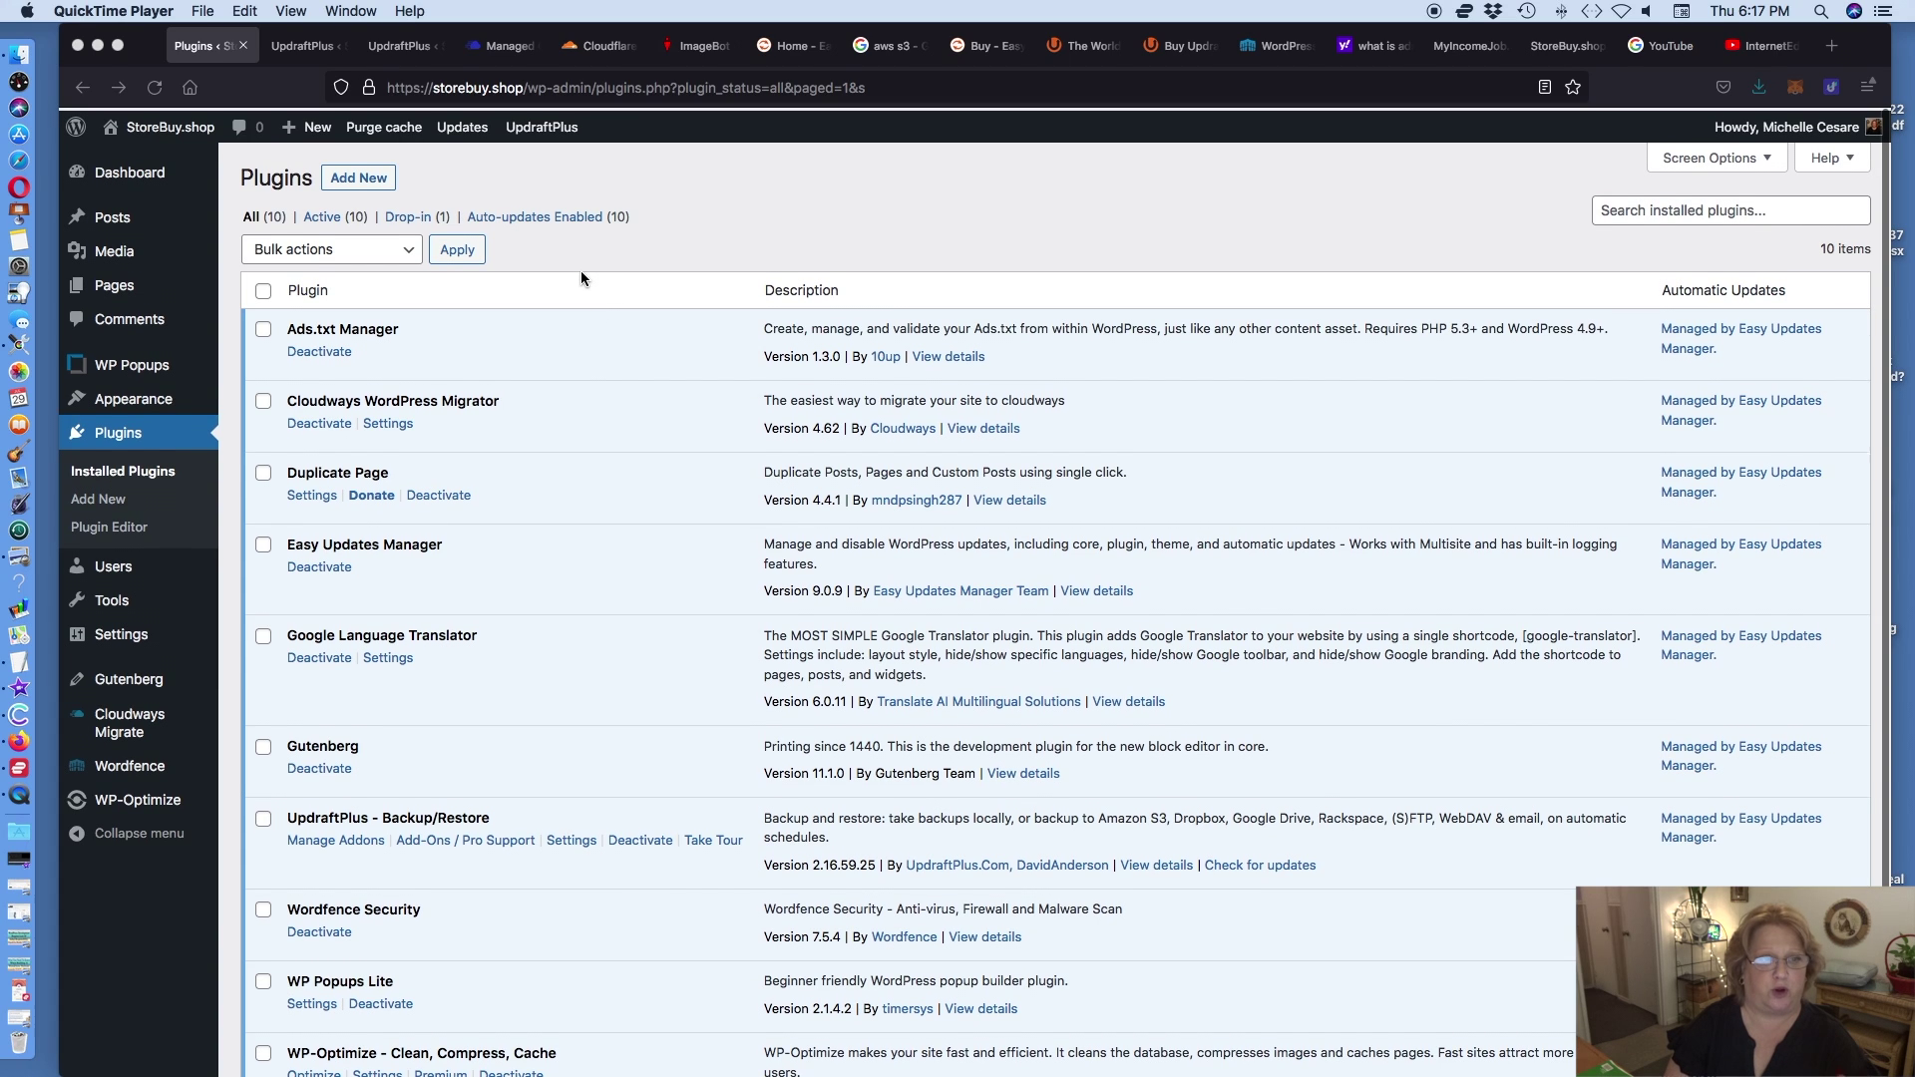
# - Look through the list of installed WordPress plugins for StoreBuy.shop
pyautogui.scroll(-2, 613, 363)
pyautogui.scroll(2, 613, 367)
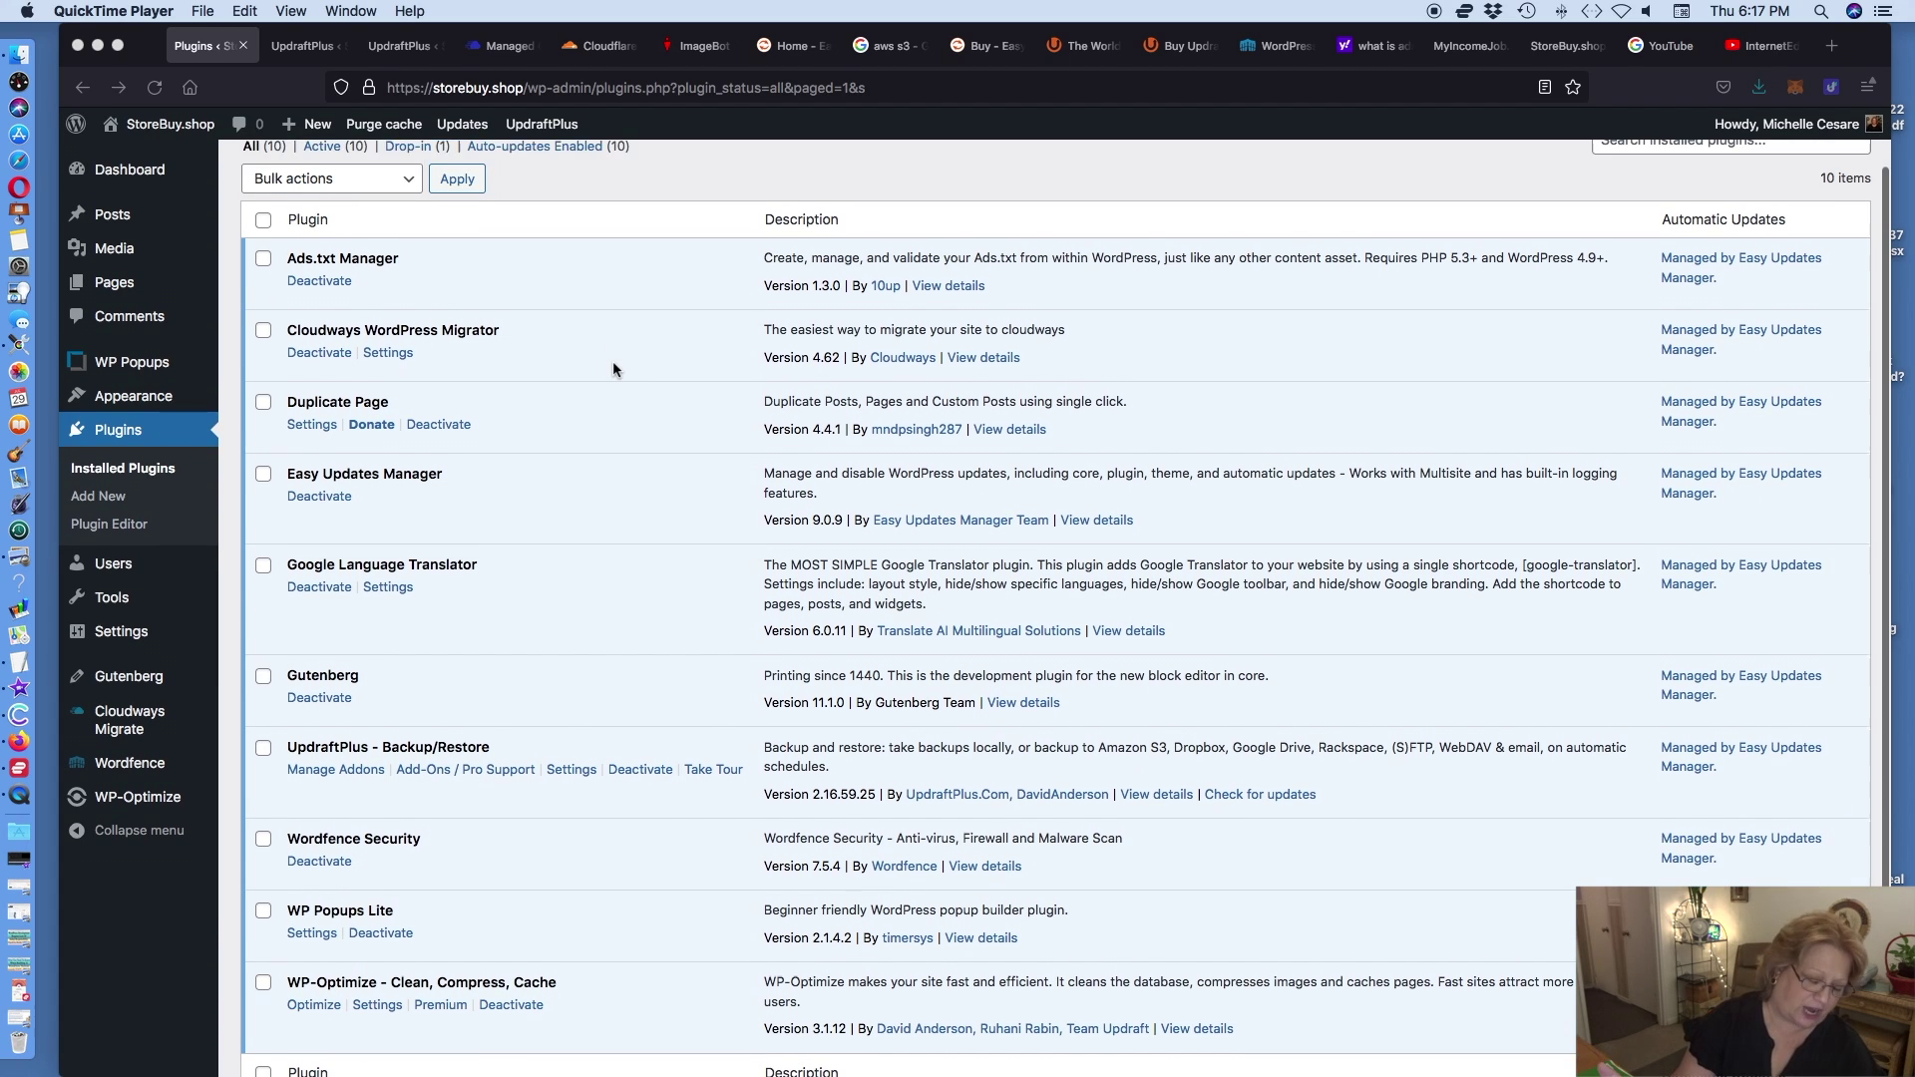
pyautogui.scroll(-2, 613, 367)
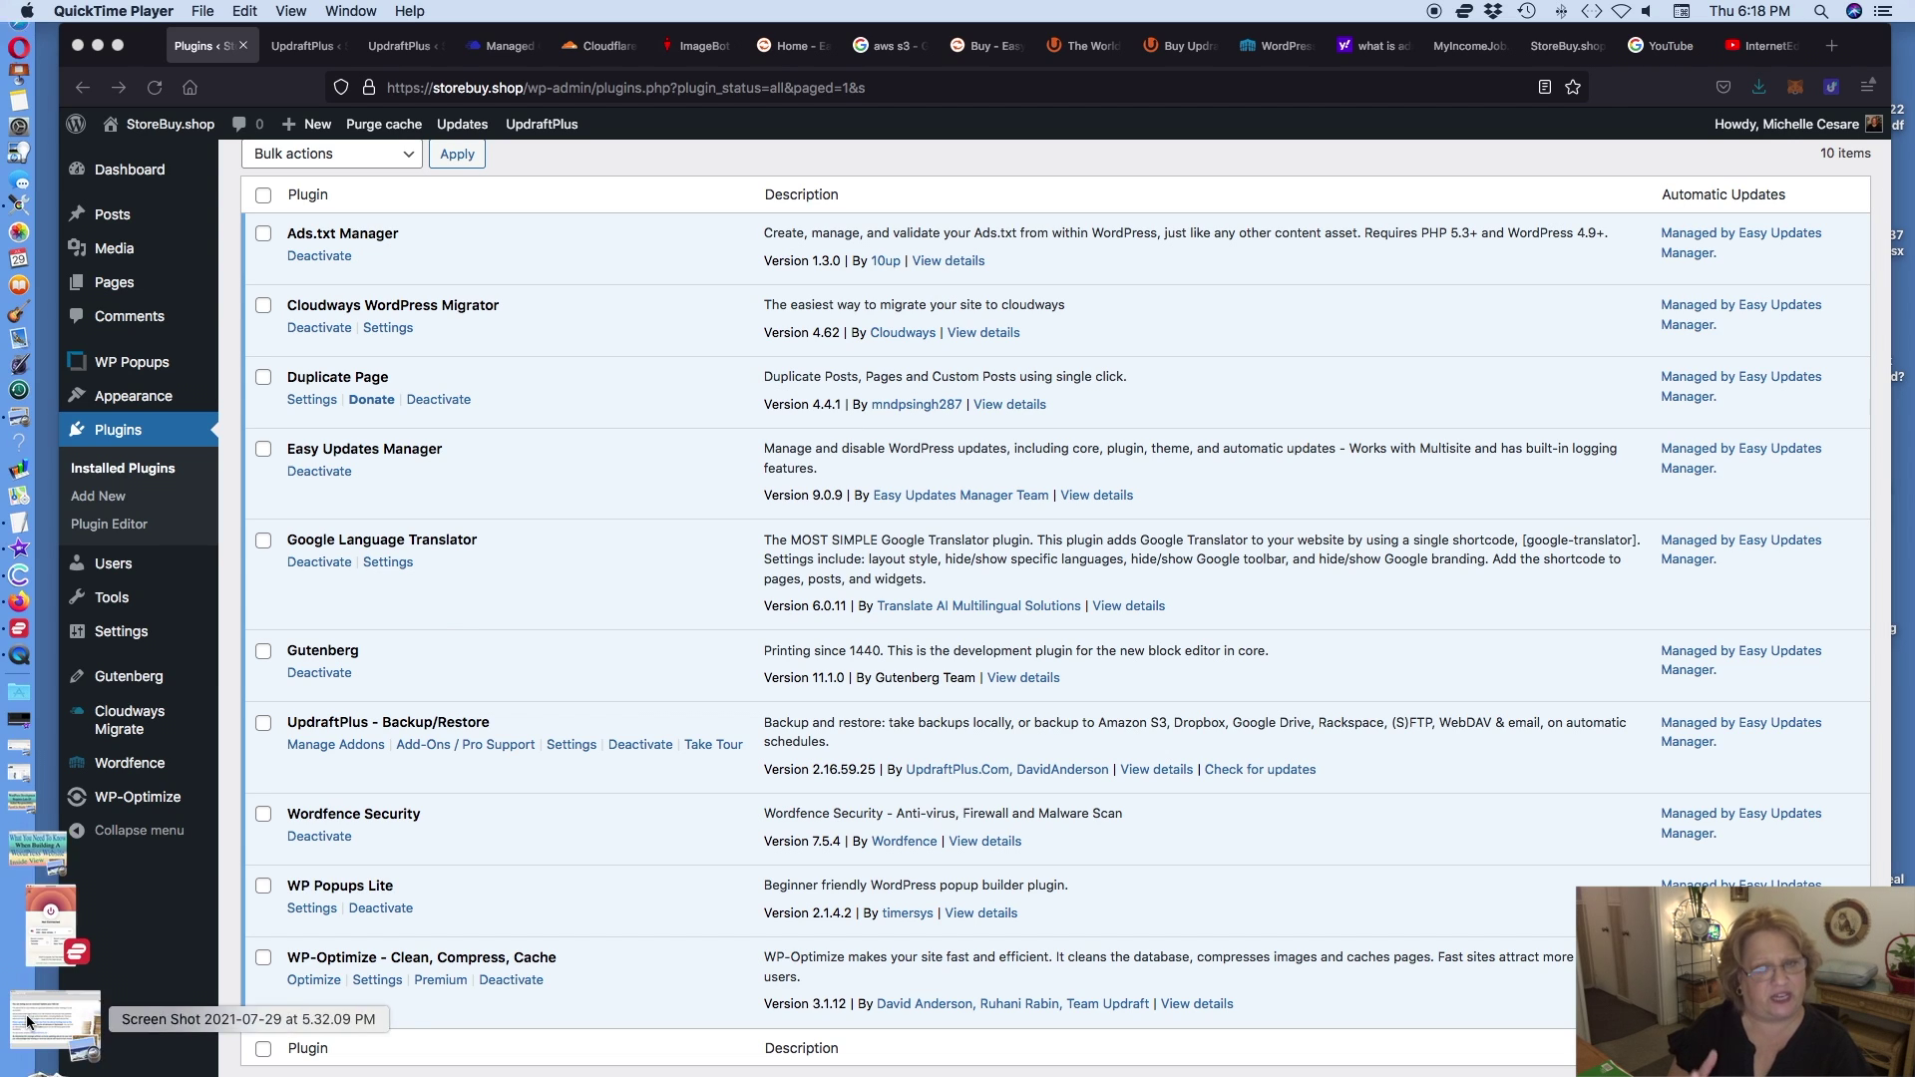
# - View the screenshot of the Media.net notice about updating Ads.txt in Preview, and minimize it
pyautogui.click(52, 1017)
pyautogui.moveTo(927, 121); pyautogui.dragTo(897, 119)
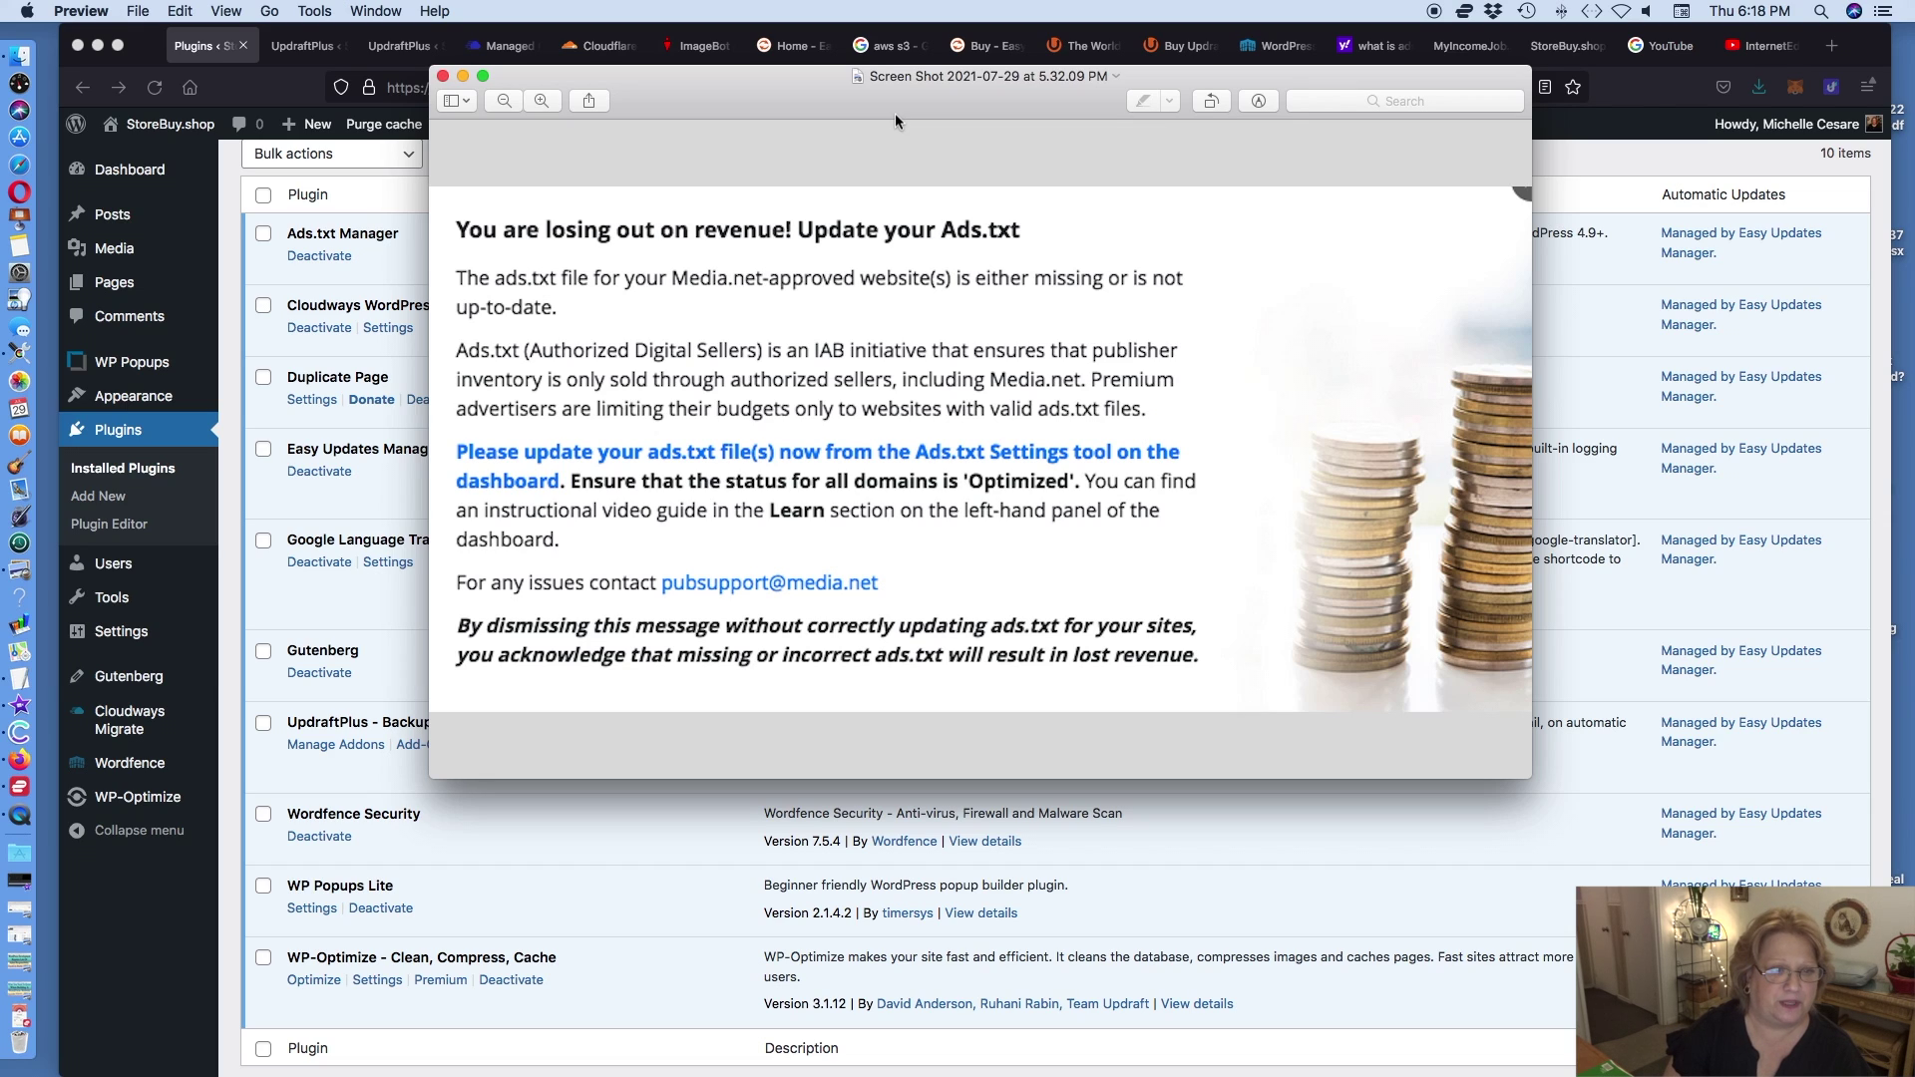
pyautogui.click(463, 76)
# - Check the UpdraftPlus backups page and the installed plugins list, and bring up the Cloudways home page
pyautogui.click(307, 48)
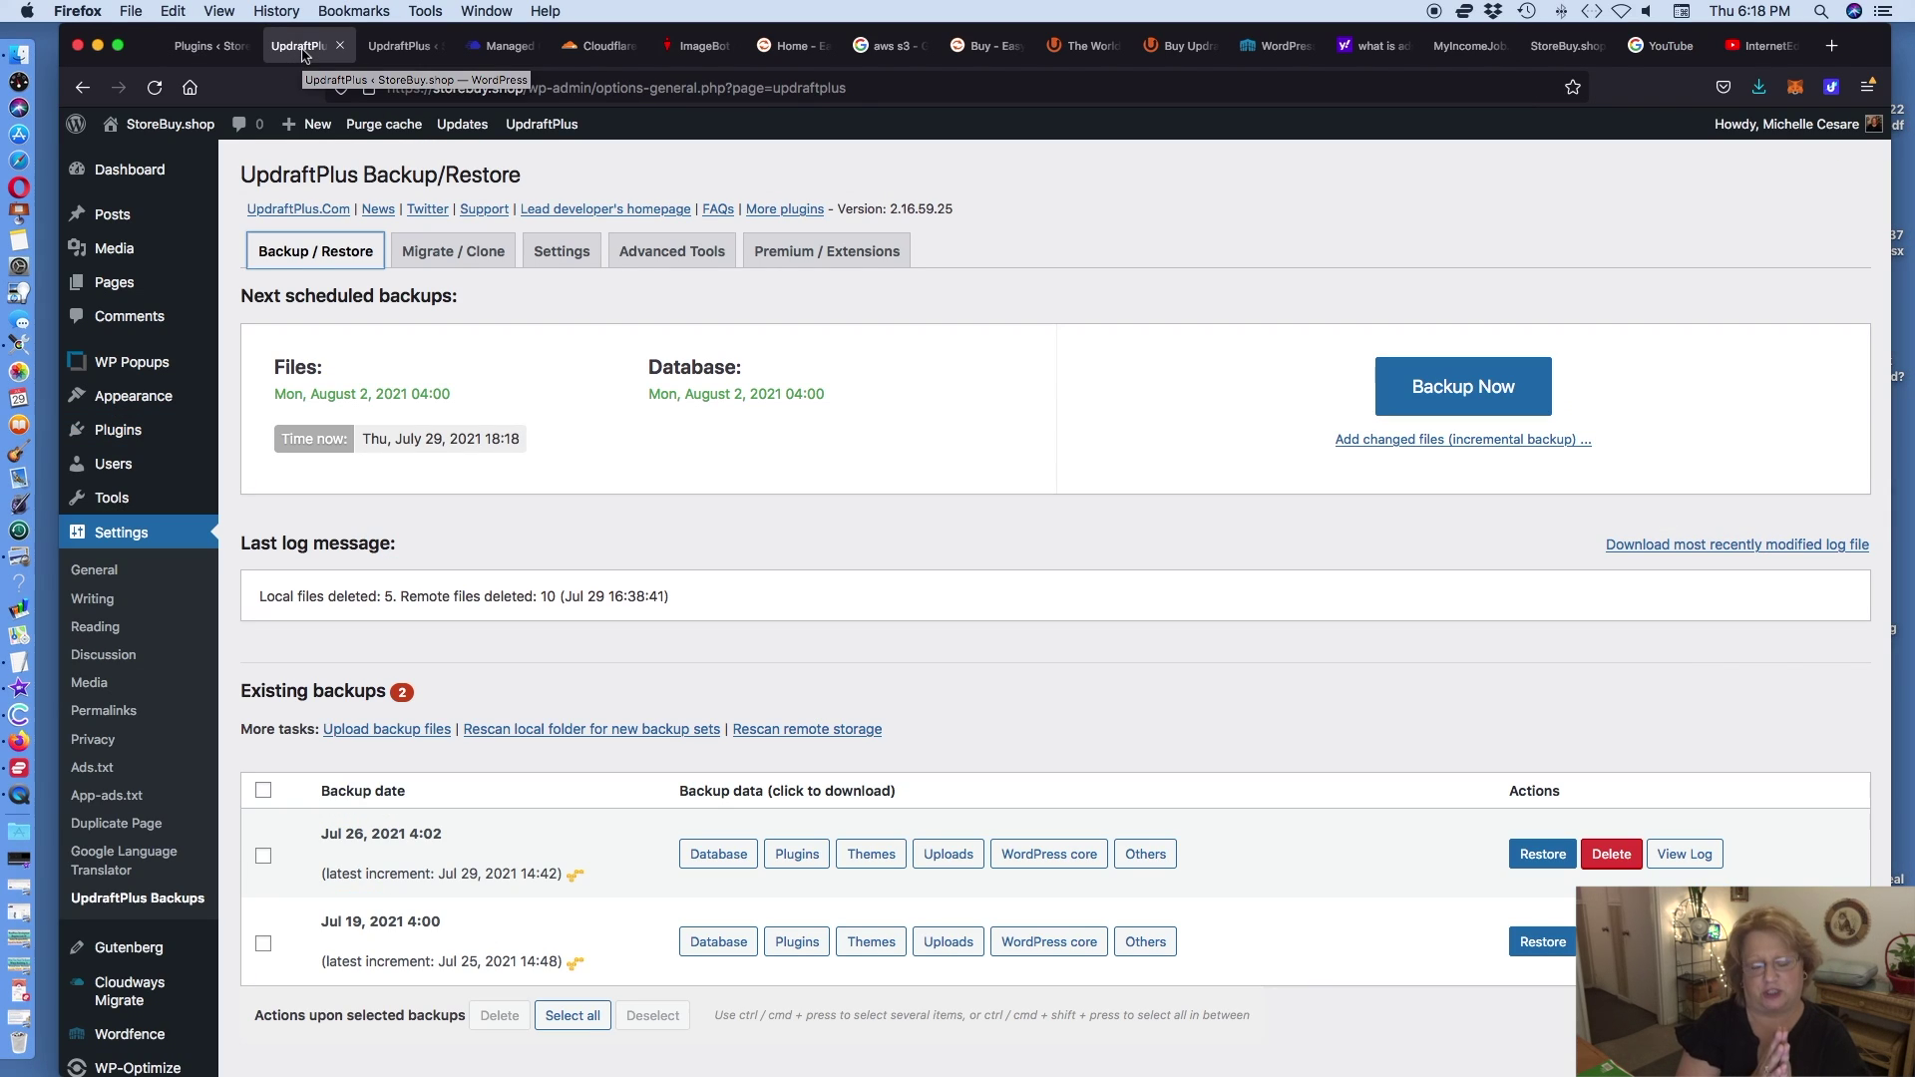
pyautogui.click(208, 46)
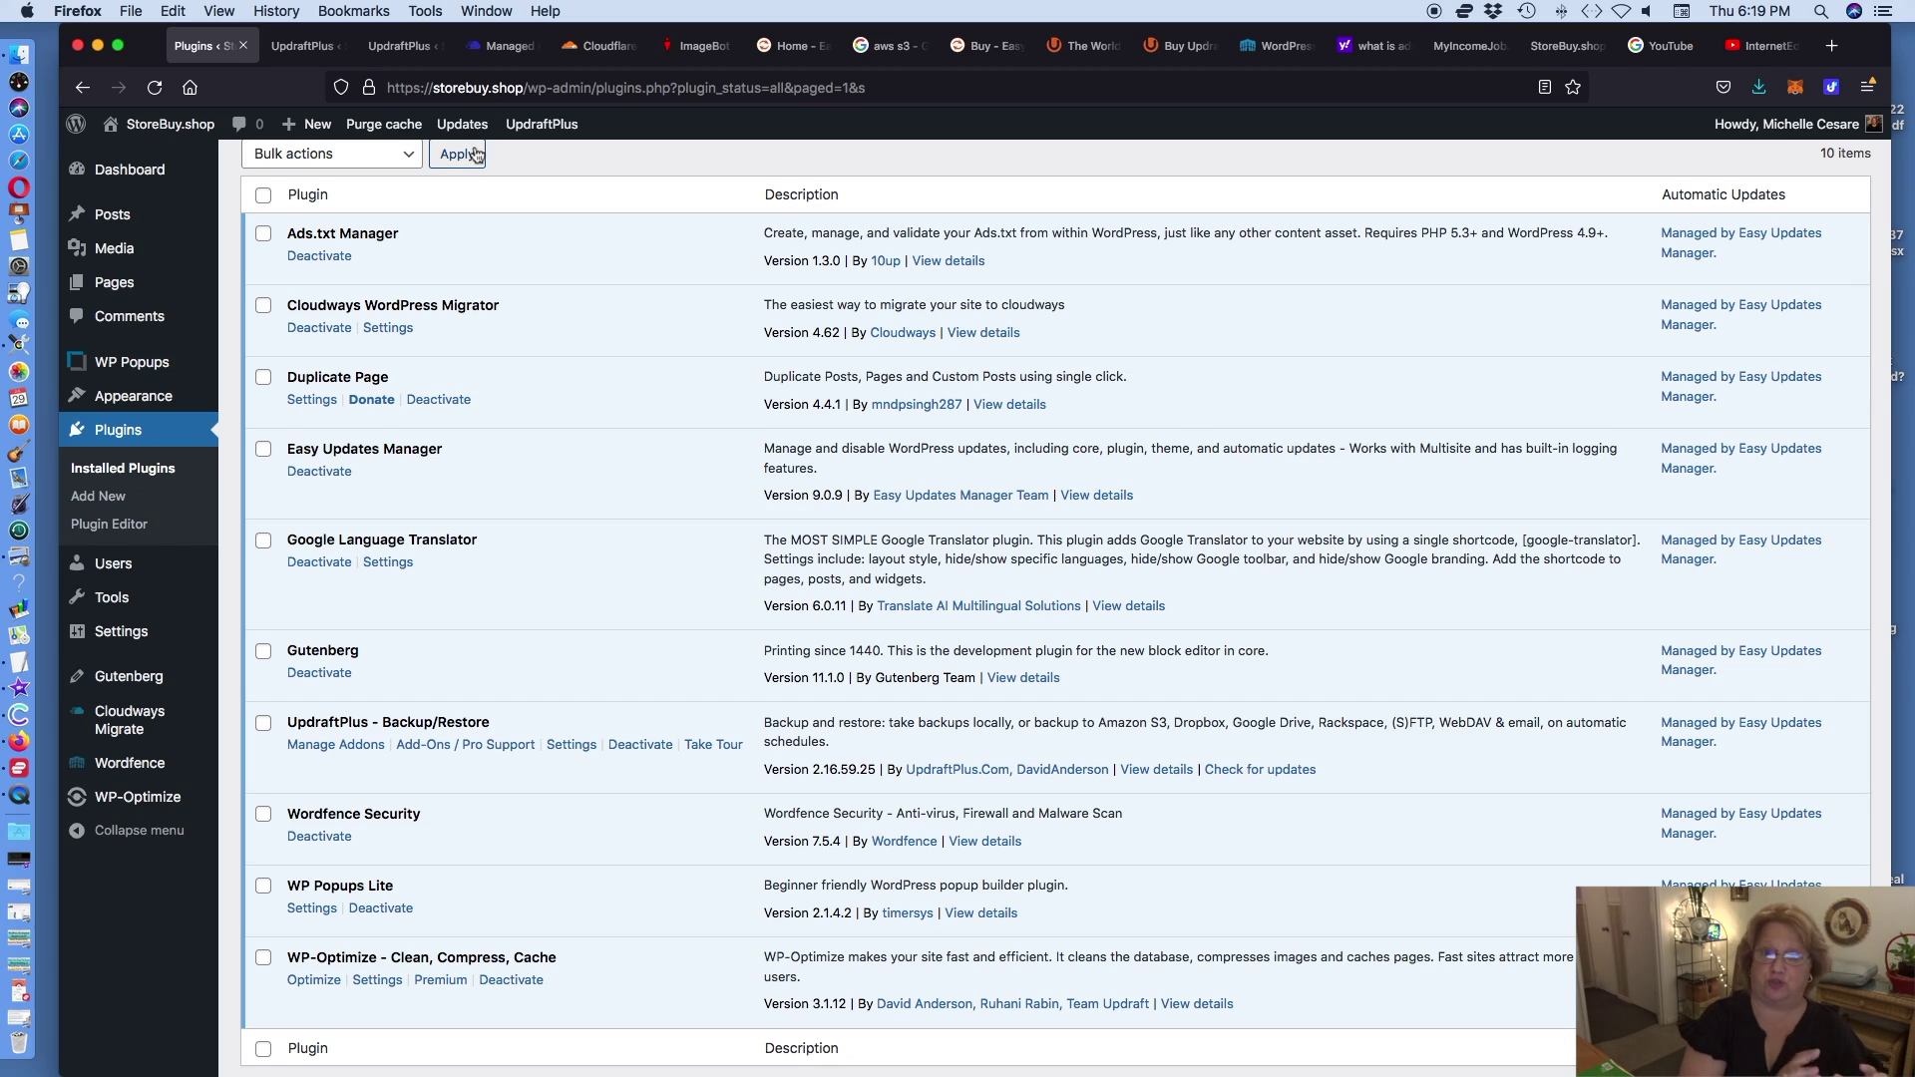
pyautogui.click(515, 49)
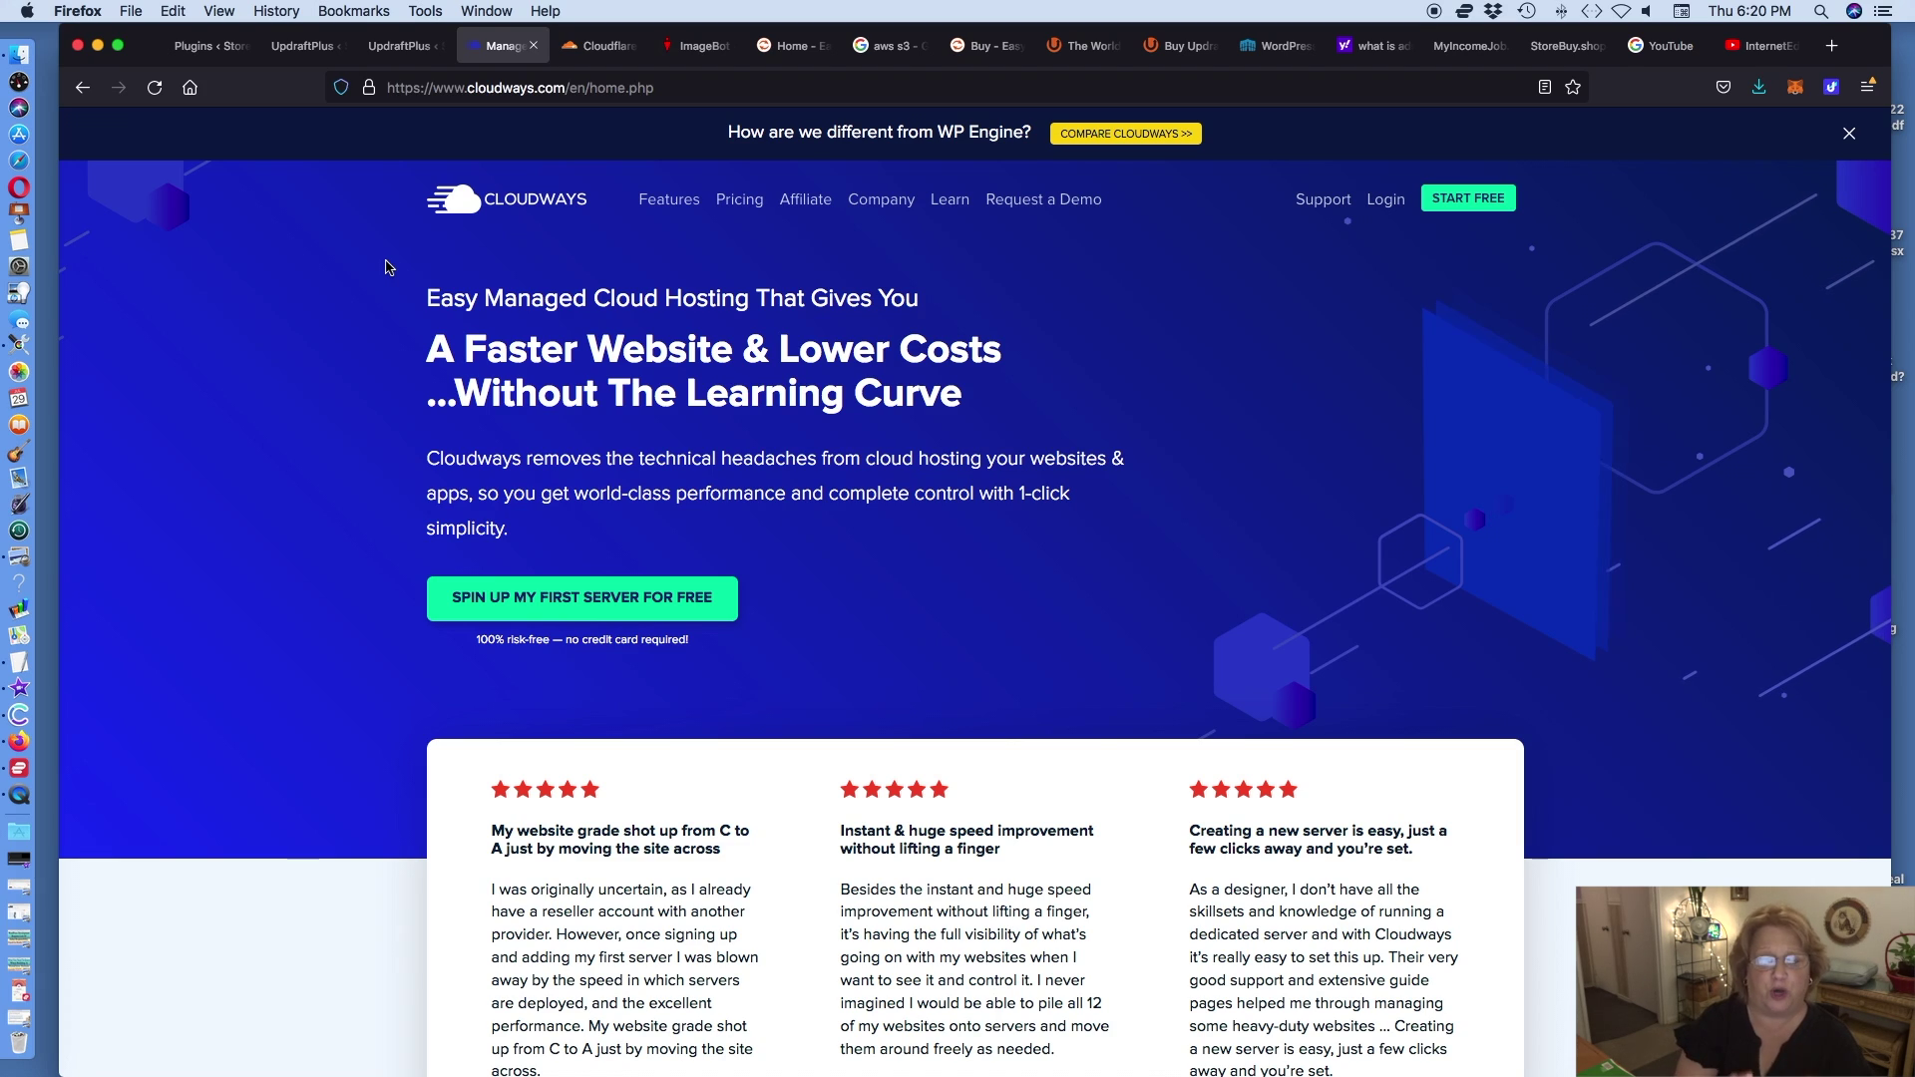
# - Show the InternetEducation101 YouTube channel and return to the list of installed plugins
pyautogui.click(1761, 45)
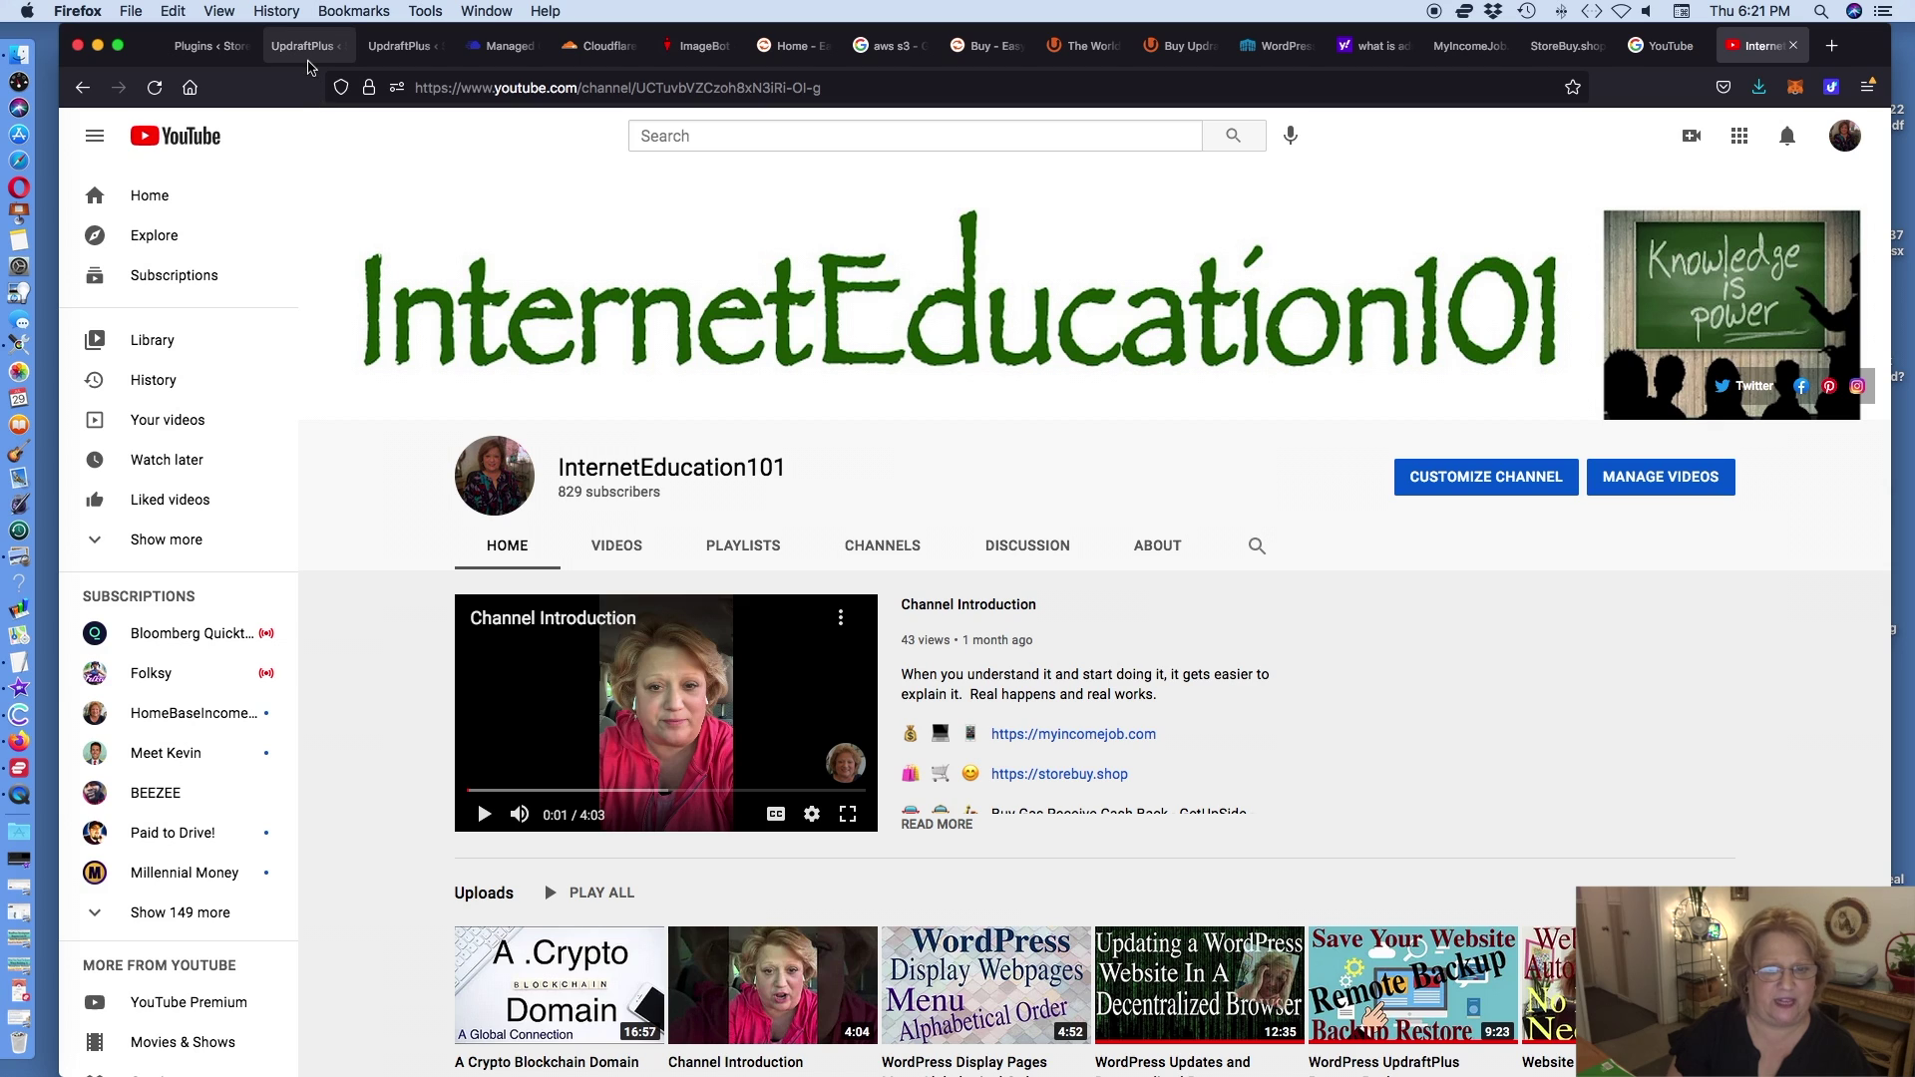
pyautogui.click(210, 47)
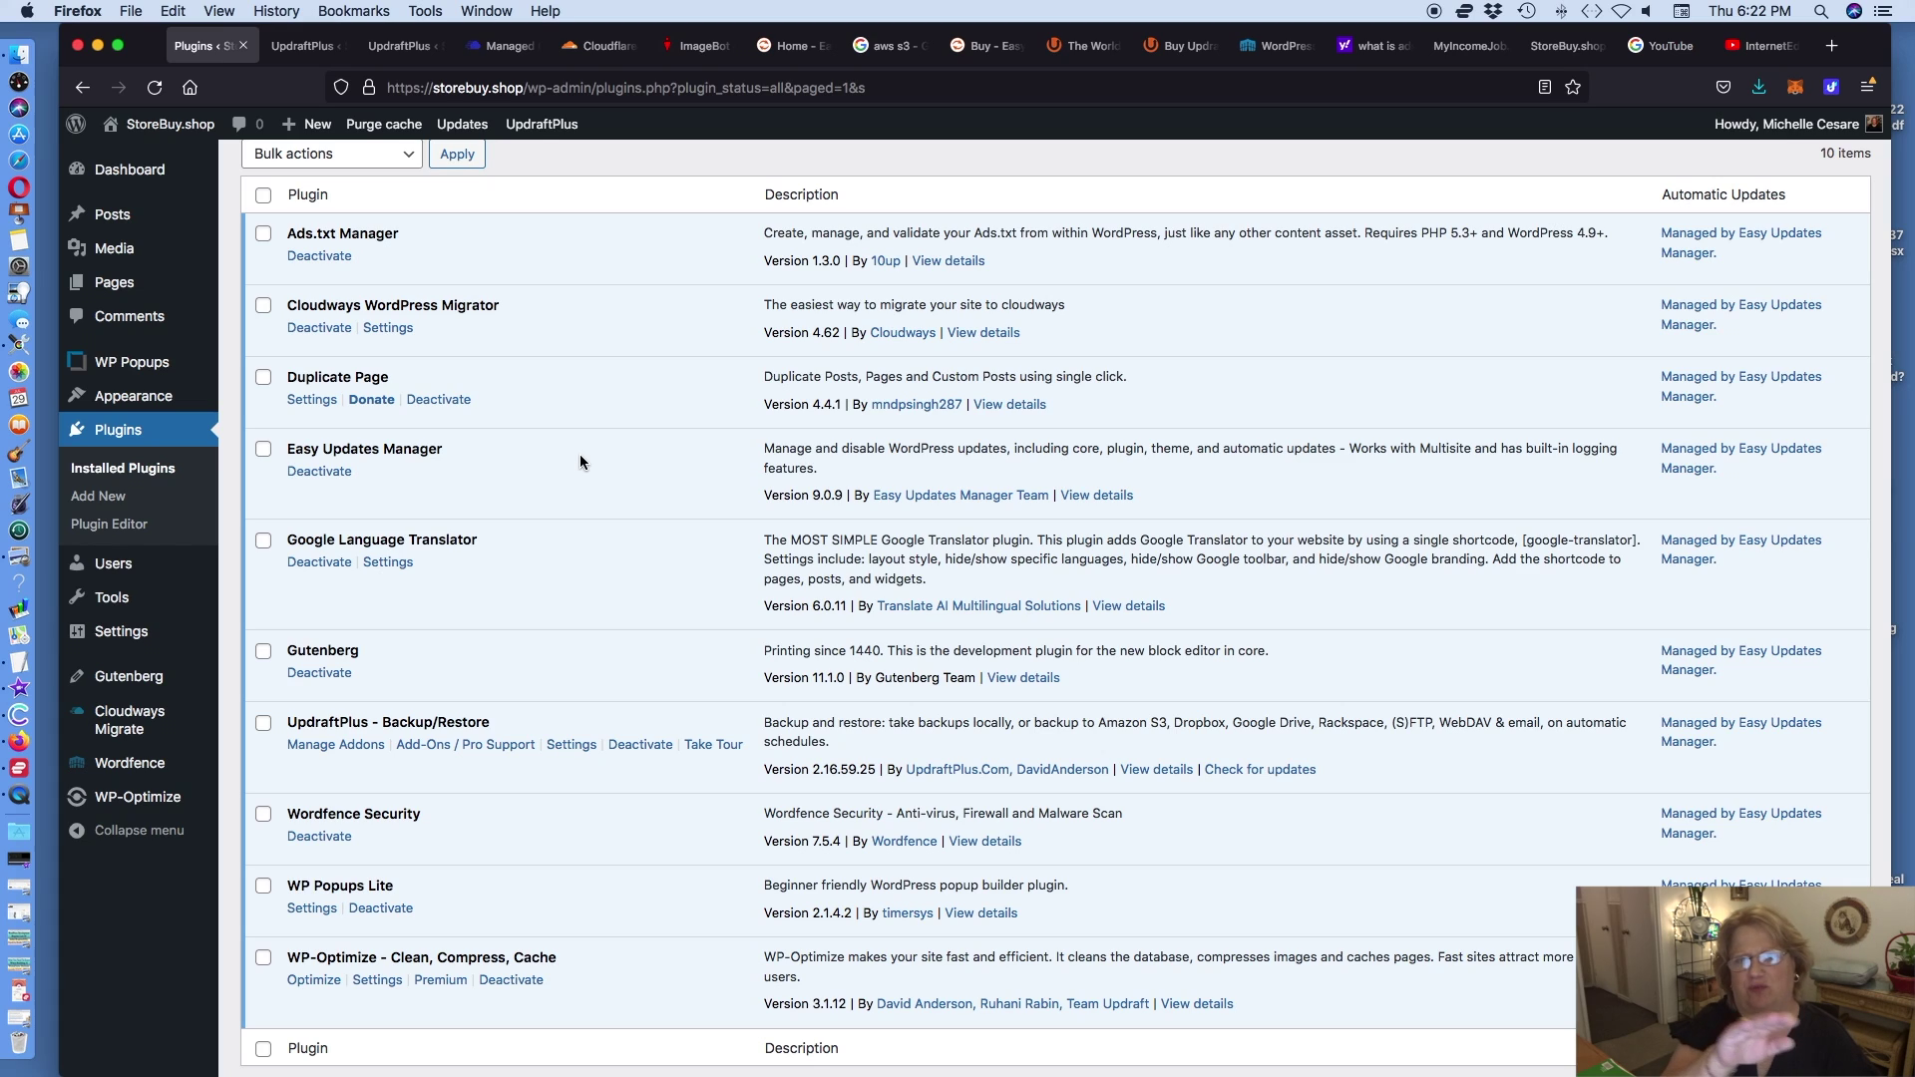
pyautogui.scroll(-2, 580, 461)
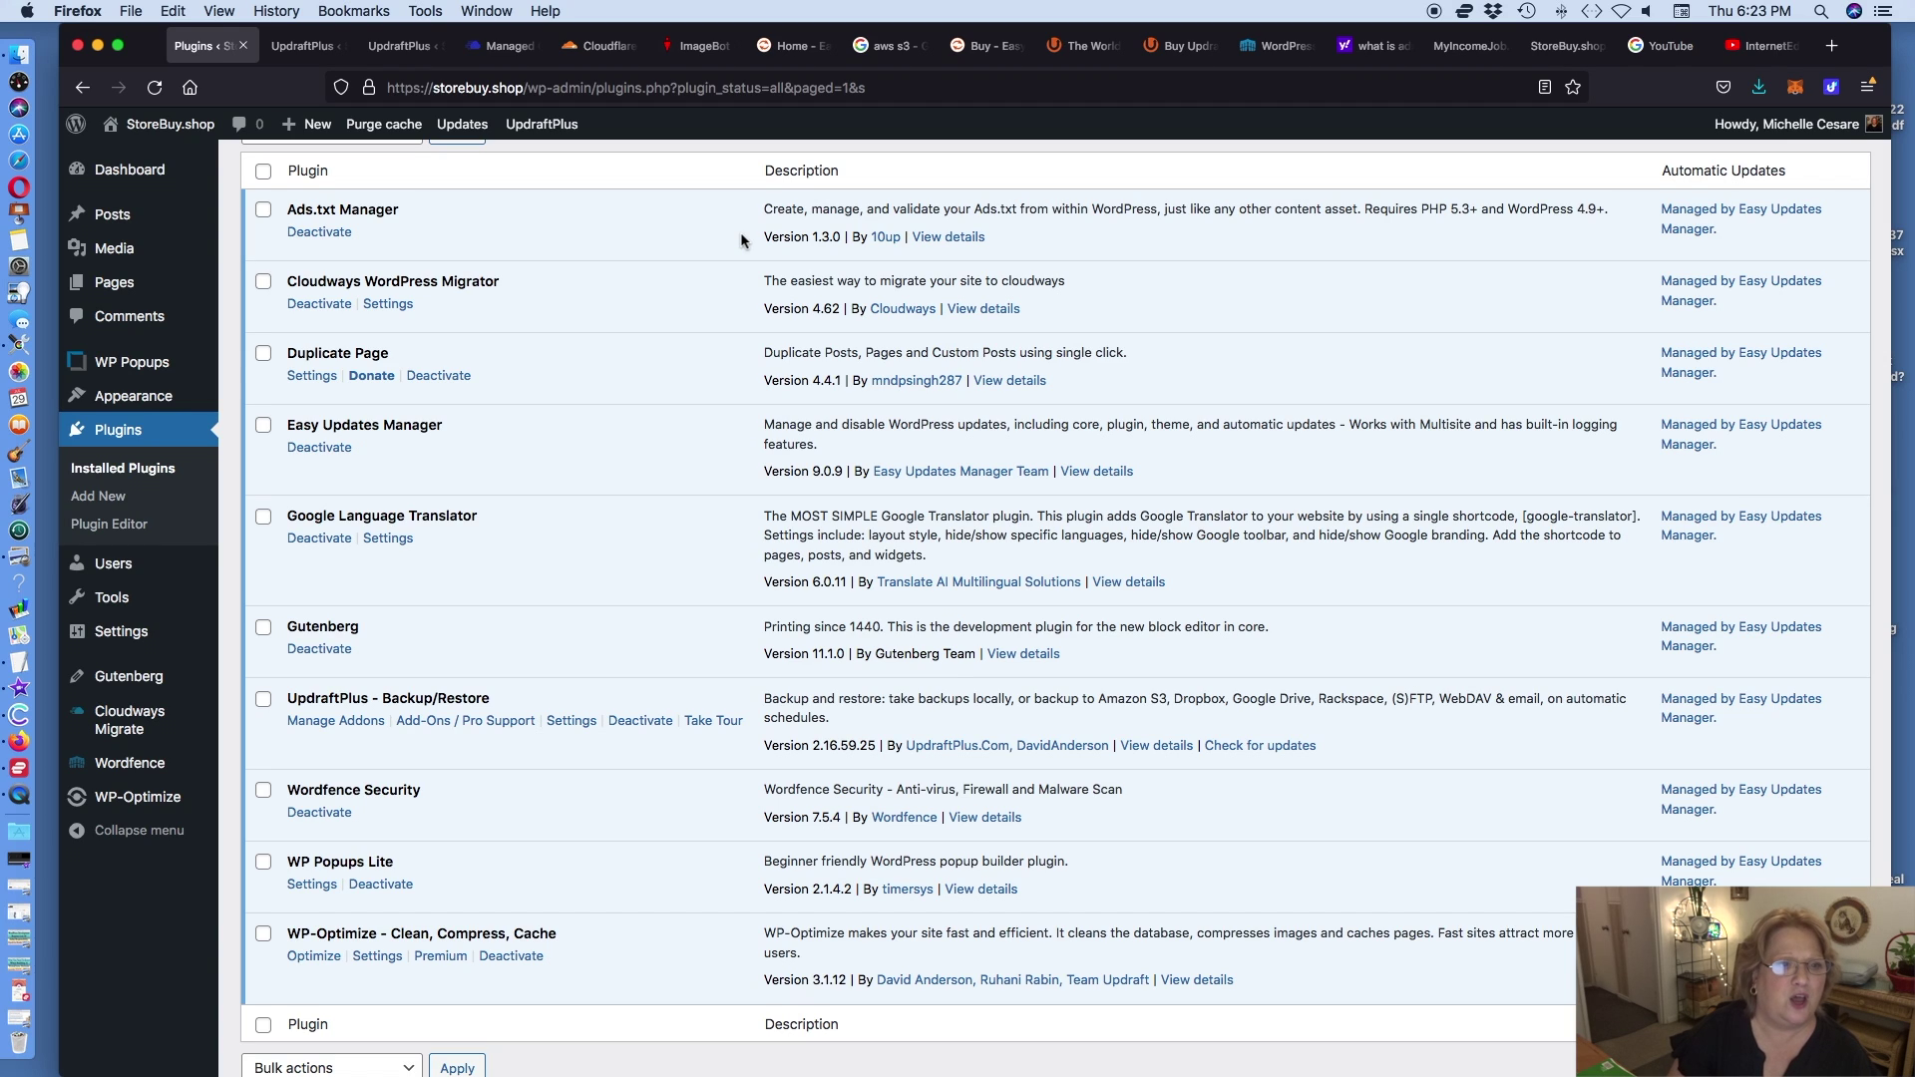
# - Review the next scheduled backups and existing backups in UpdraftPlus
pyautogui.click(297, 47)
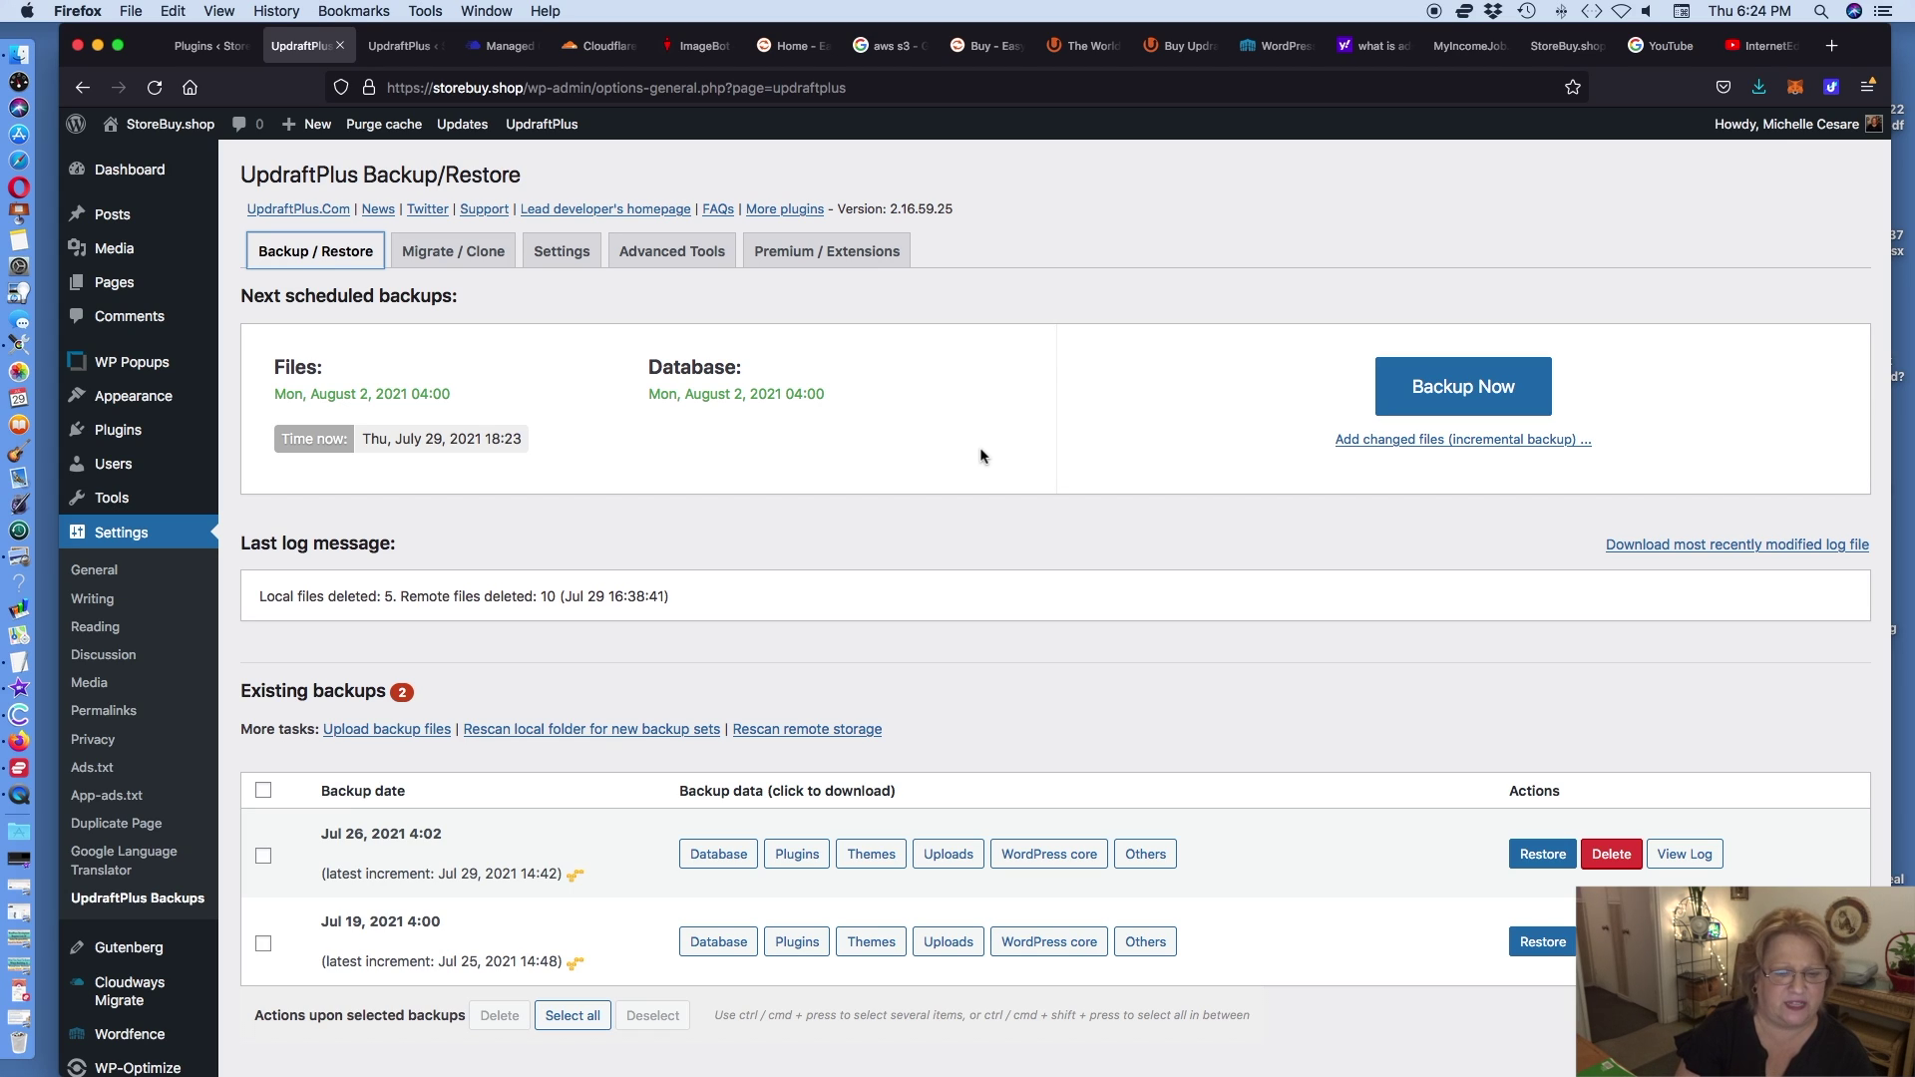
pyautogui.scroll(-1, 1092, 556)
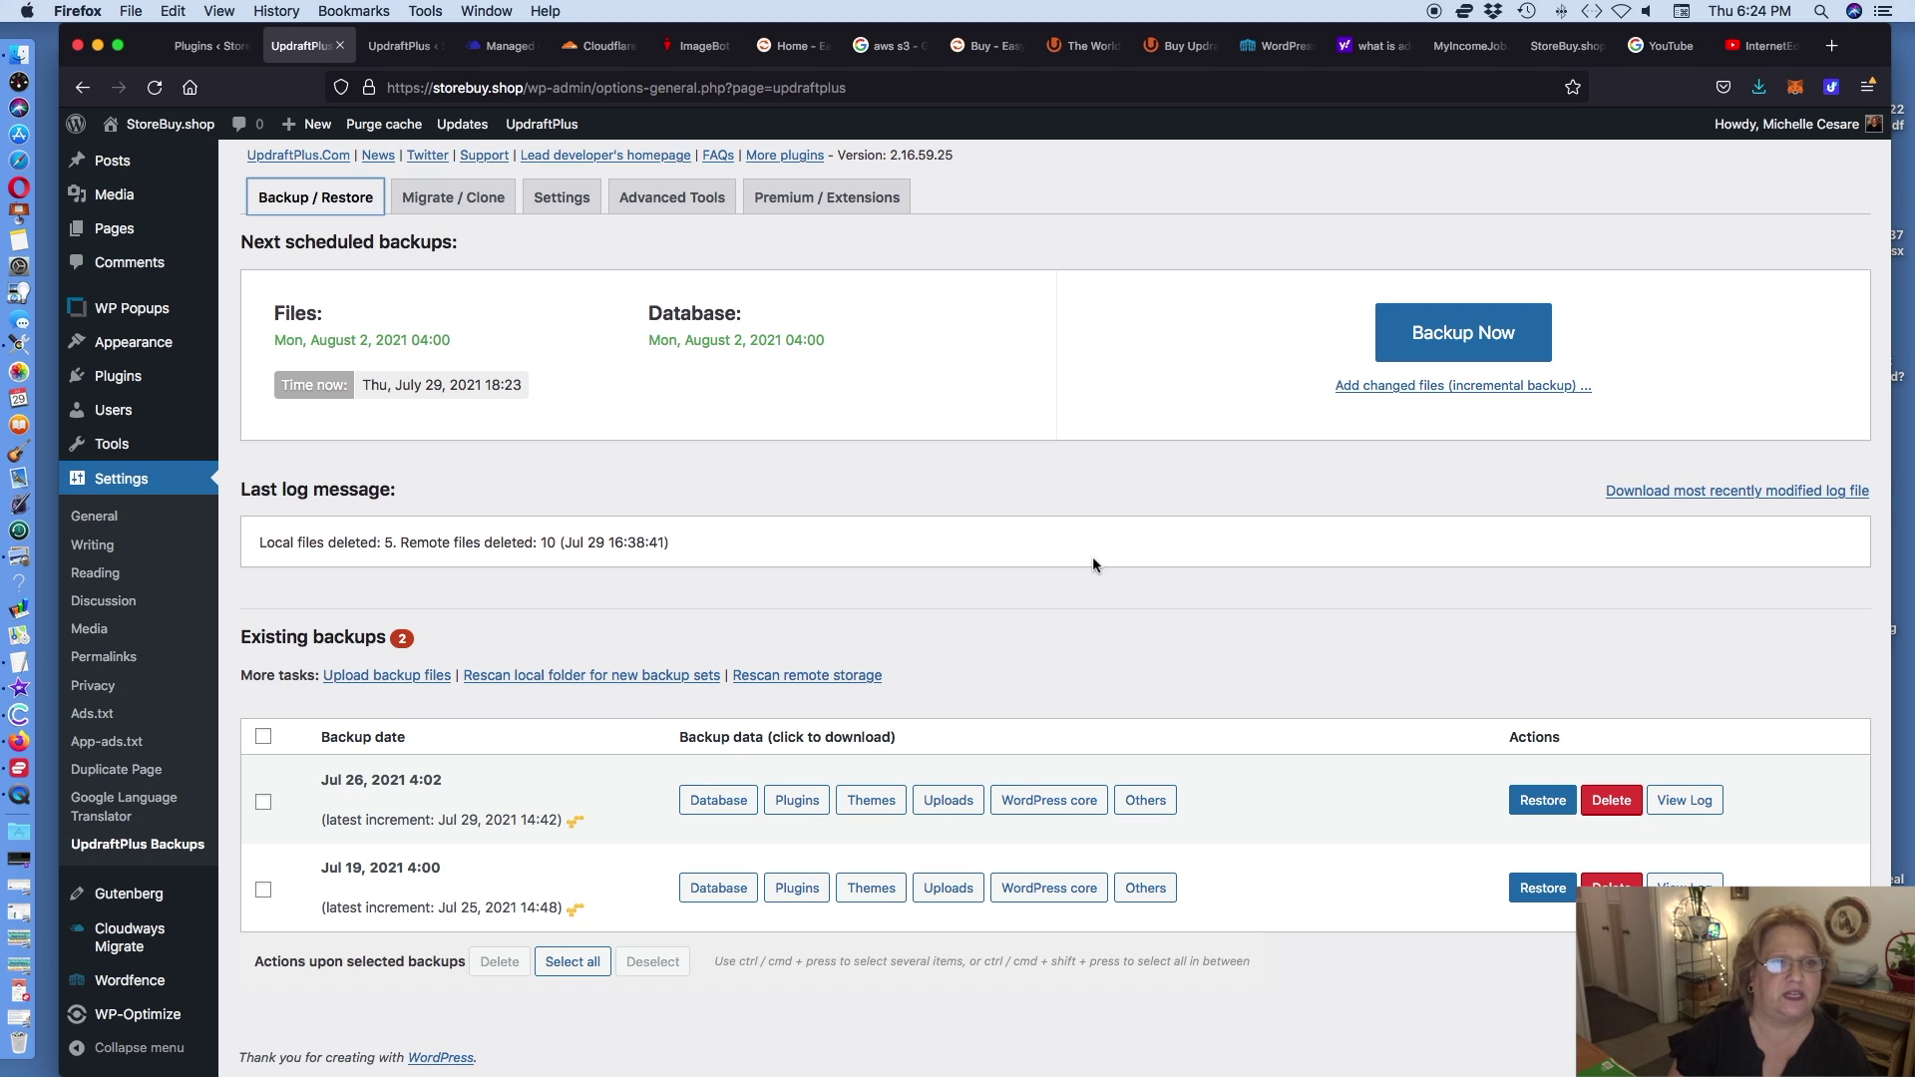
pyautogui.scroll(1, 1094, 565)
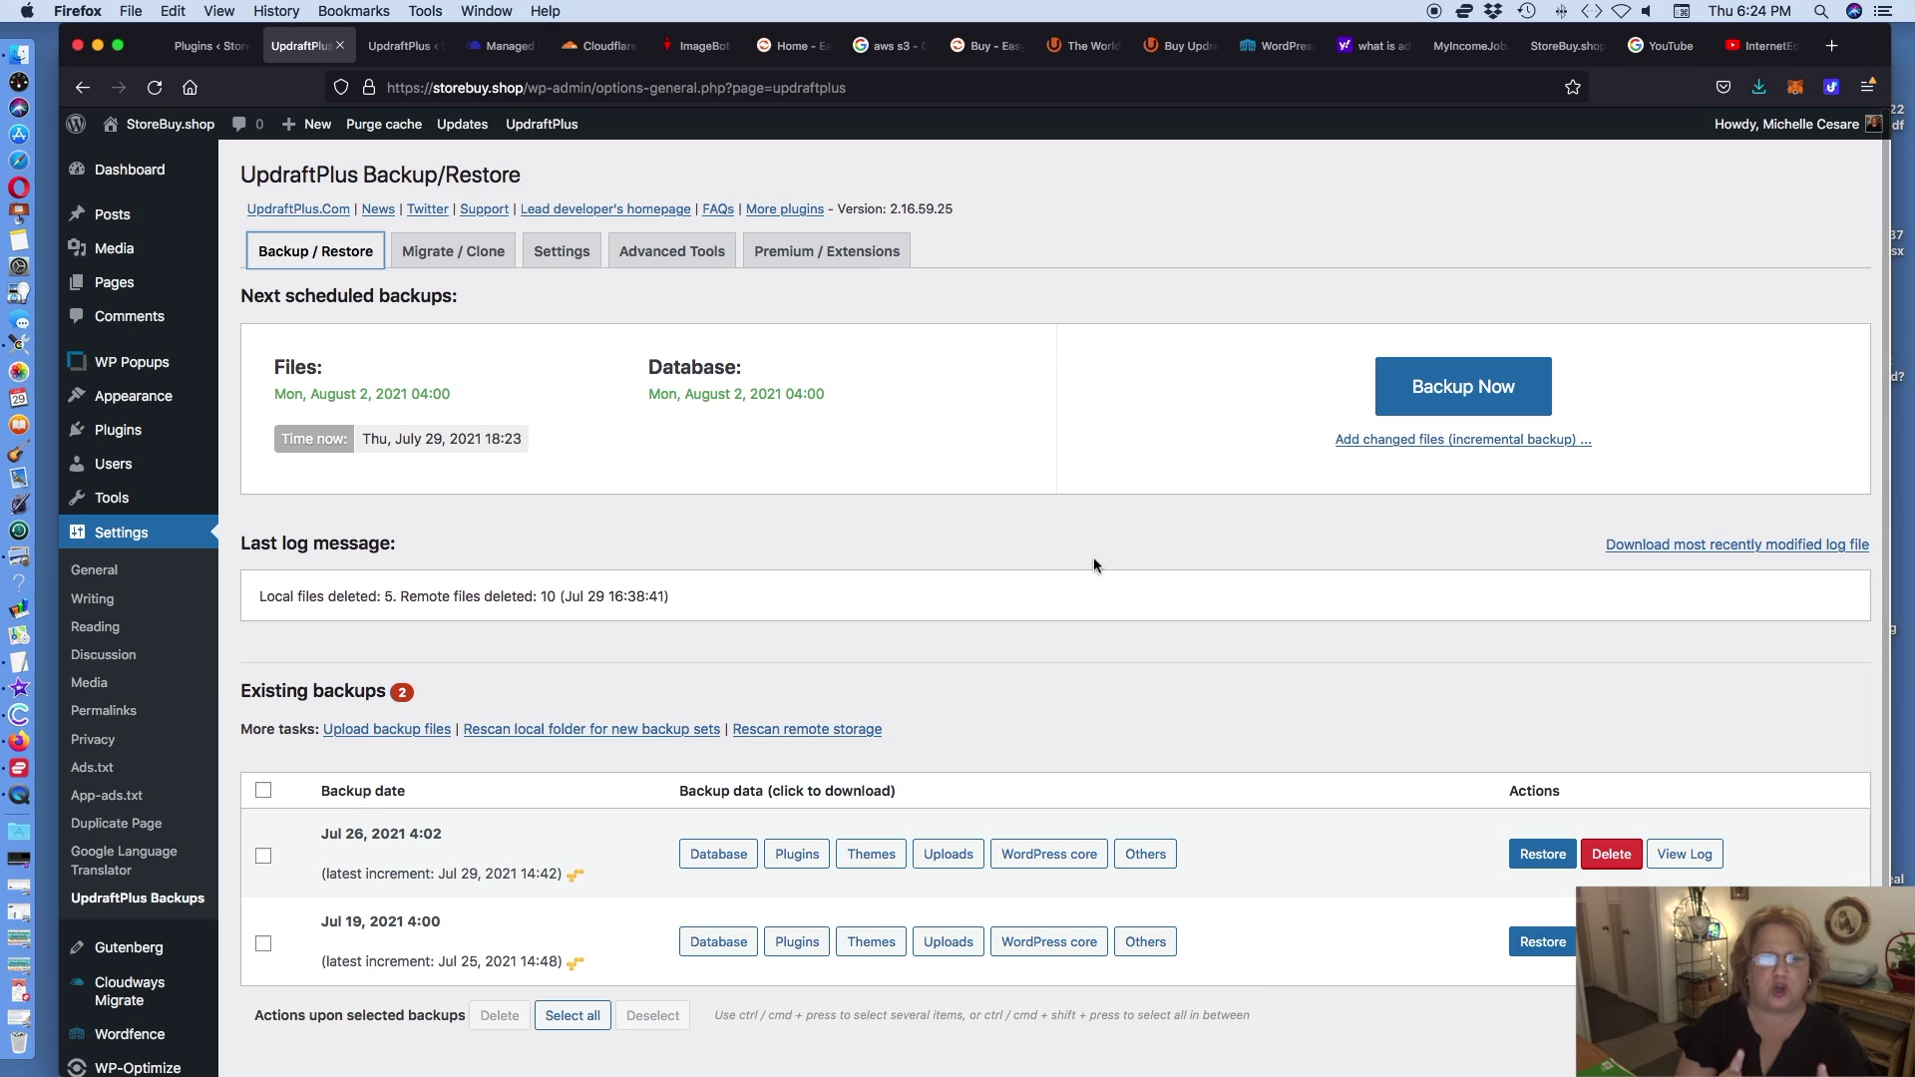
# - Display the UpdraftPlus schedule and remote storage settings, and view the Amazon S3 bucket list screenshot in Preview
pyautogui.click(401, 46)
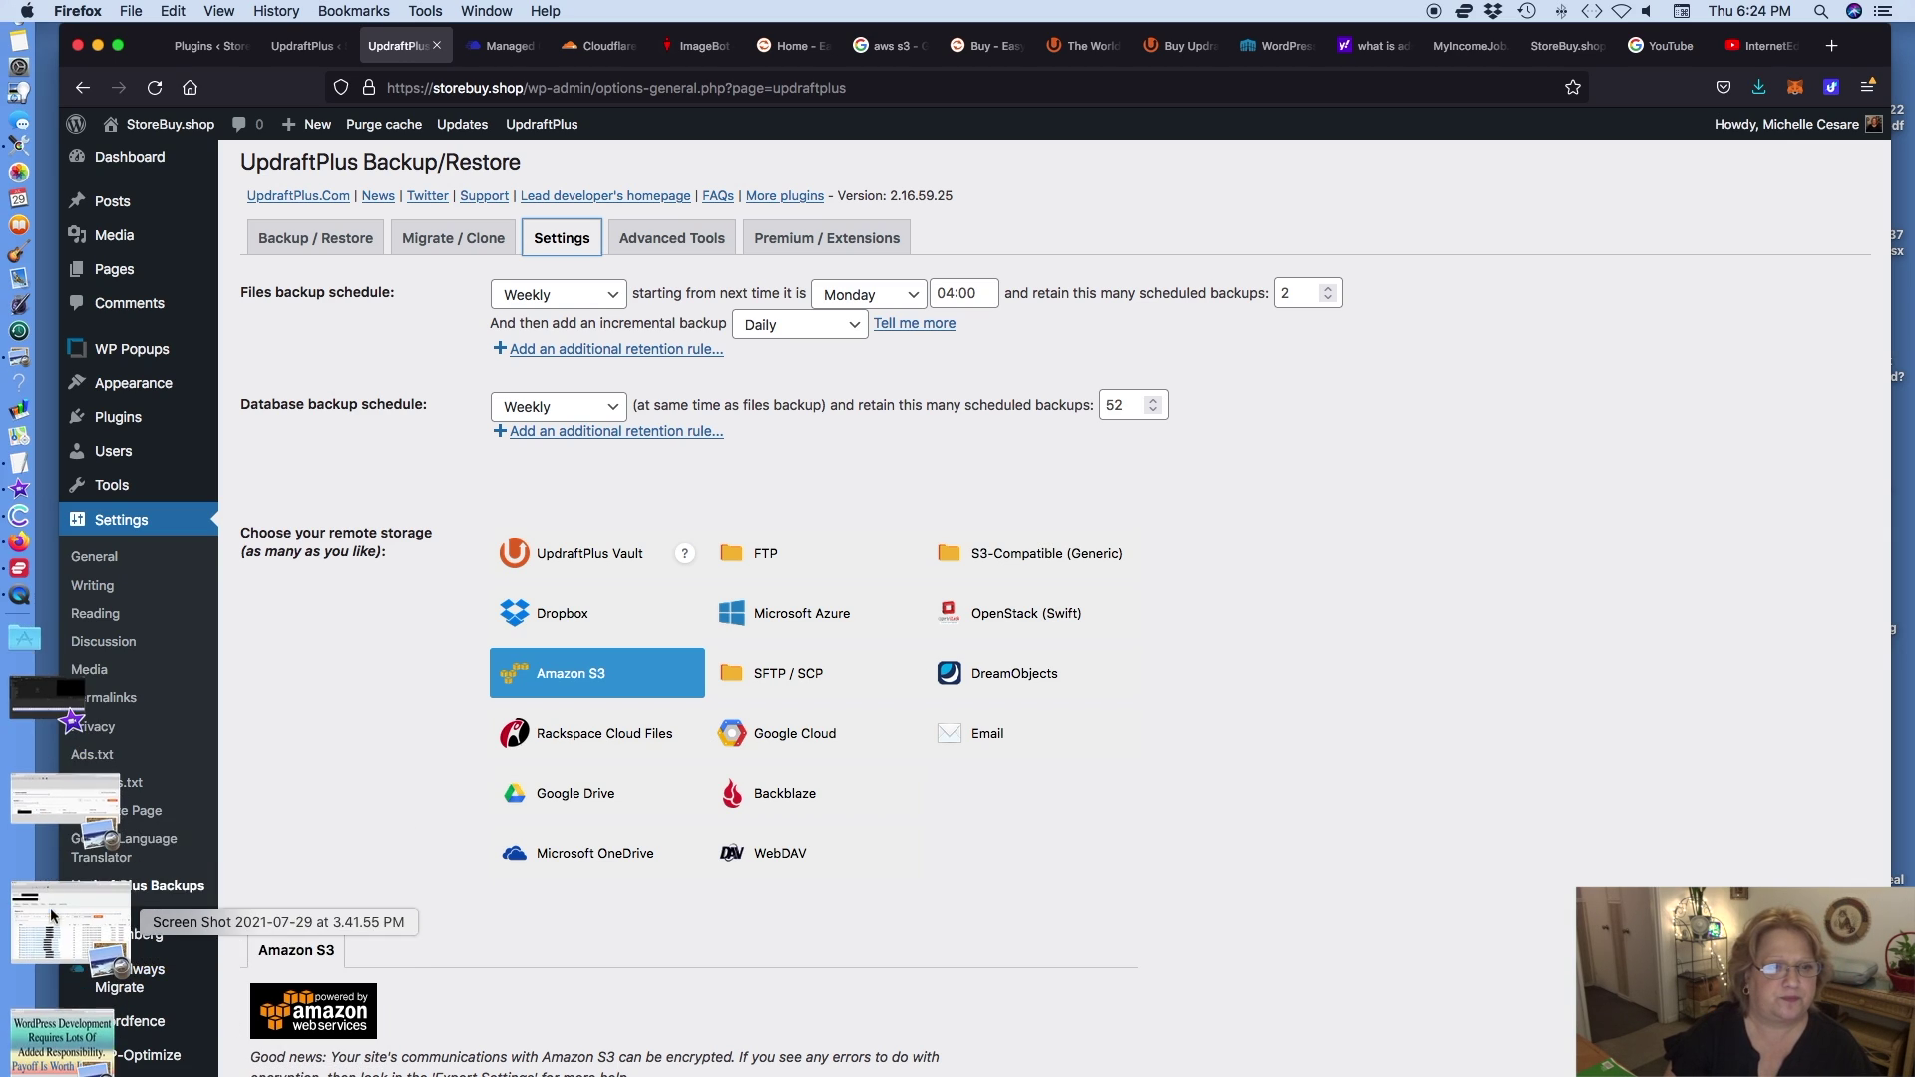
pyautogui.click(55, 891)
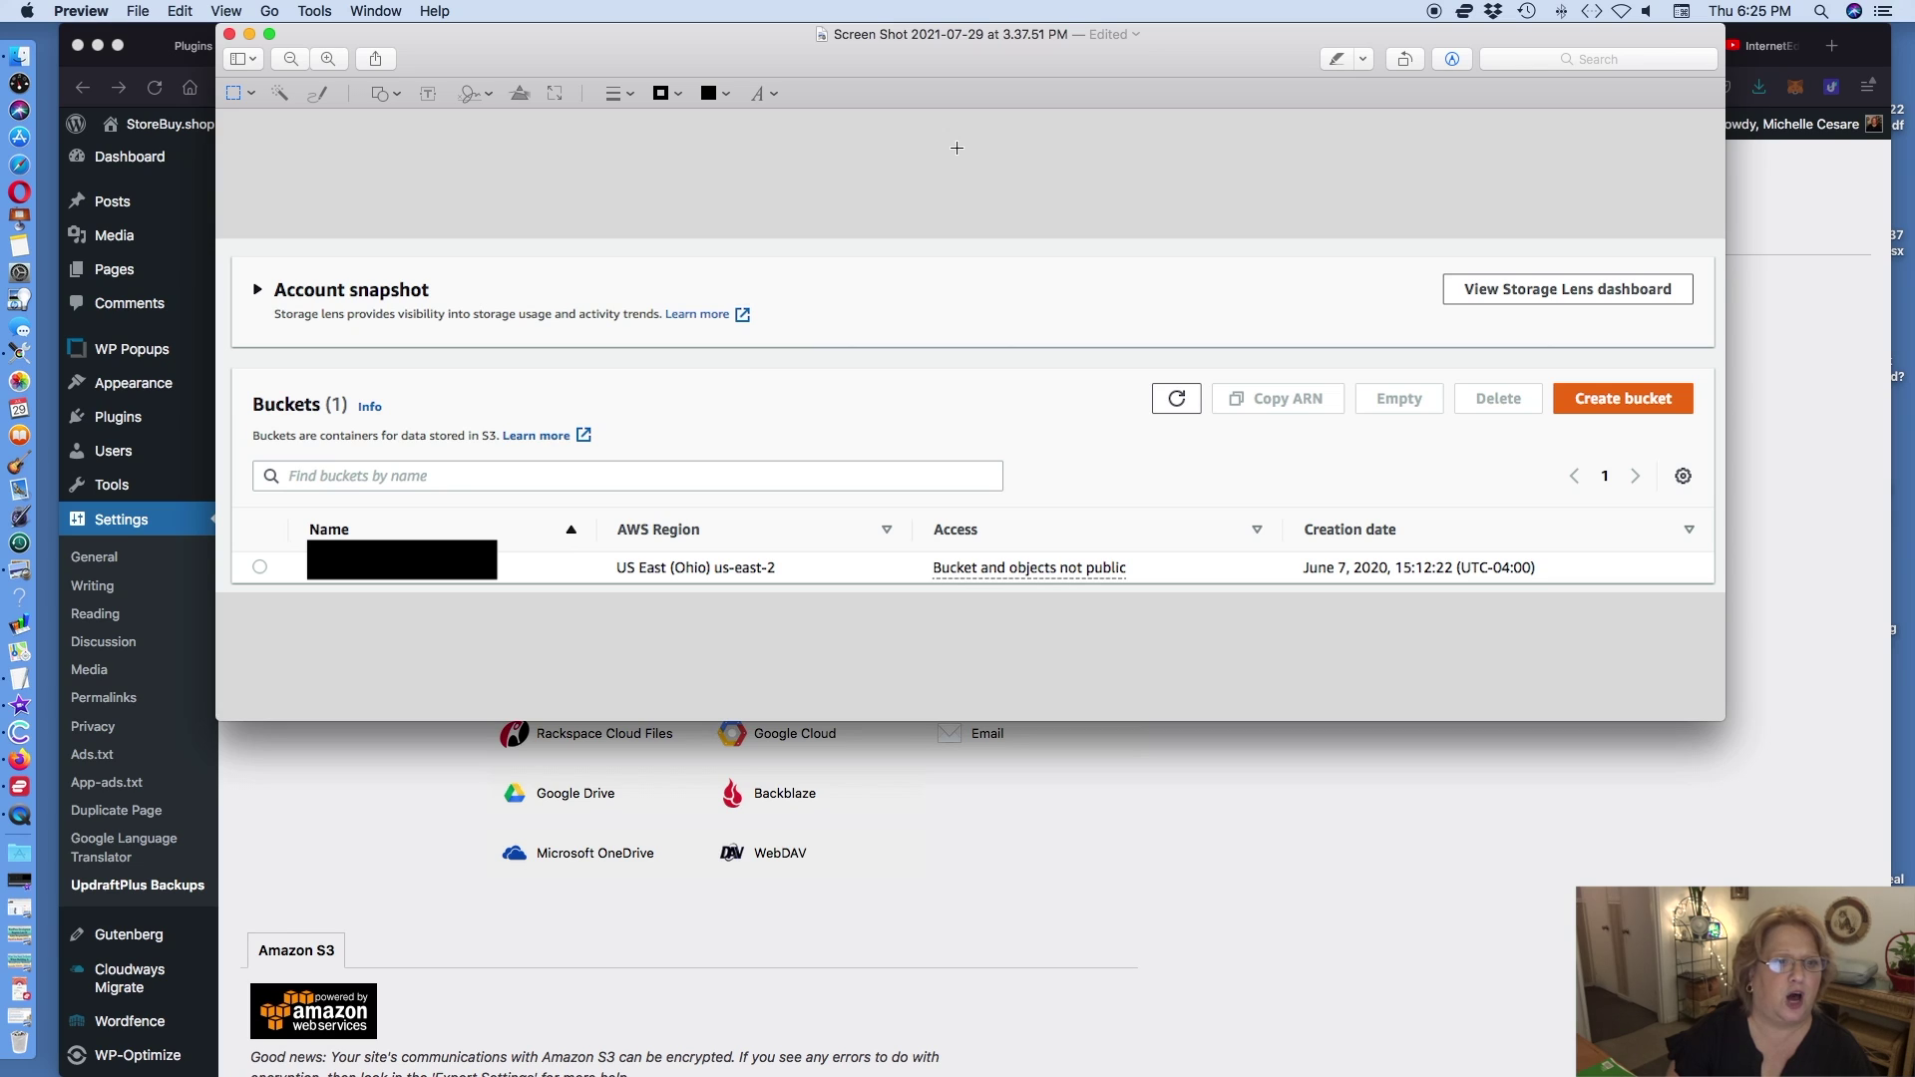
pyautogui.moveTo(515, 59); pyautogui.dragTo(739, 231)
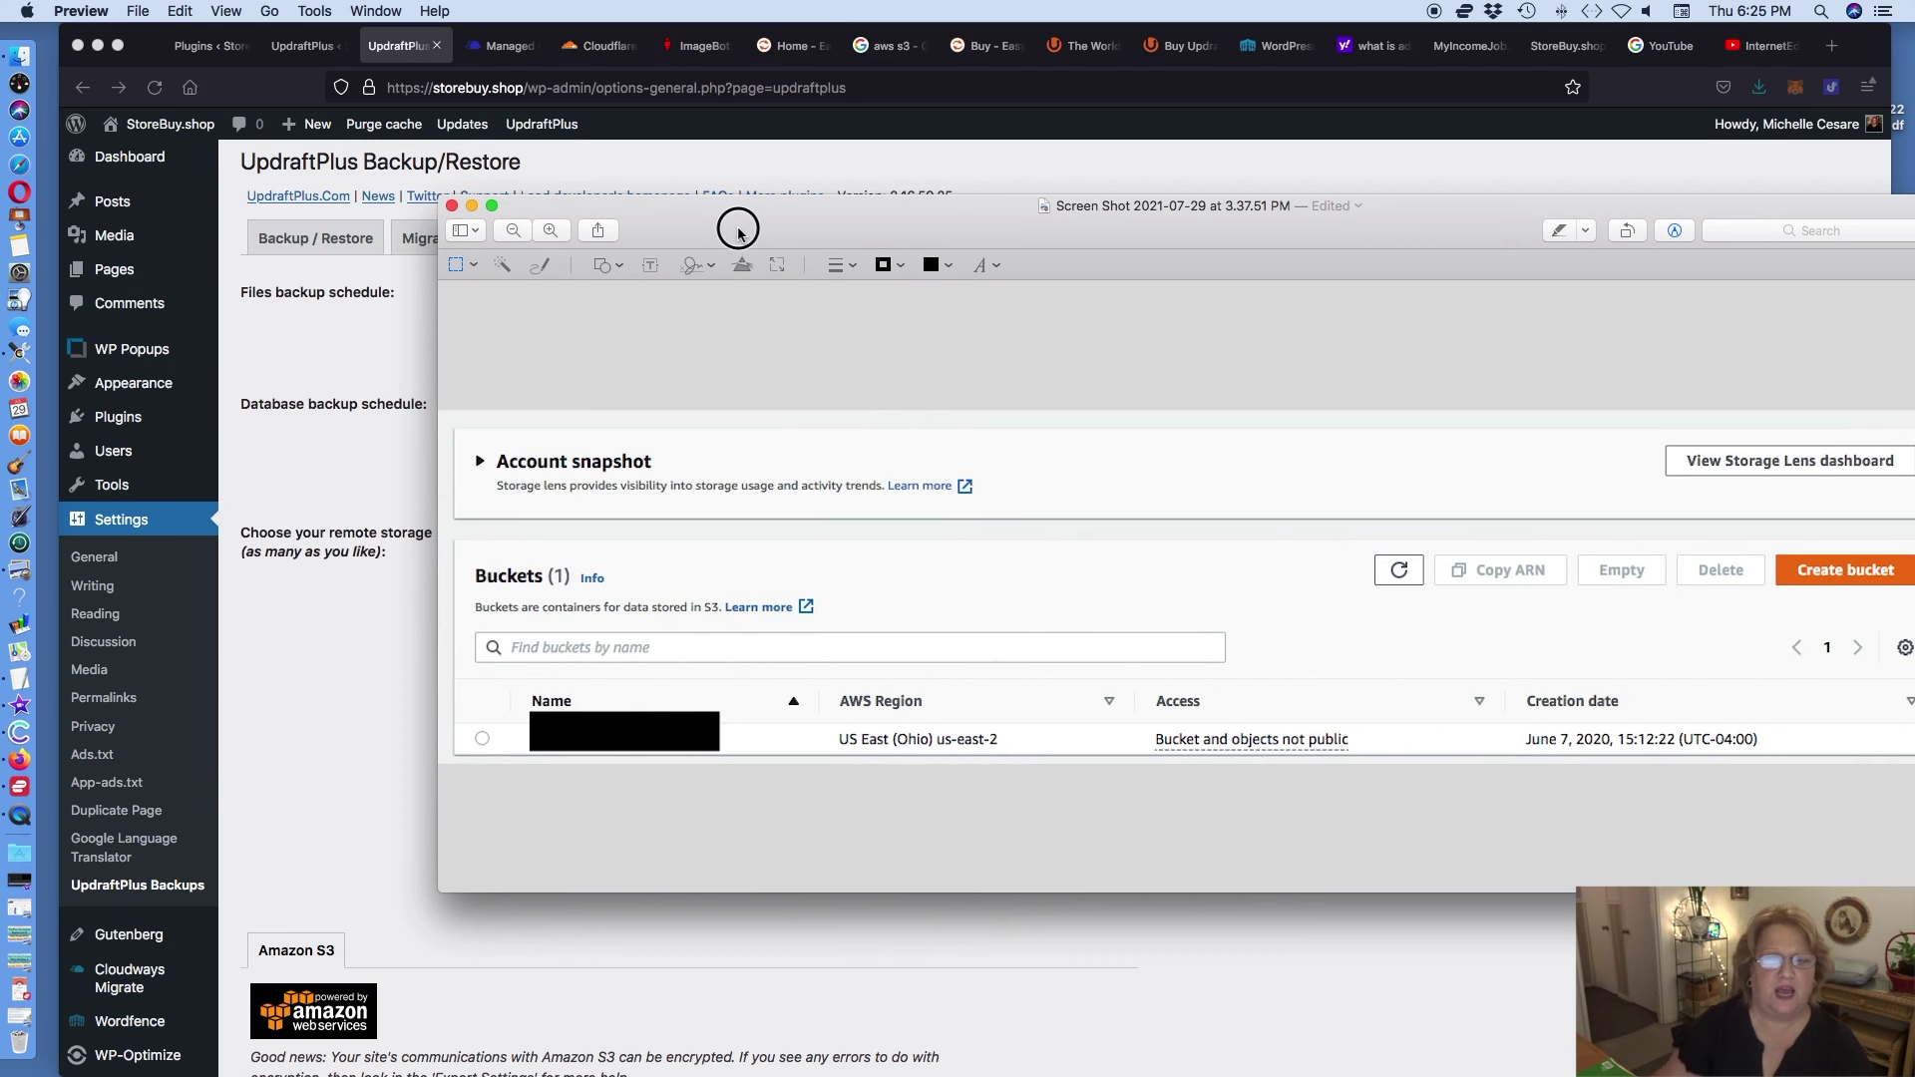
pyautogui.moveTo(738, 232); pyautogui.dragTo(507, 140)
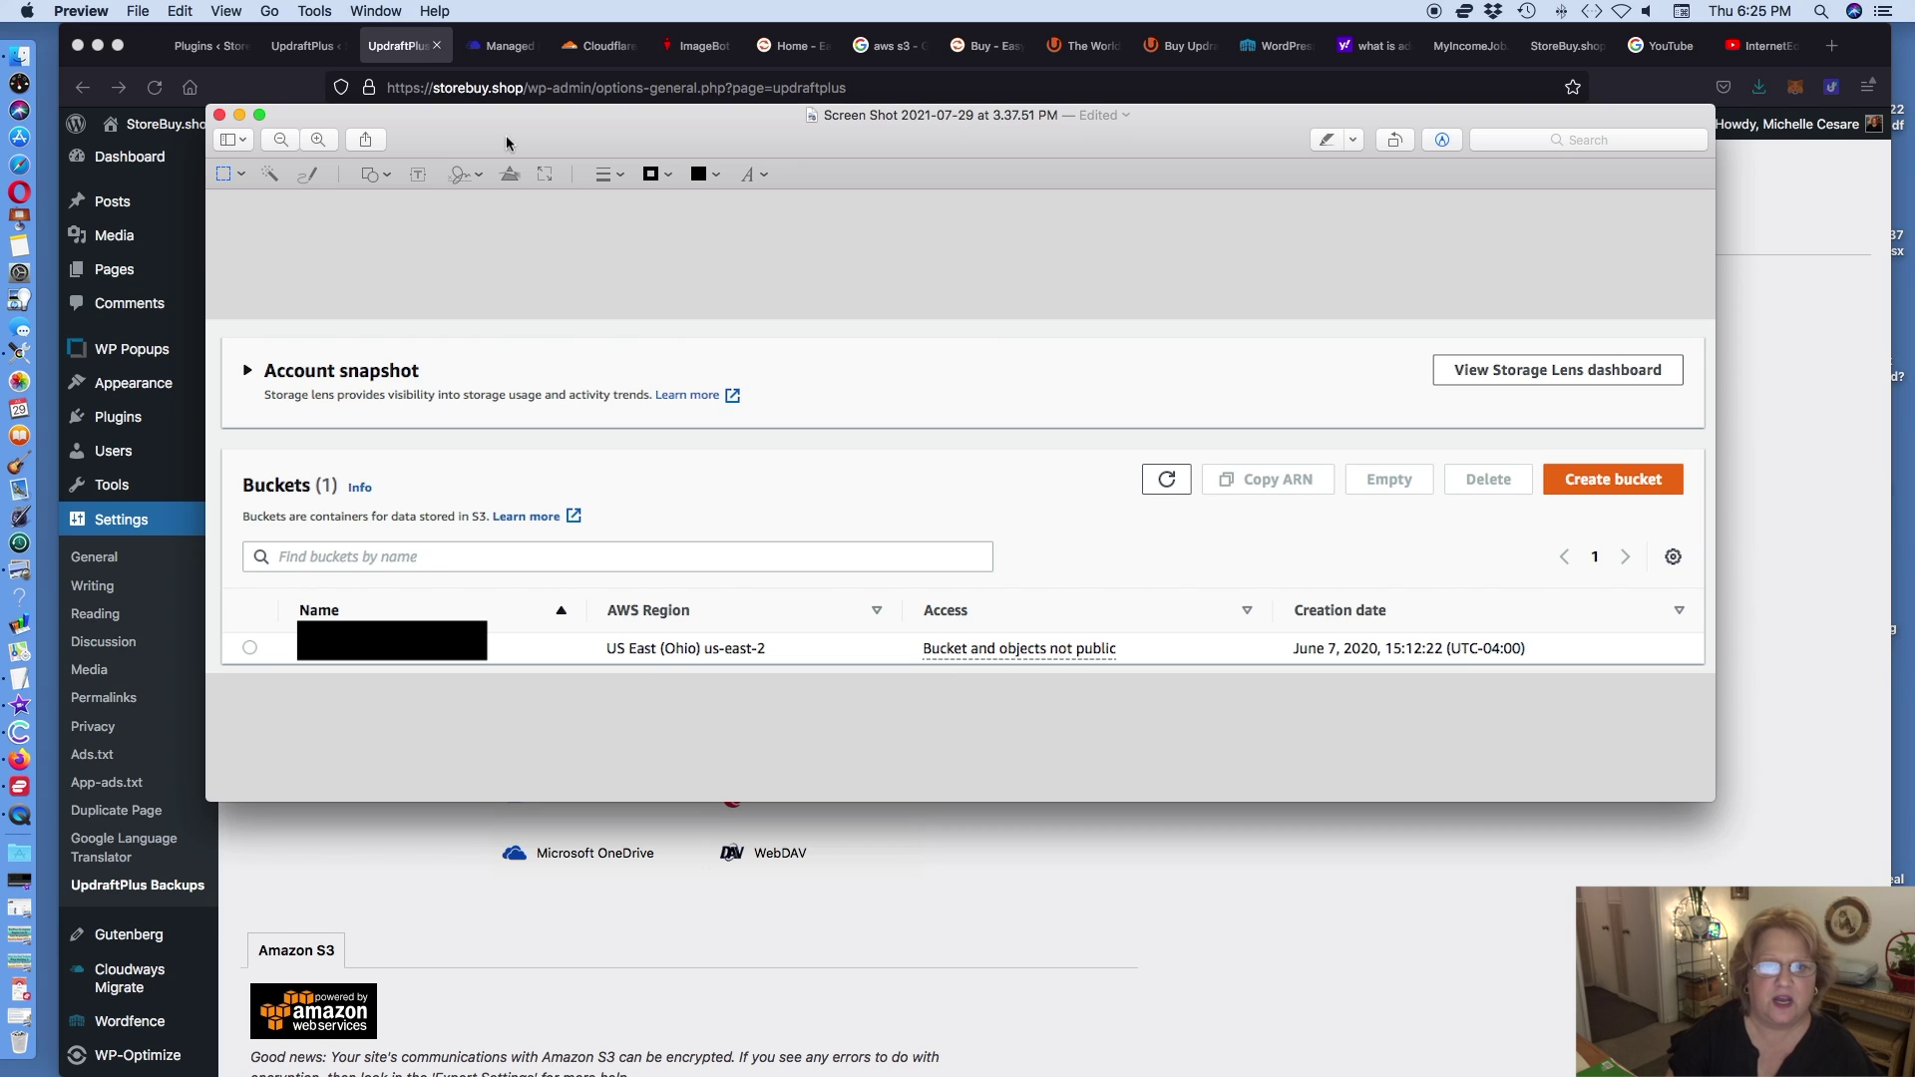
# - View the screenshot of the backup zip files stored in the S3 bucket, and minimize both screenshots
pyautogui.click(20, 914)
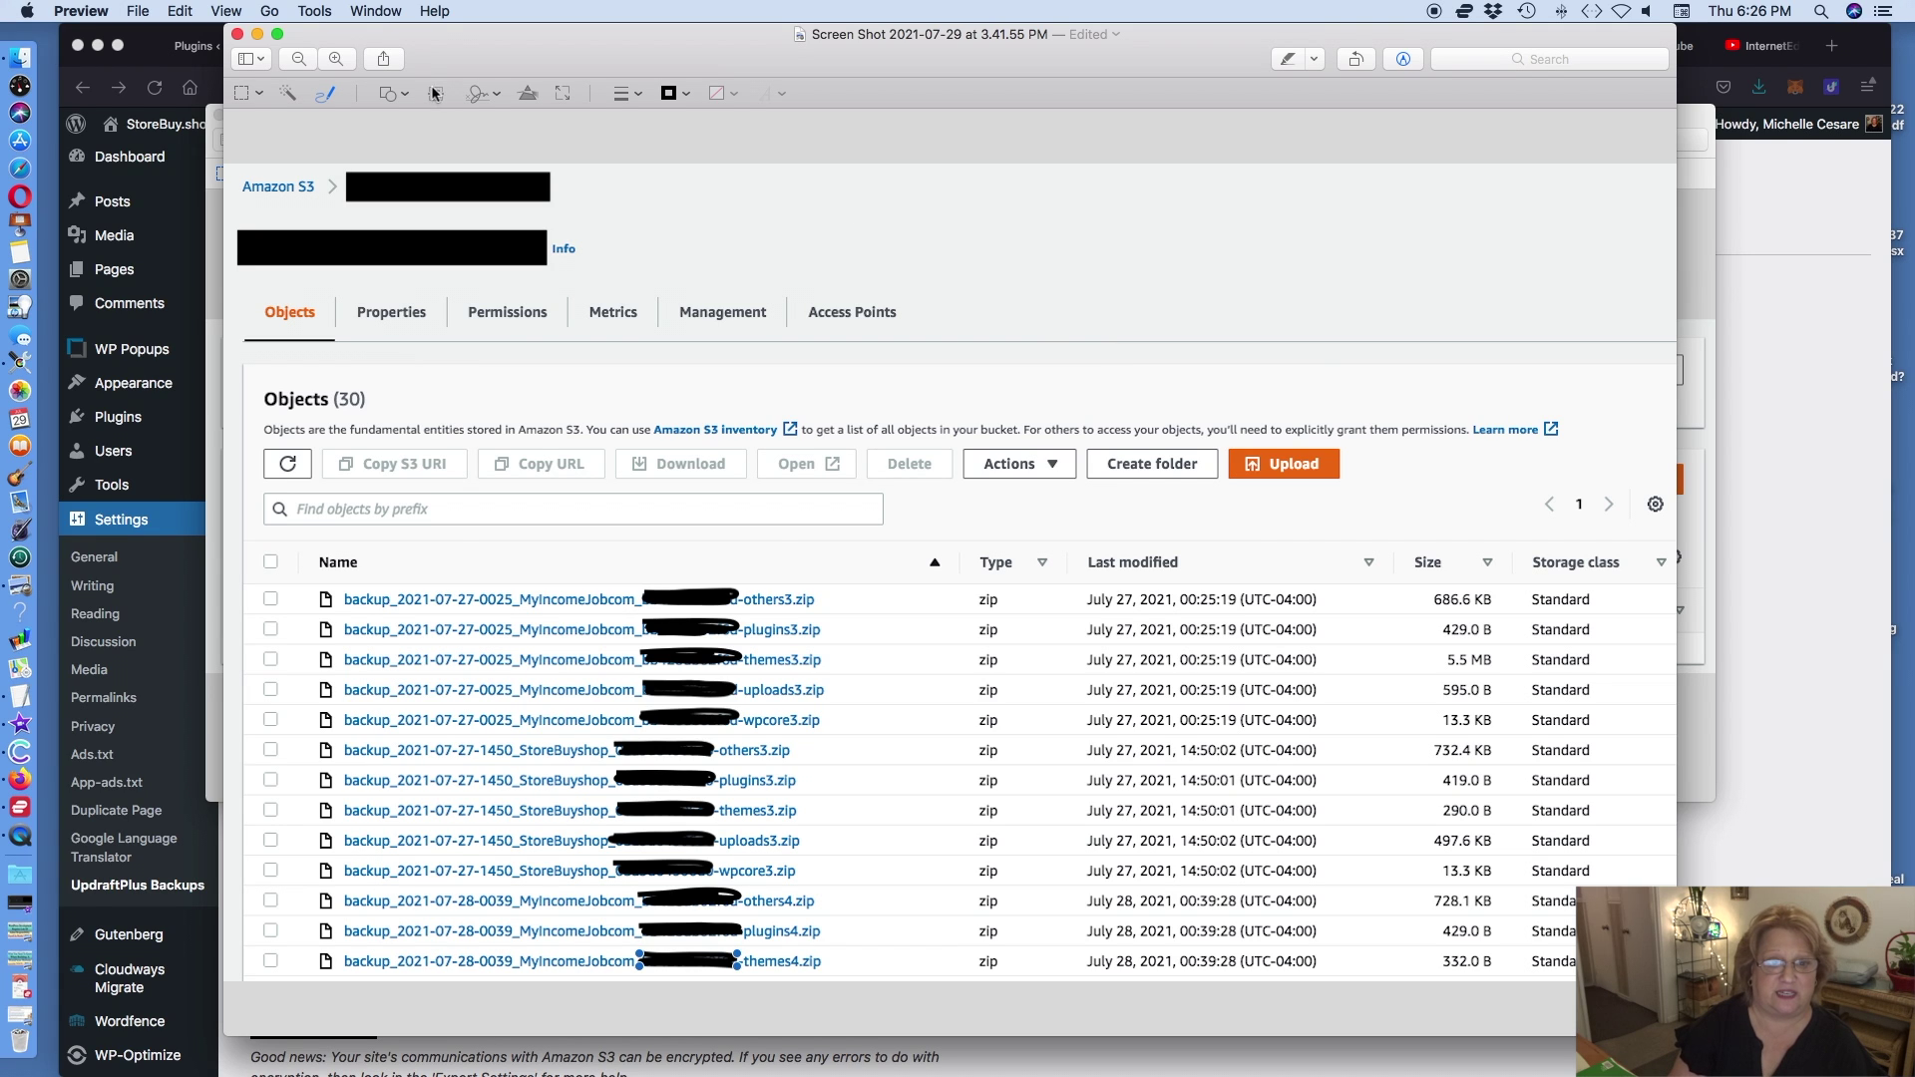
pyautogui.click(257, 34)
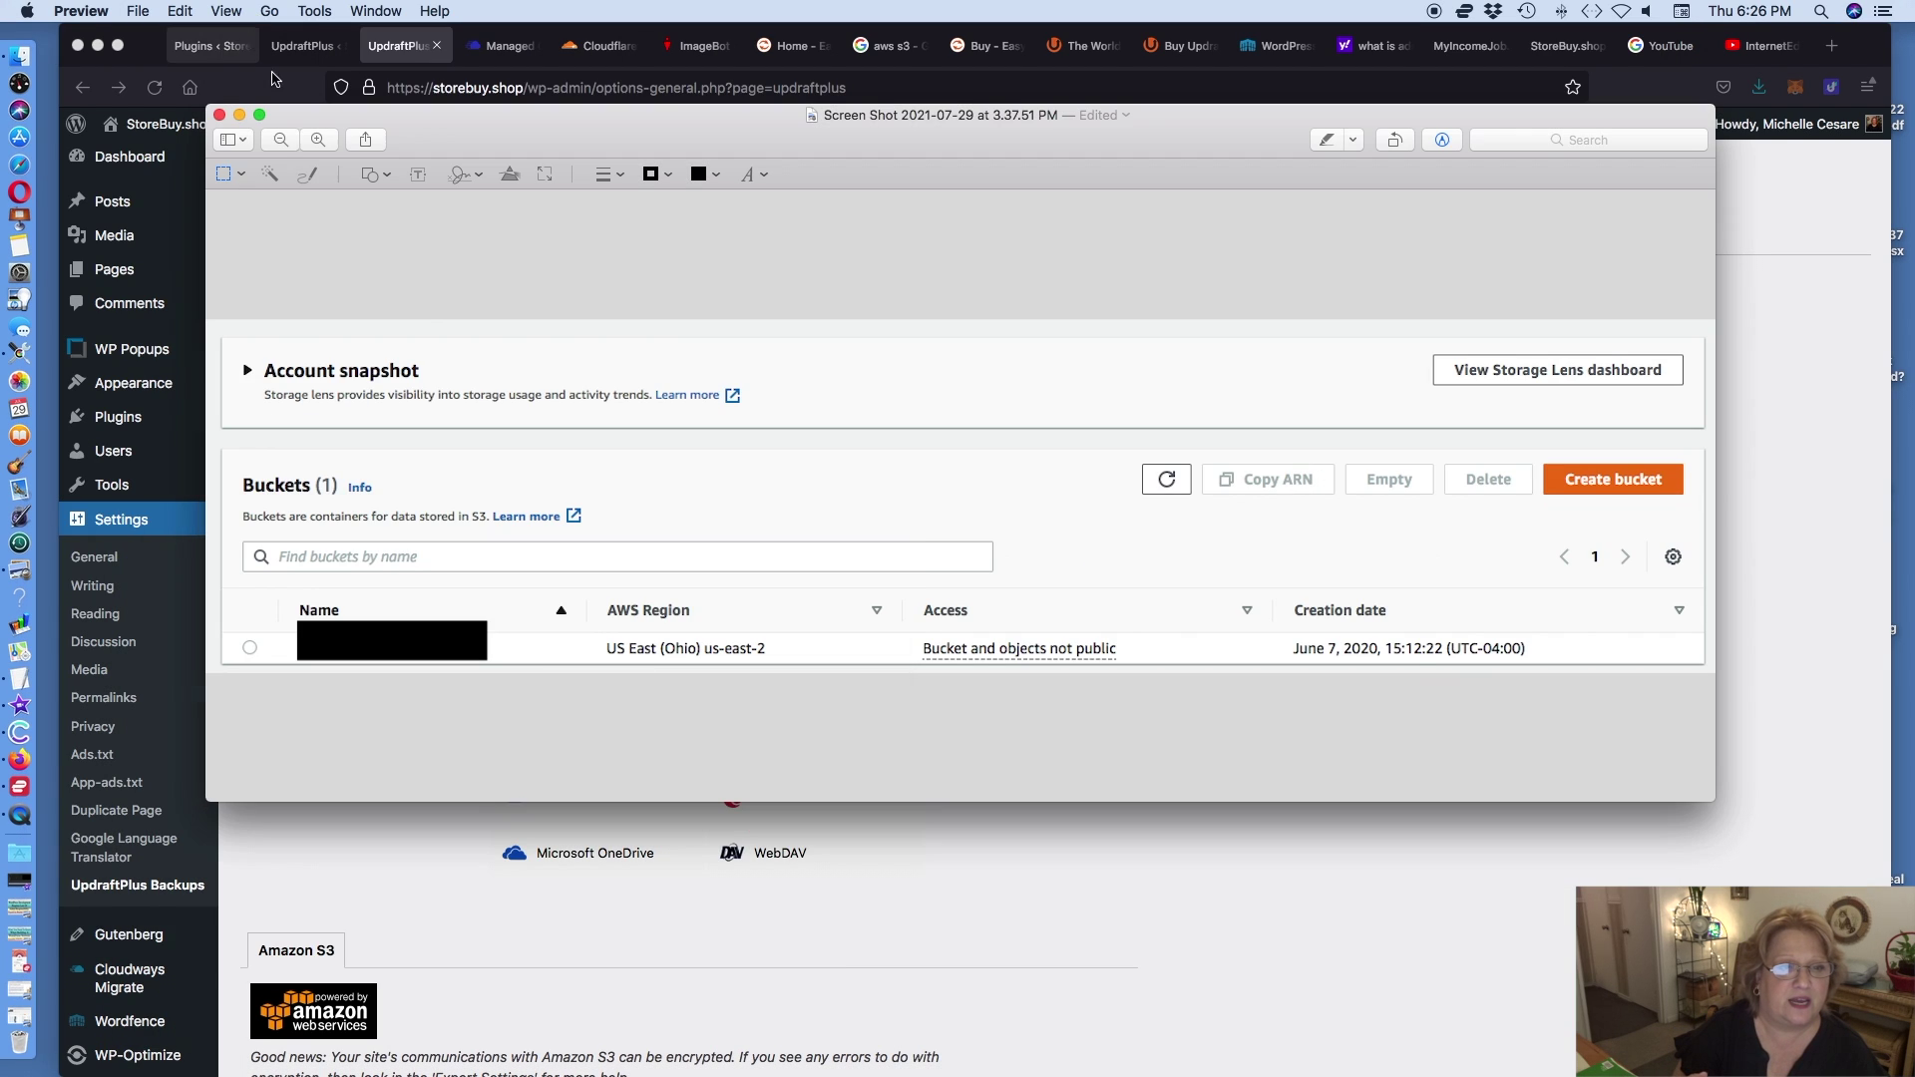
pyautogui.click(239, 115)
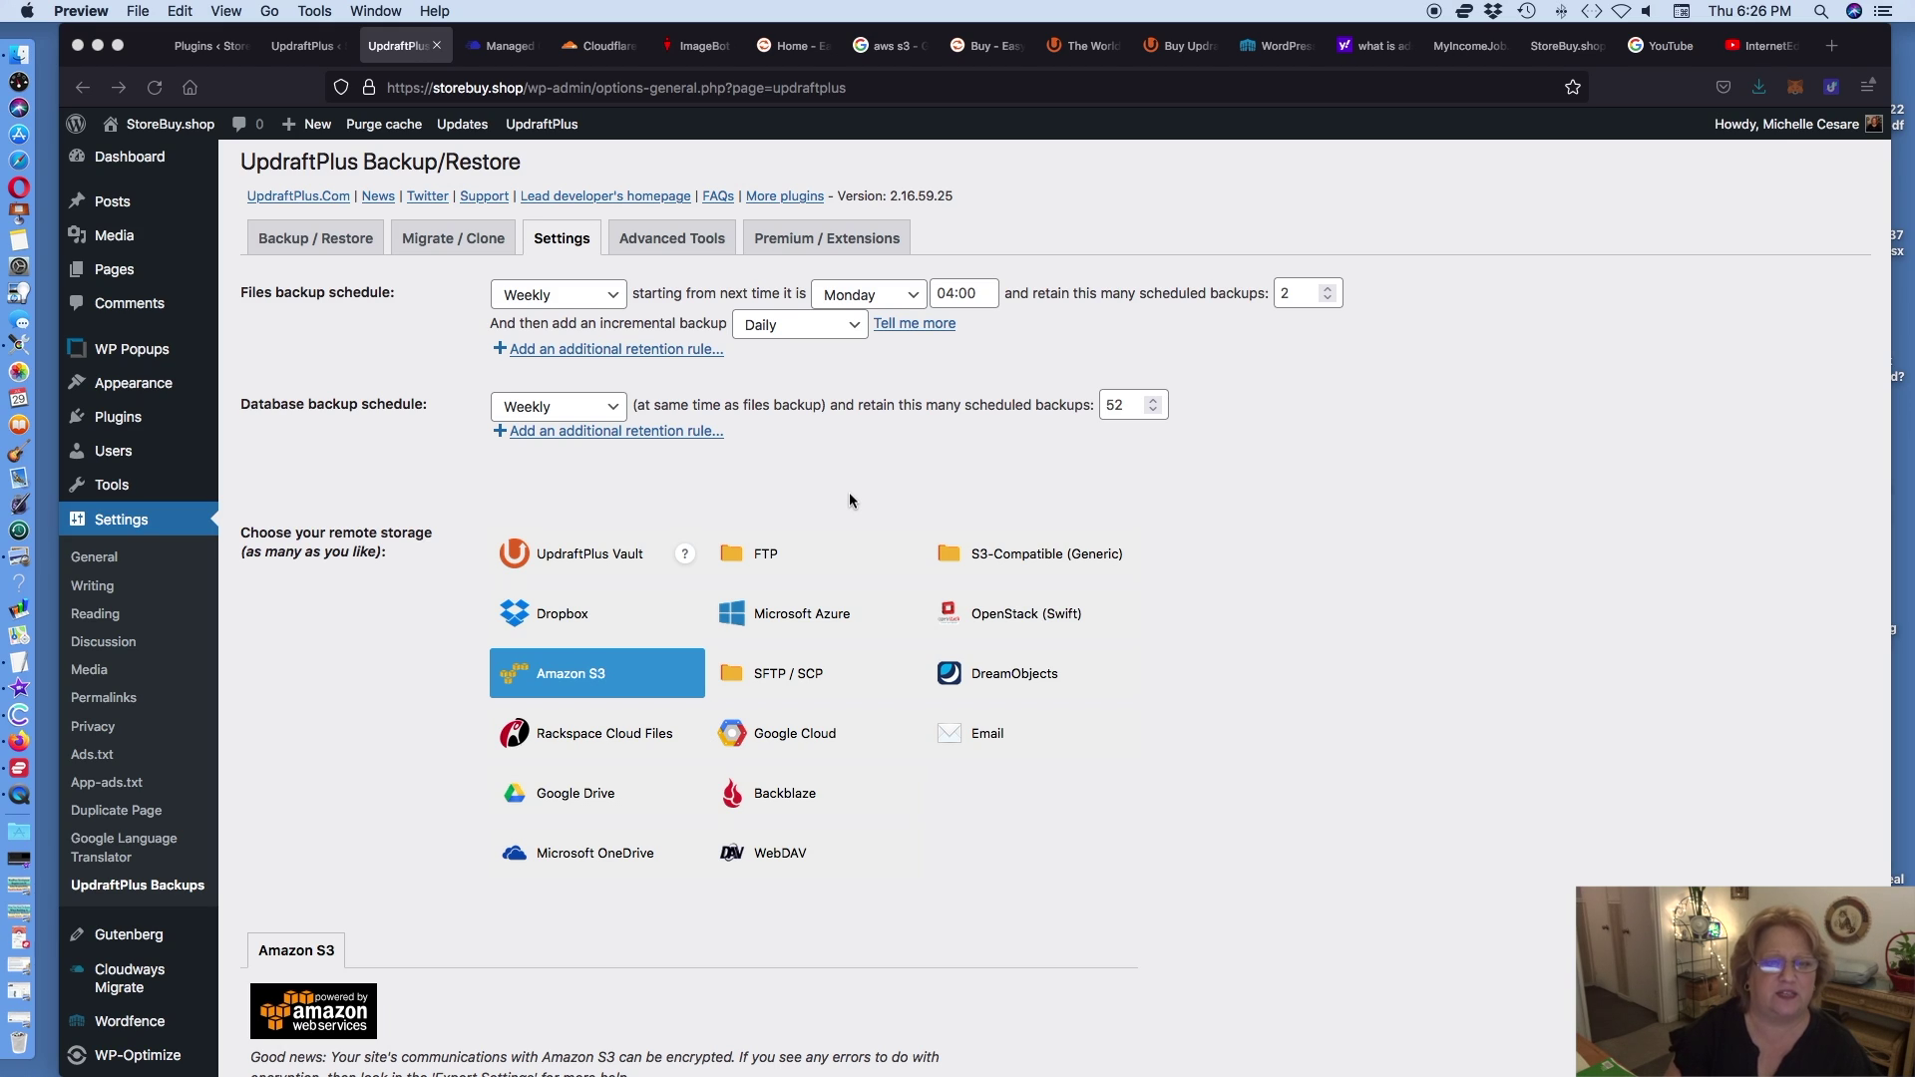
# - Look at the Cloudways hosting home page and the Cloudflare home page
pyautogui.click(504, 46)
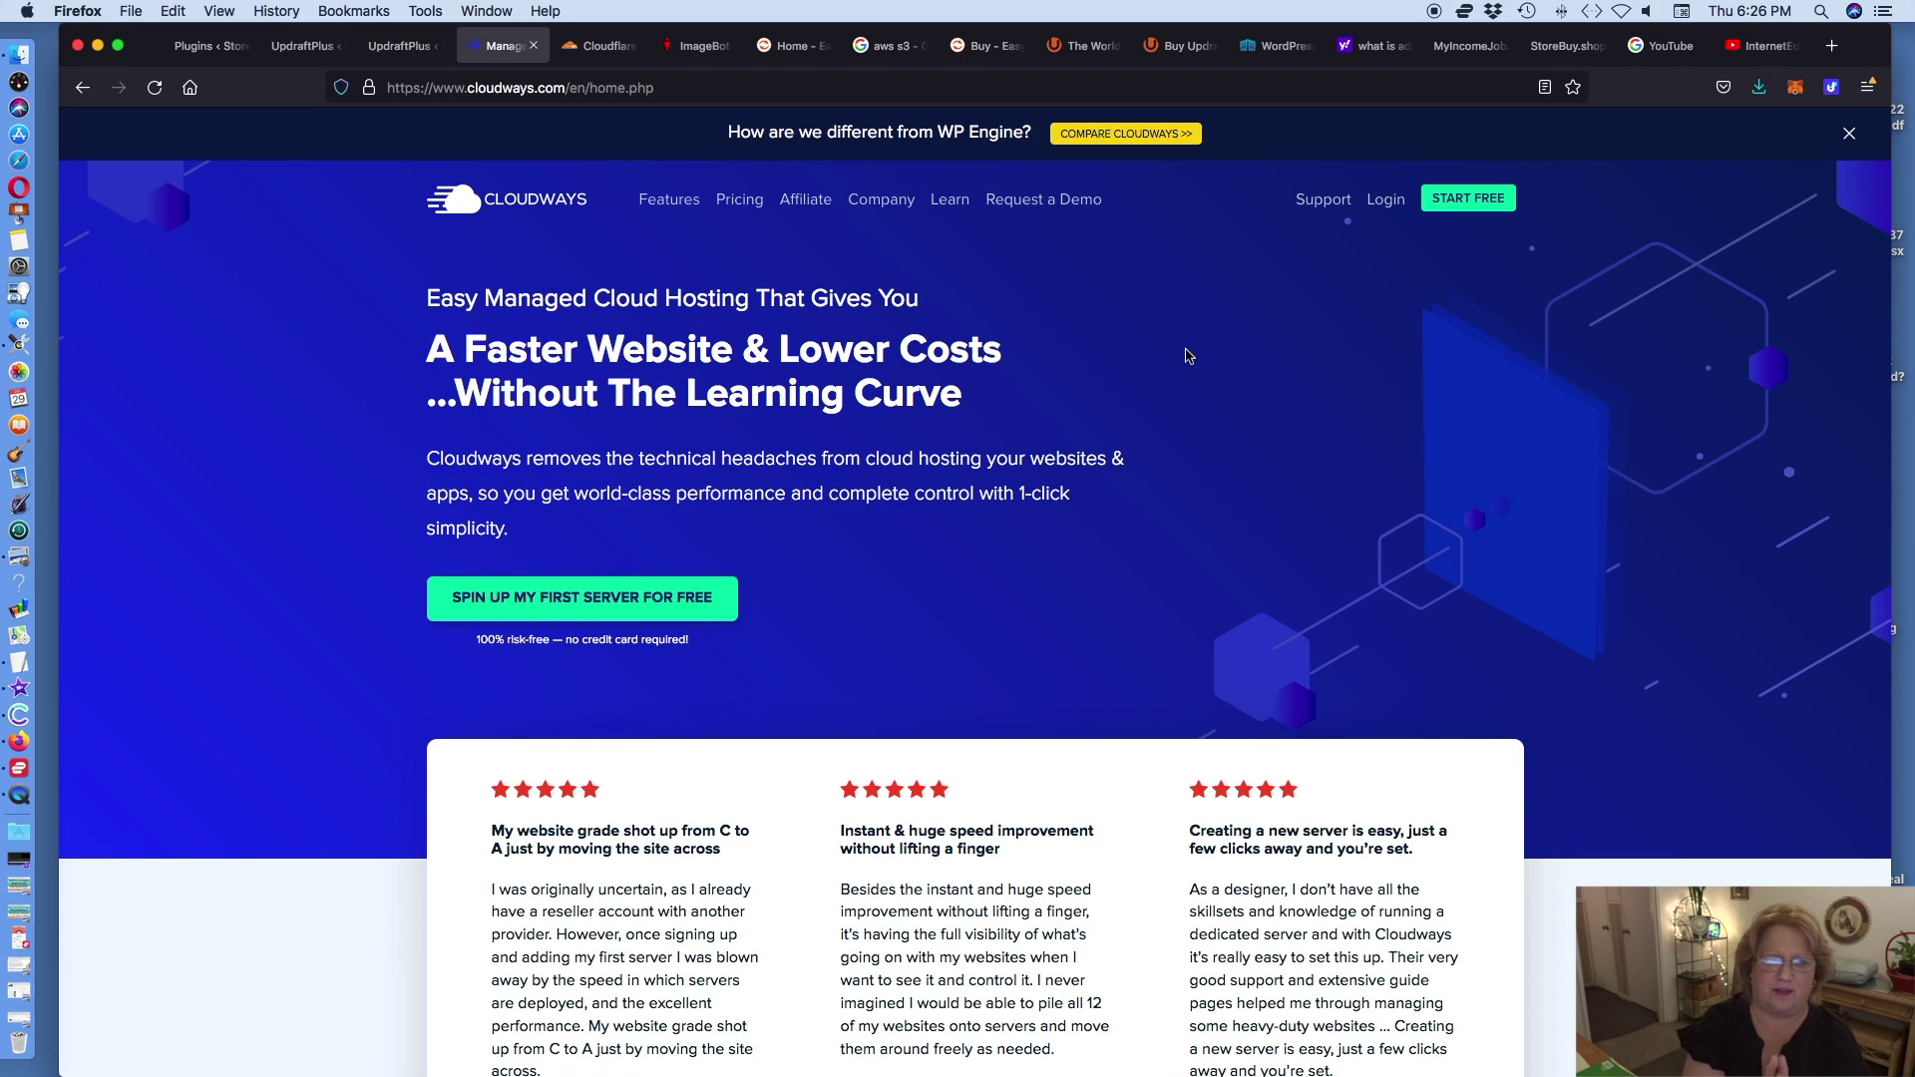
pyautogui.scroll(-1, 698, 299)
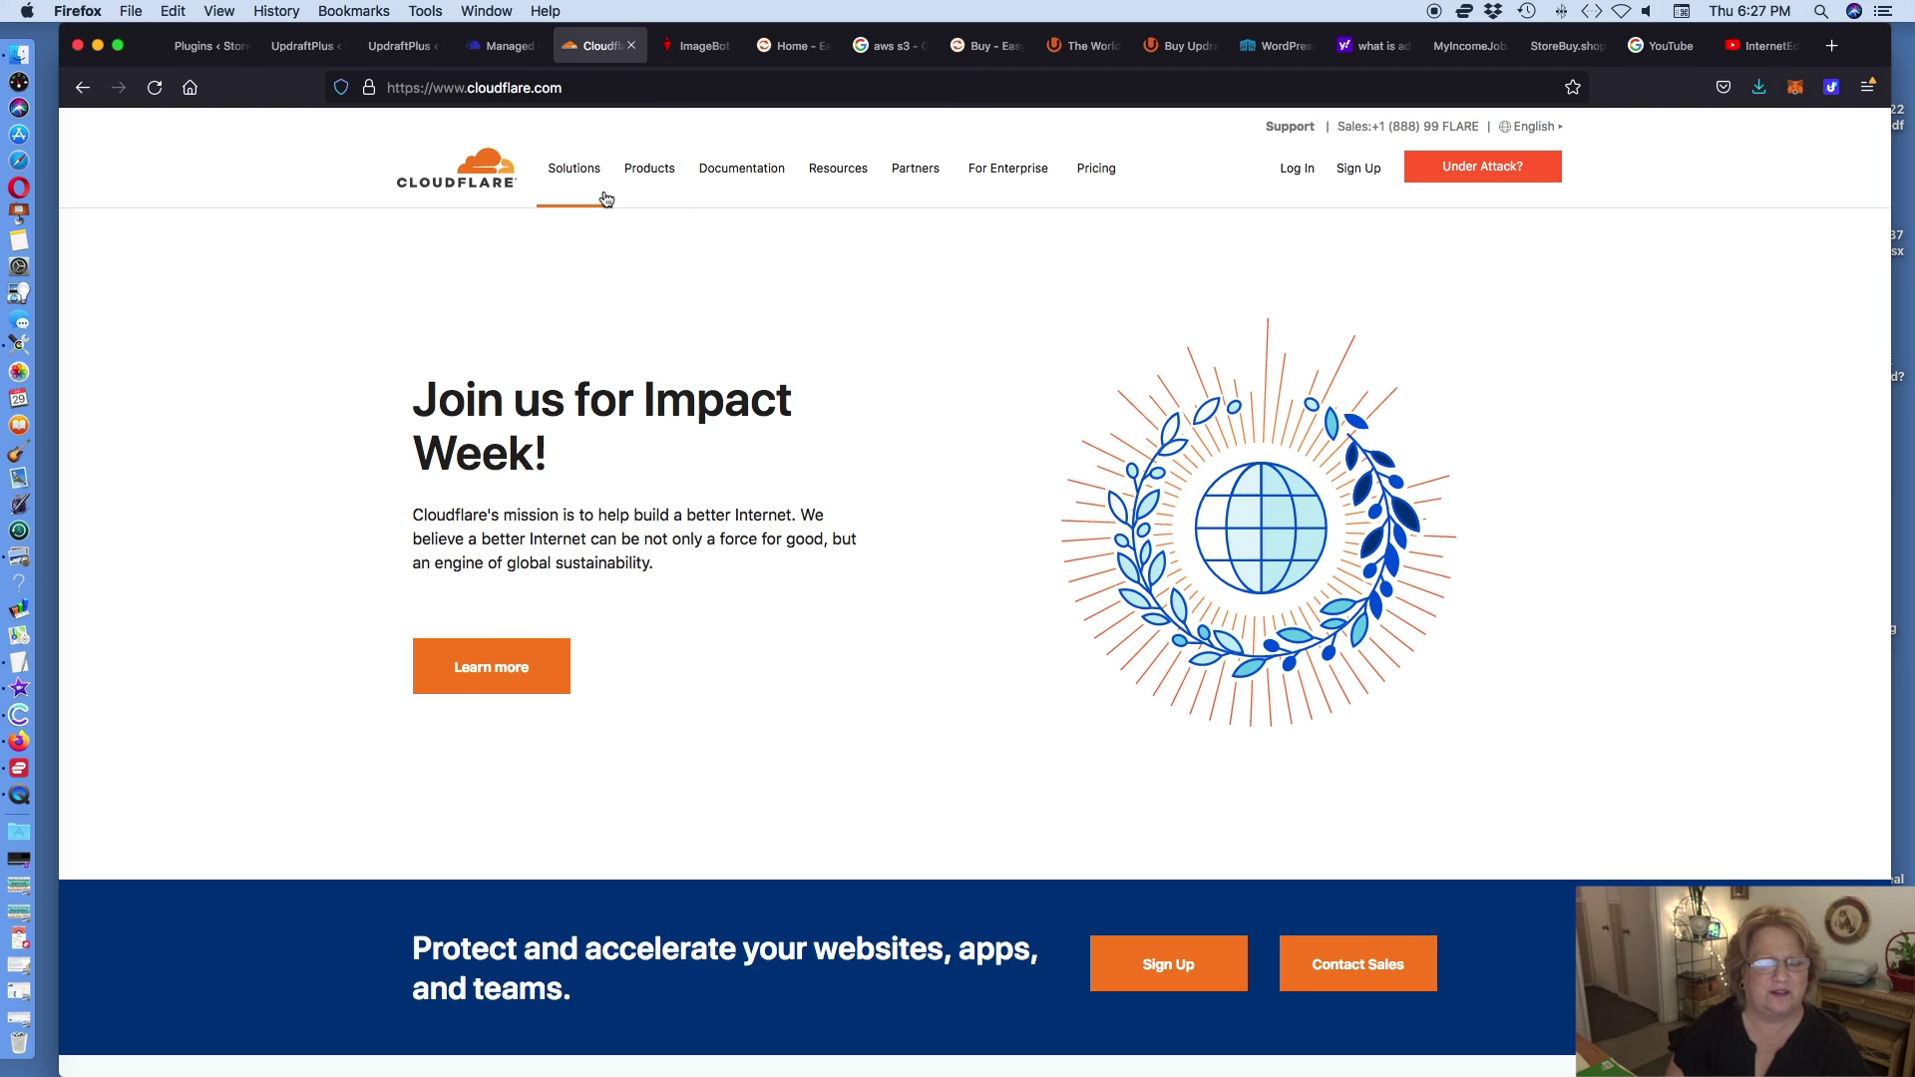
pyautogui.click(506, 50)
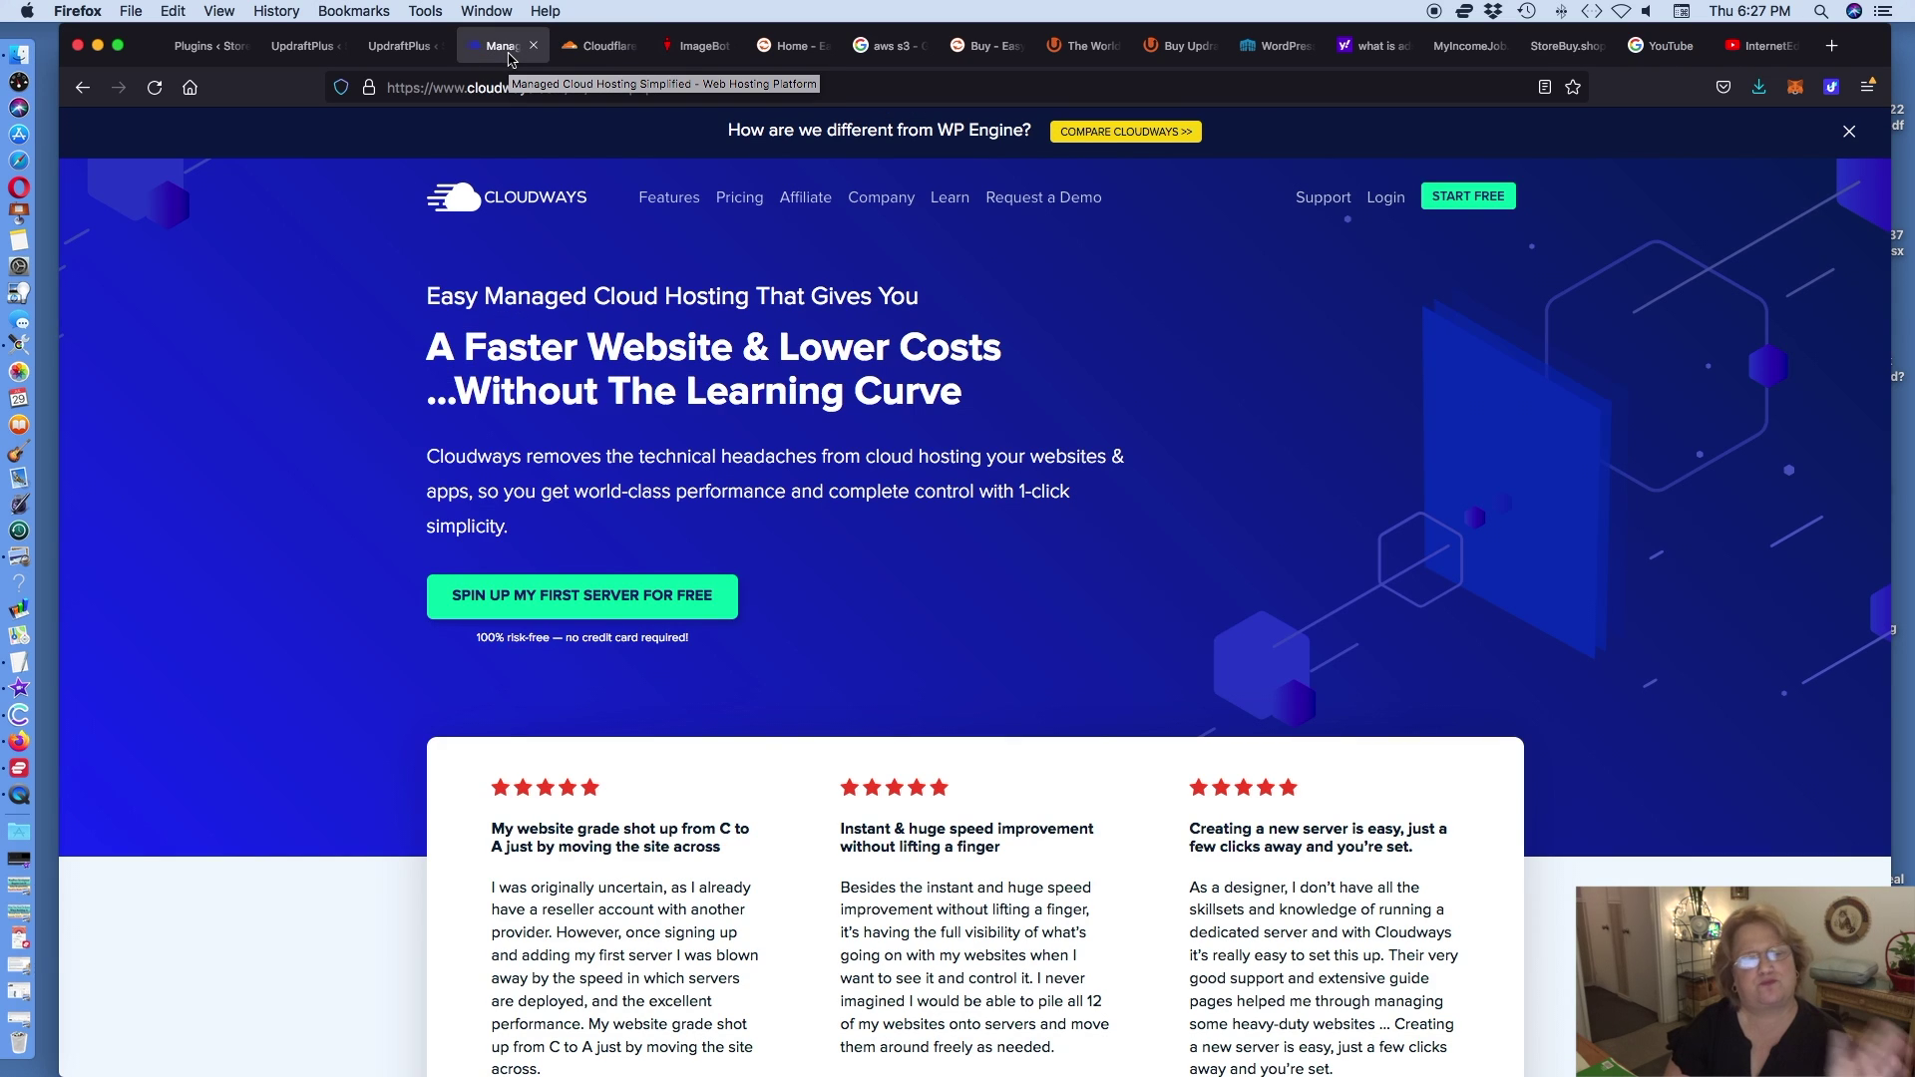
pyautogui.click(599, 53)
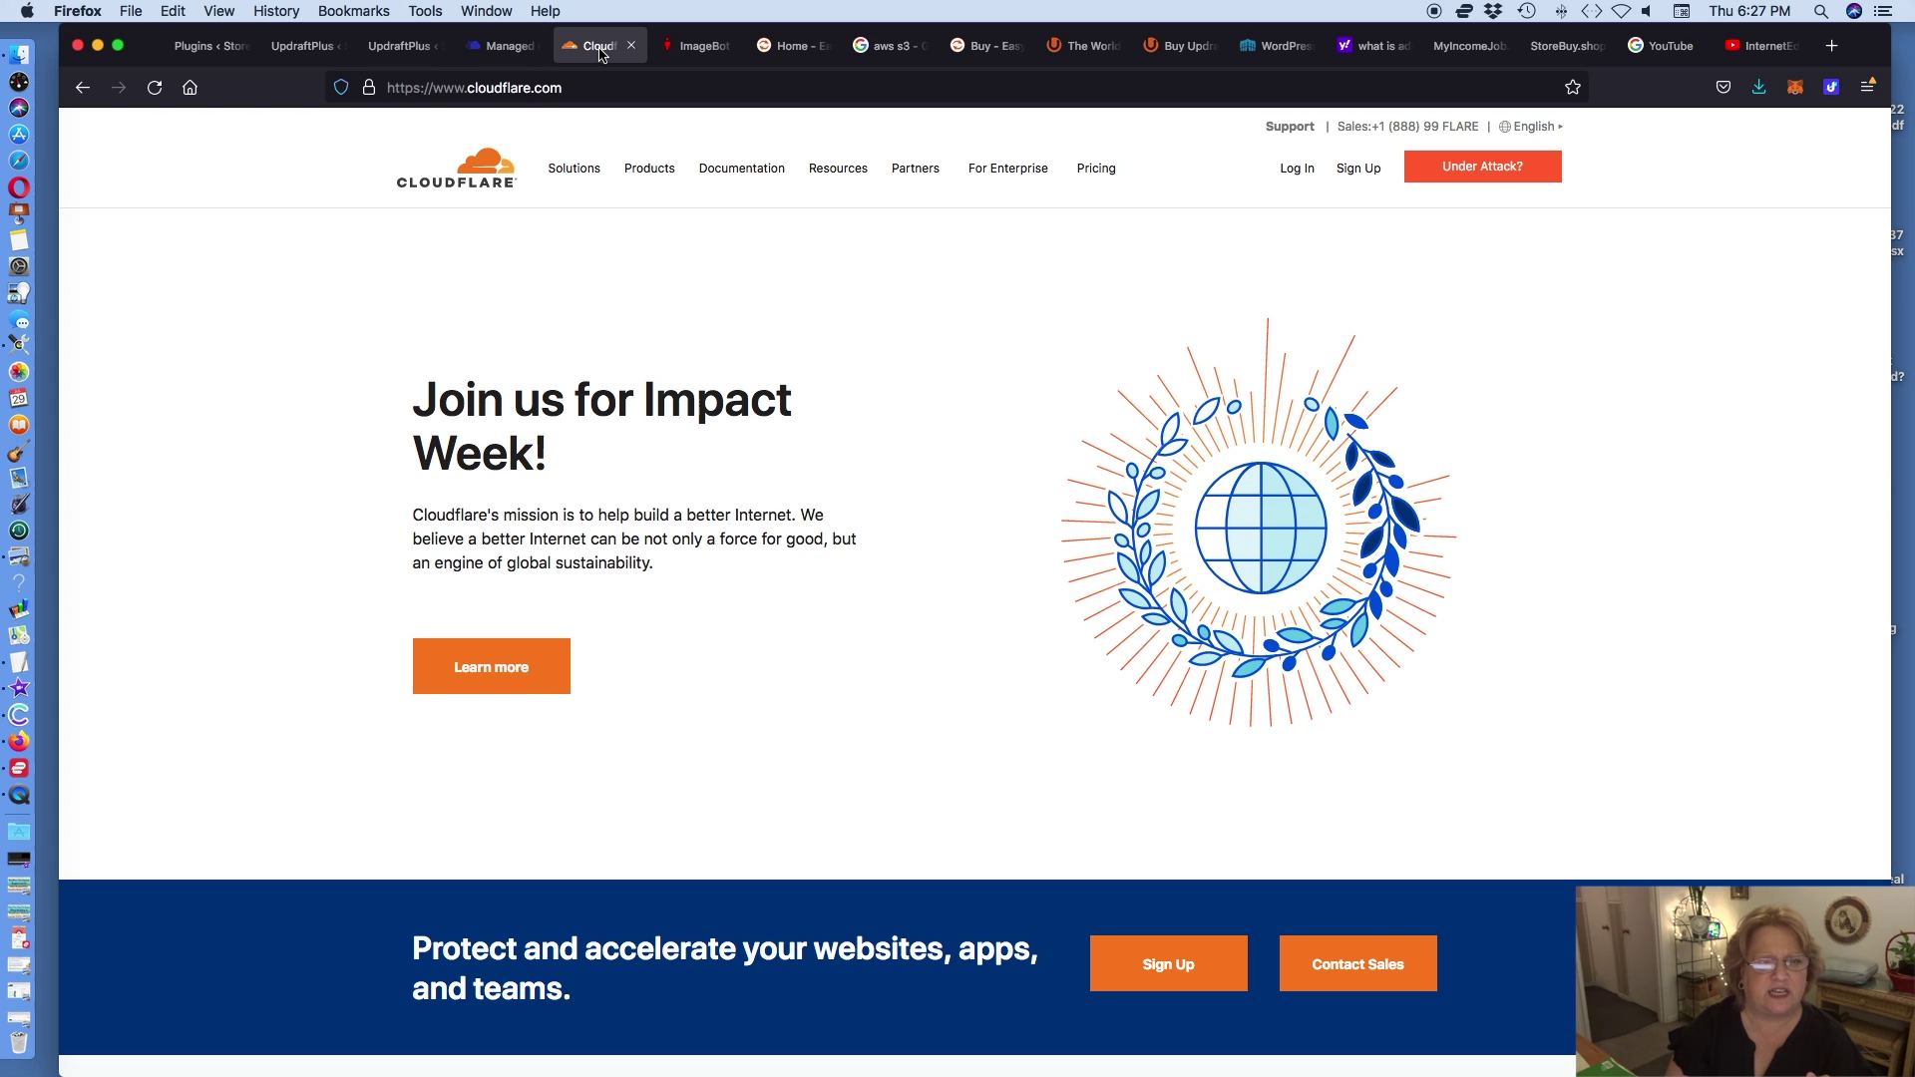
# - Show the Easy Updates Manager home page and the Google results for aws s3
pyautogui.click(793, 46)
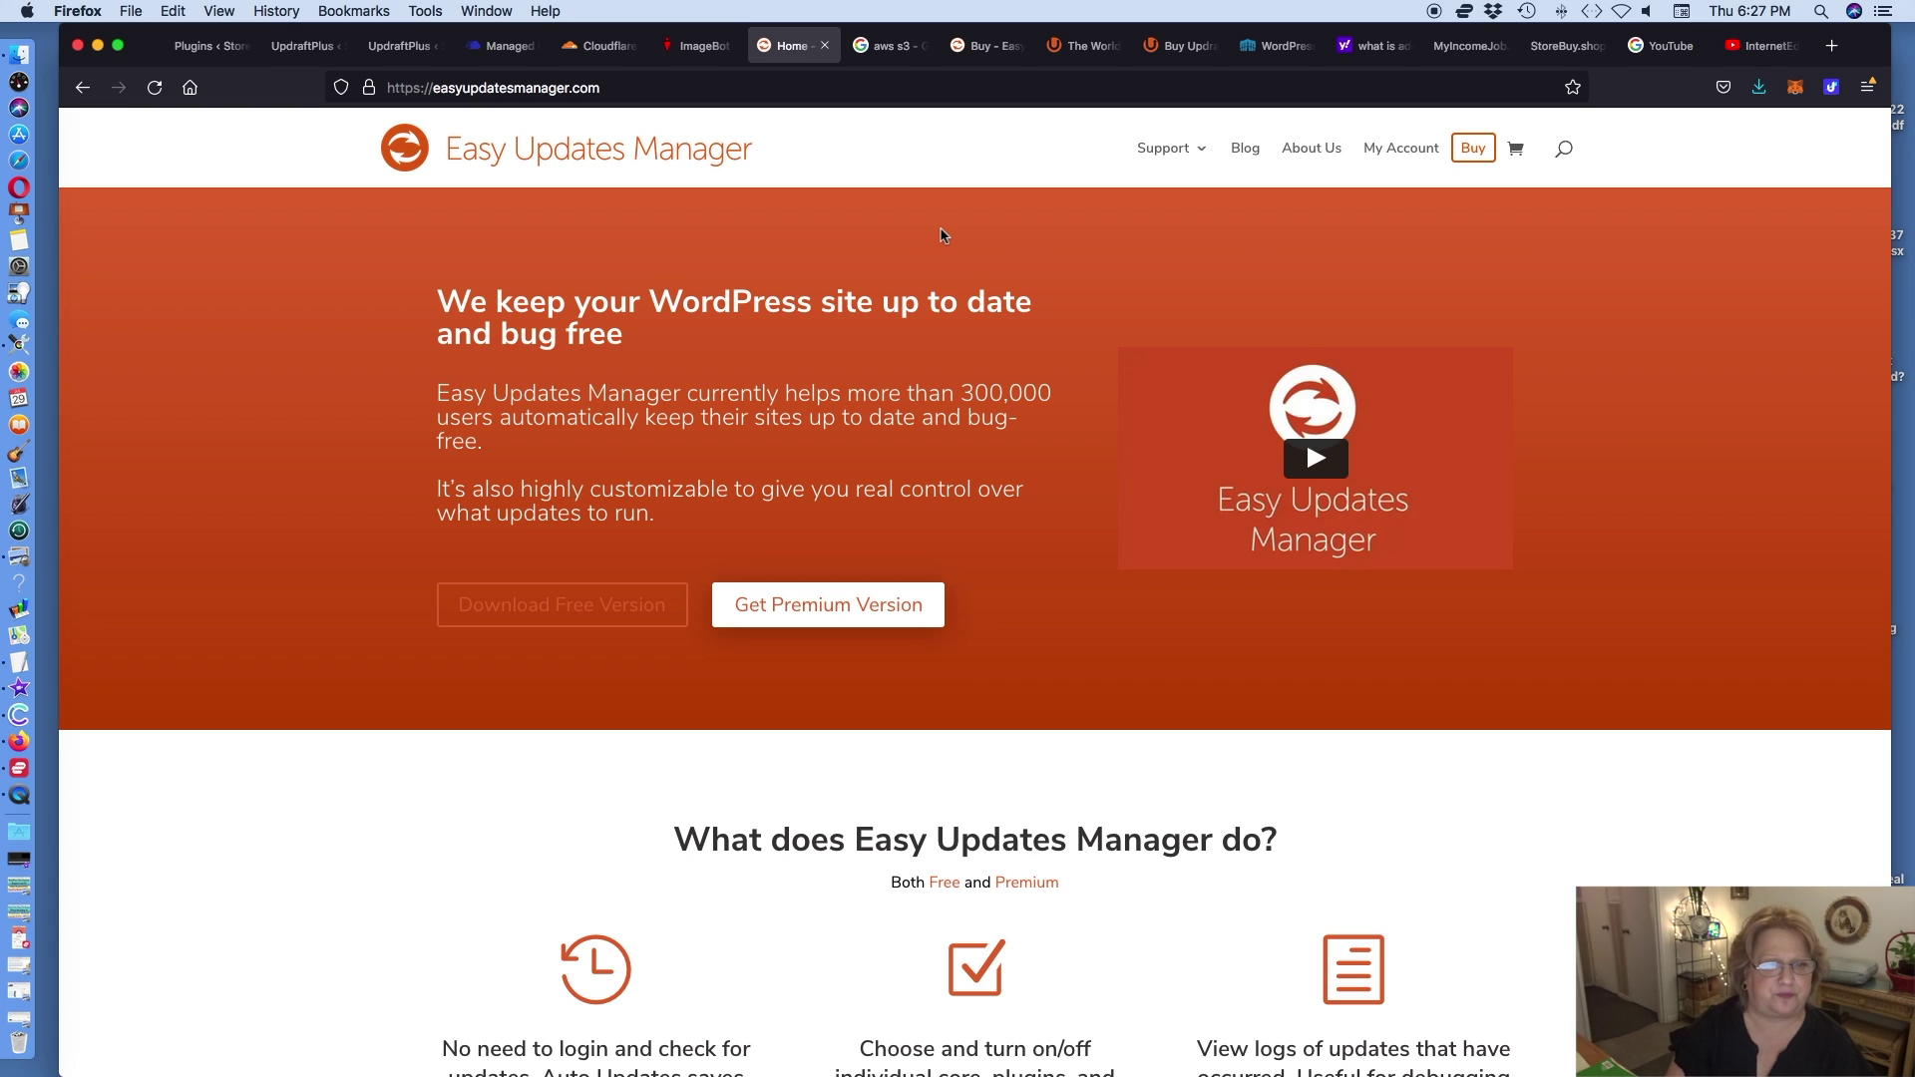
pyautogui.click(897, 58)
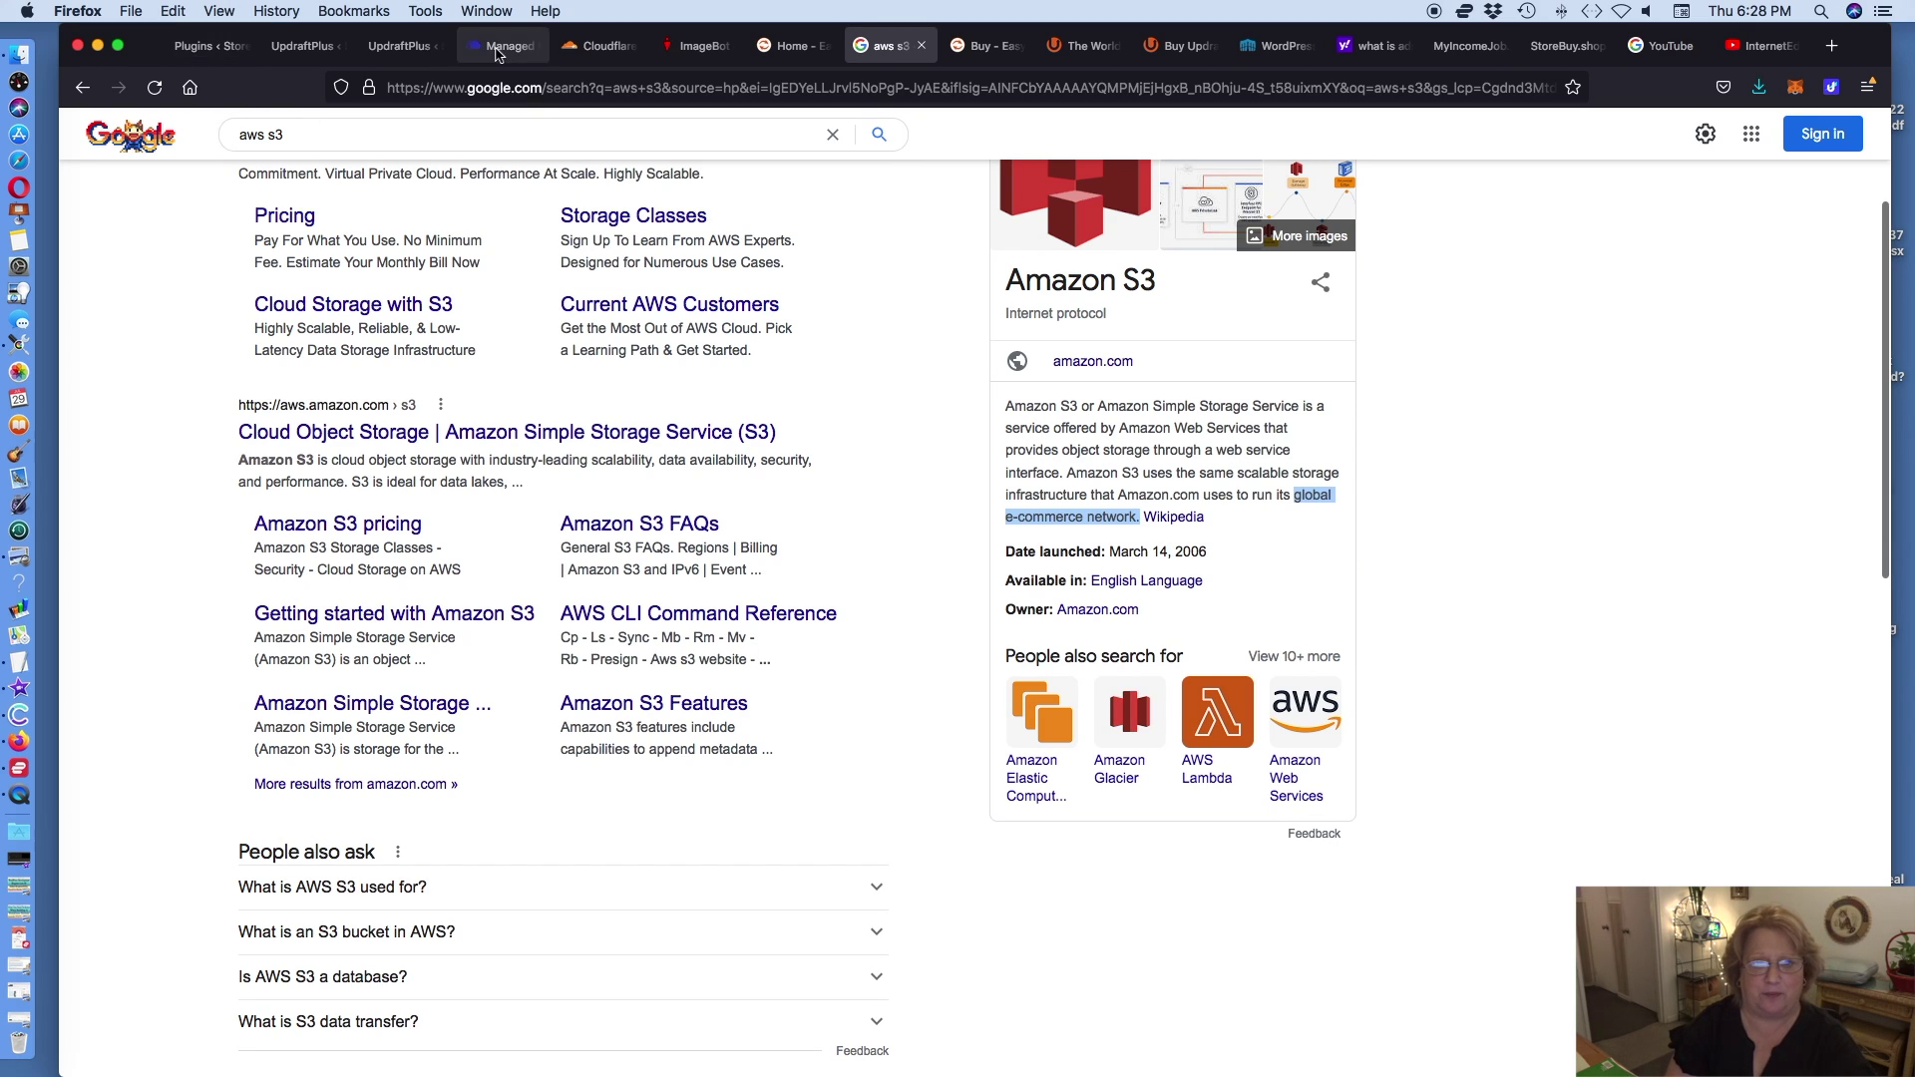
# - Read through the Cloudways home page, including its customer reviews and hosting claims
pyautogui.click(499, 47)
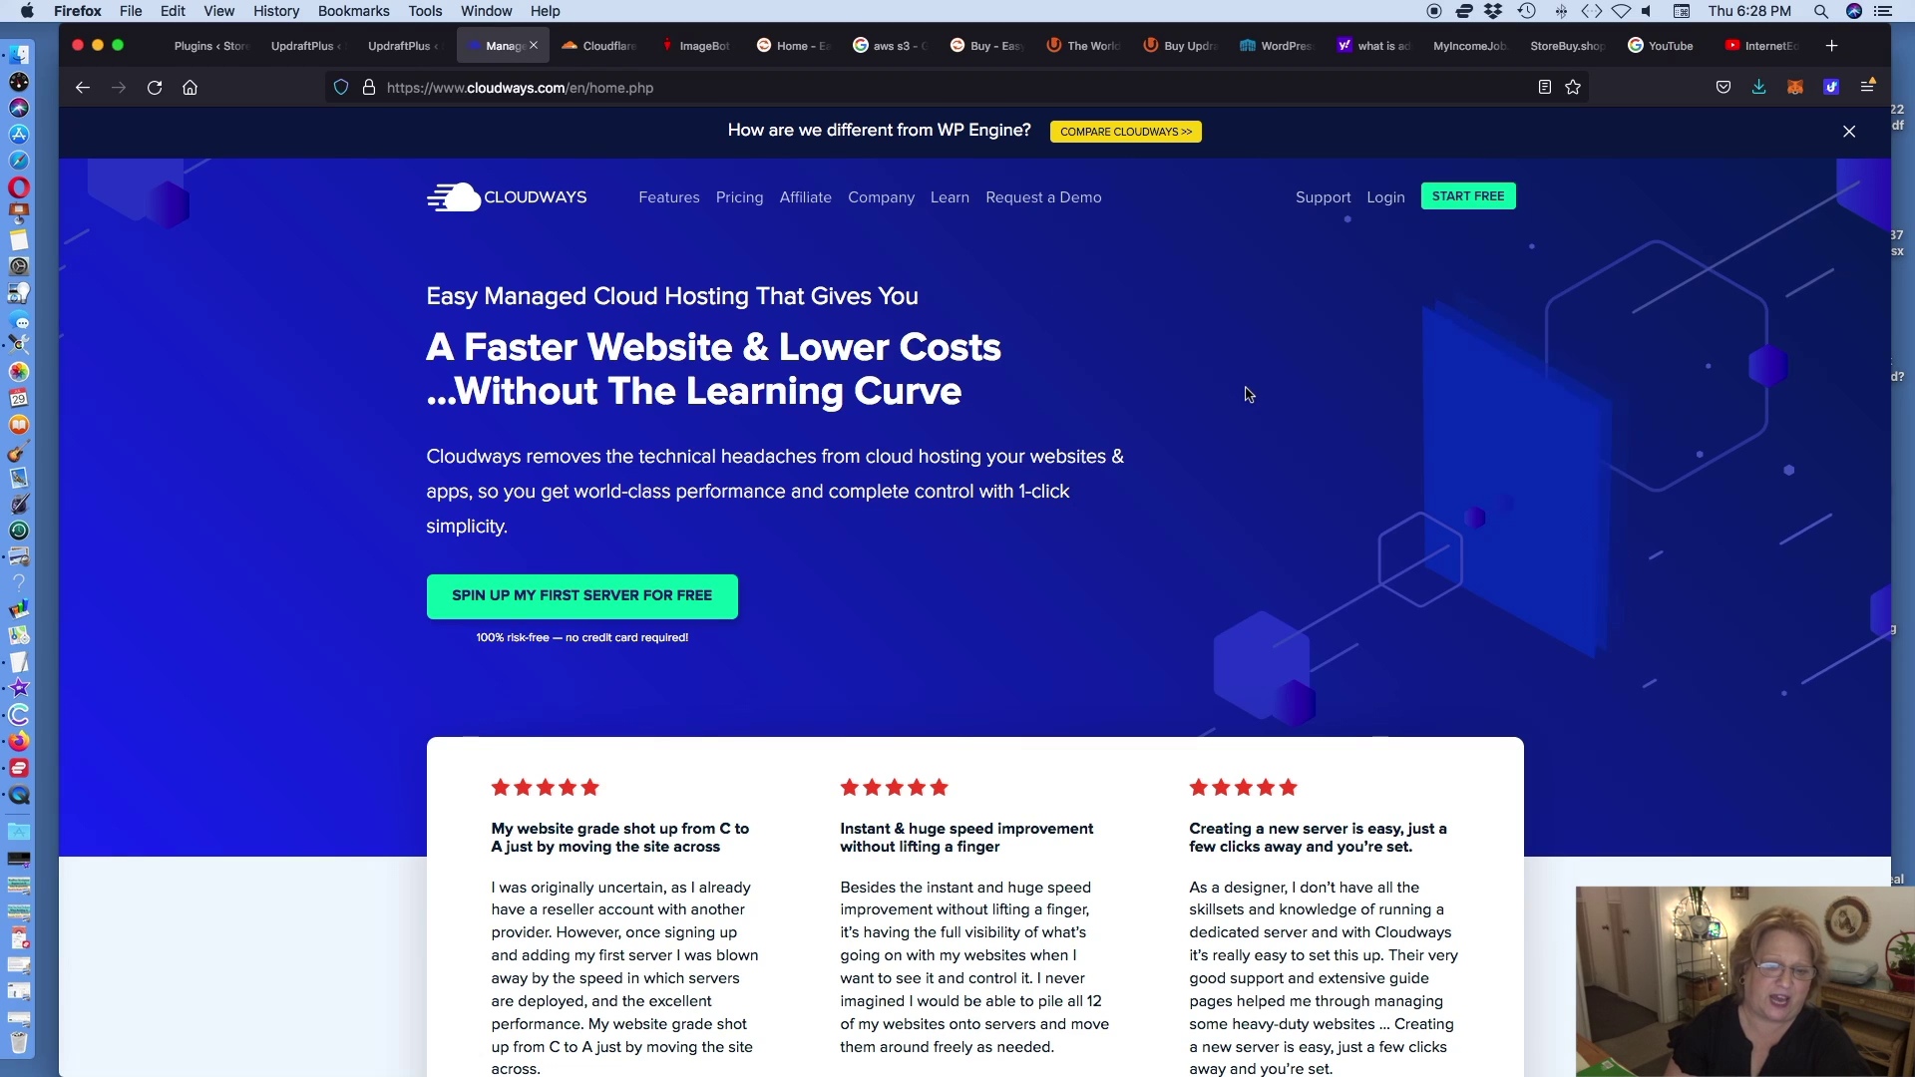
pyautogui.scroll(-5, 1466, 417)
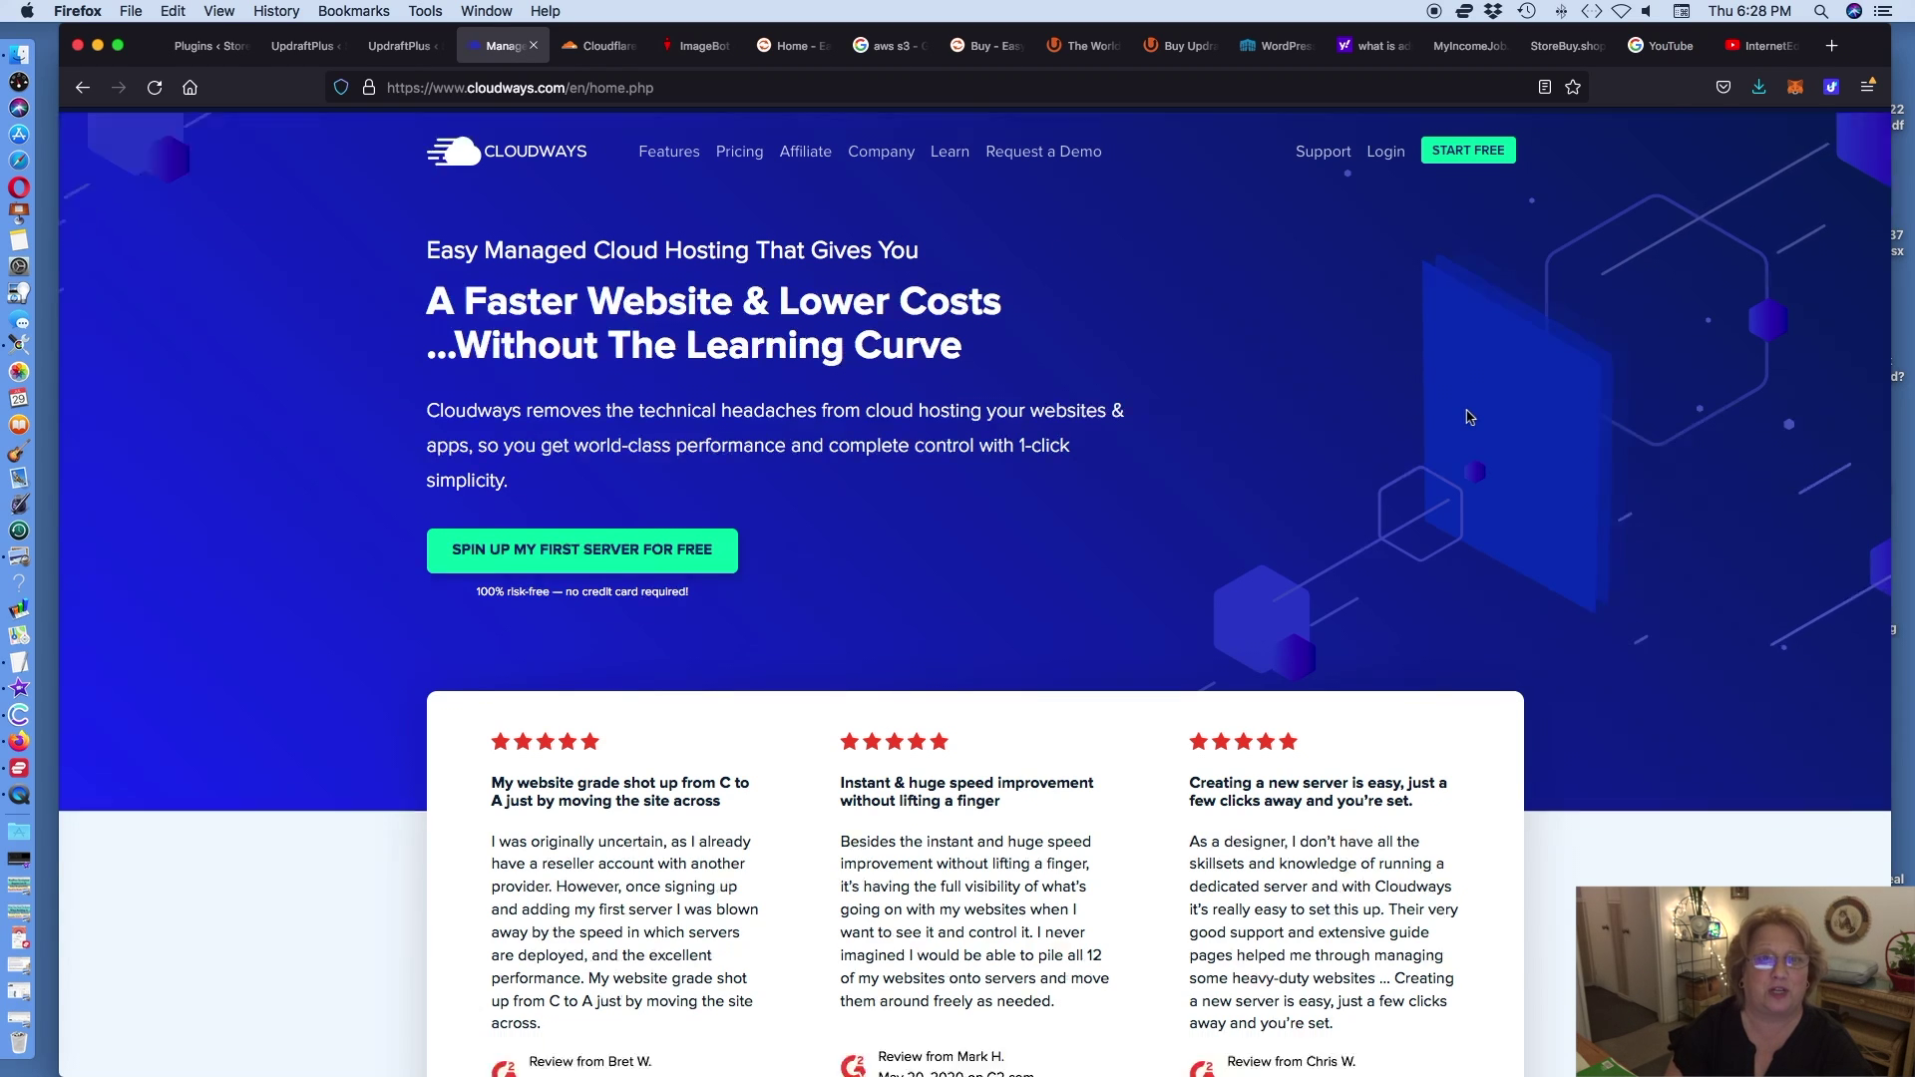
pyautogui.scroll(-3, 1466, 417)
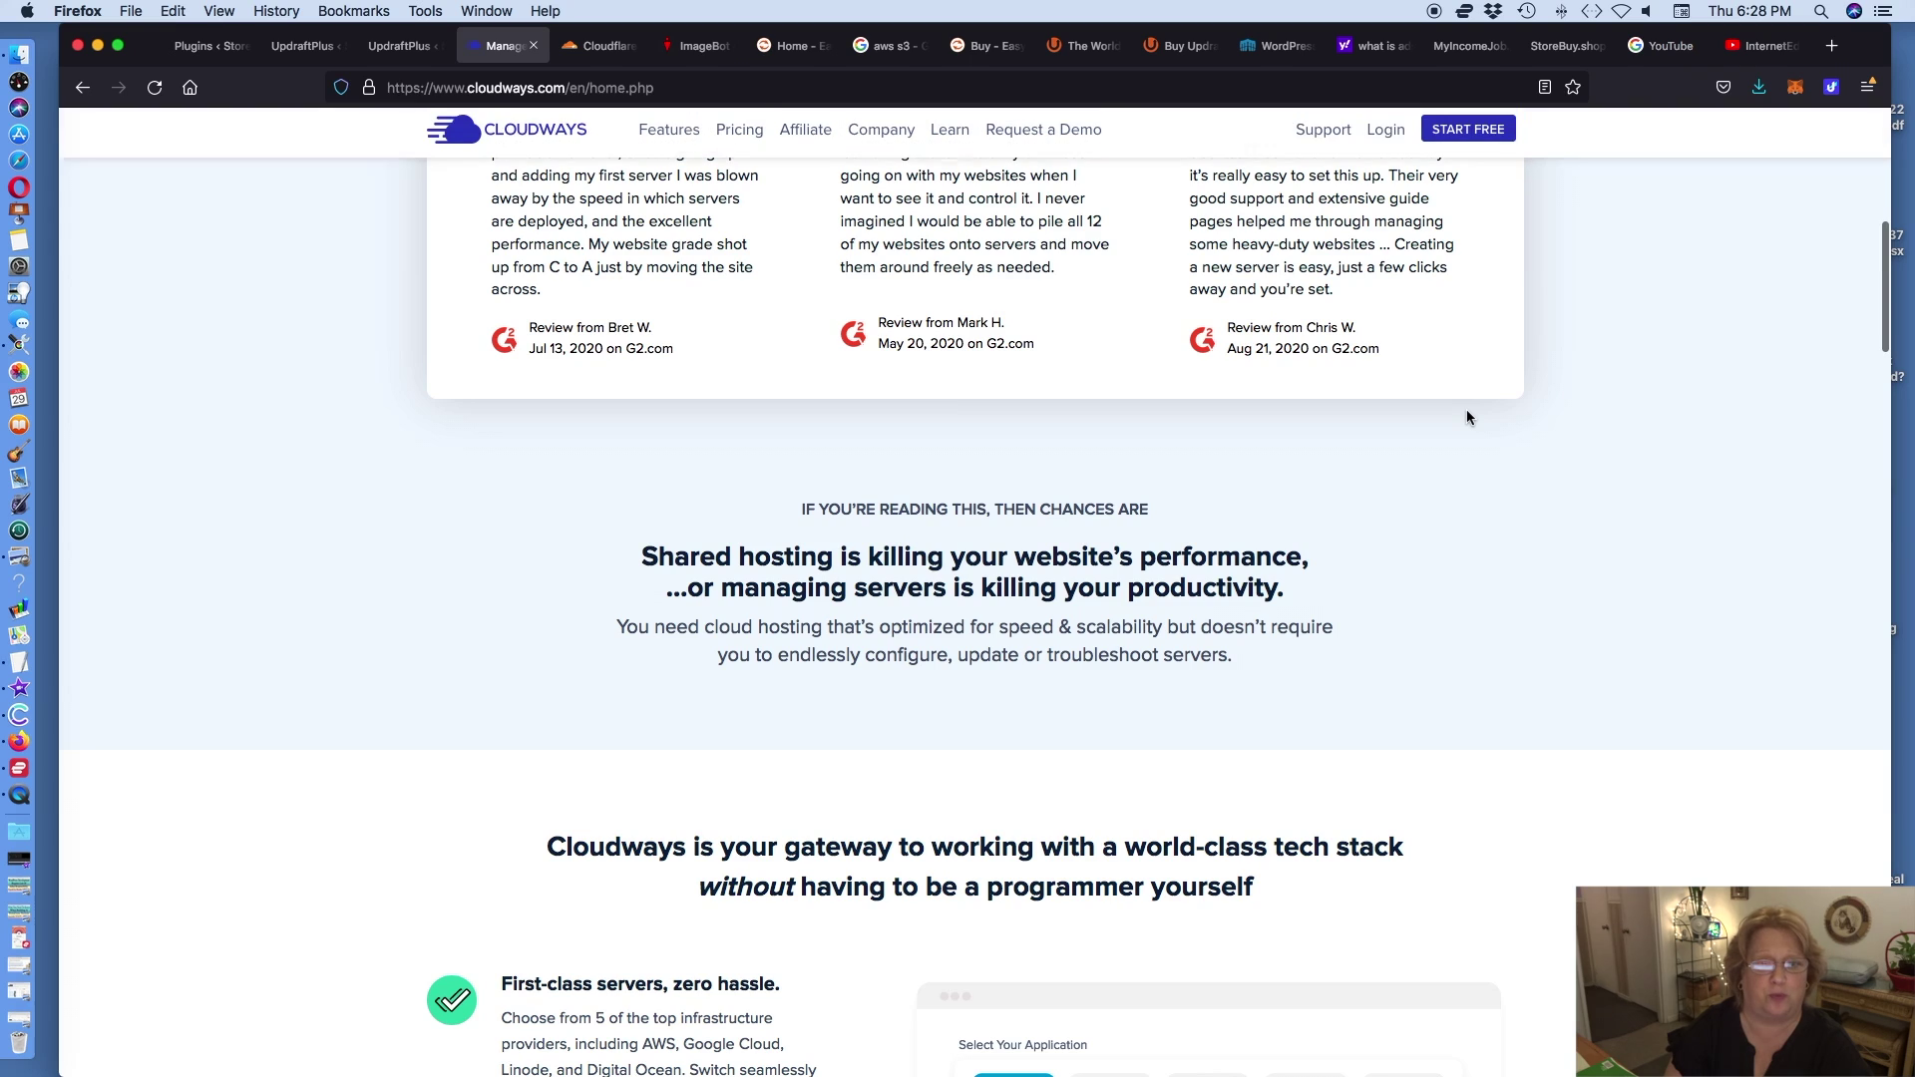
pyautogui.scroll(7, 1466, 417)
# - Revisit the Cloudflare page, the Easy Updates Manager home page and the aws s3 search results
pyautogui.click(602, 46)
pyautogui.click(798, 46)
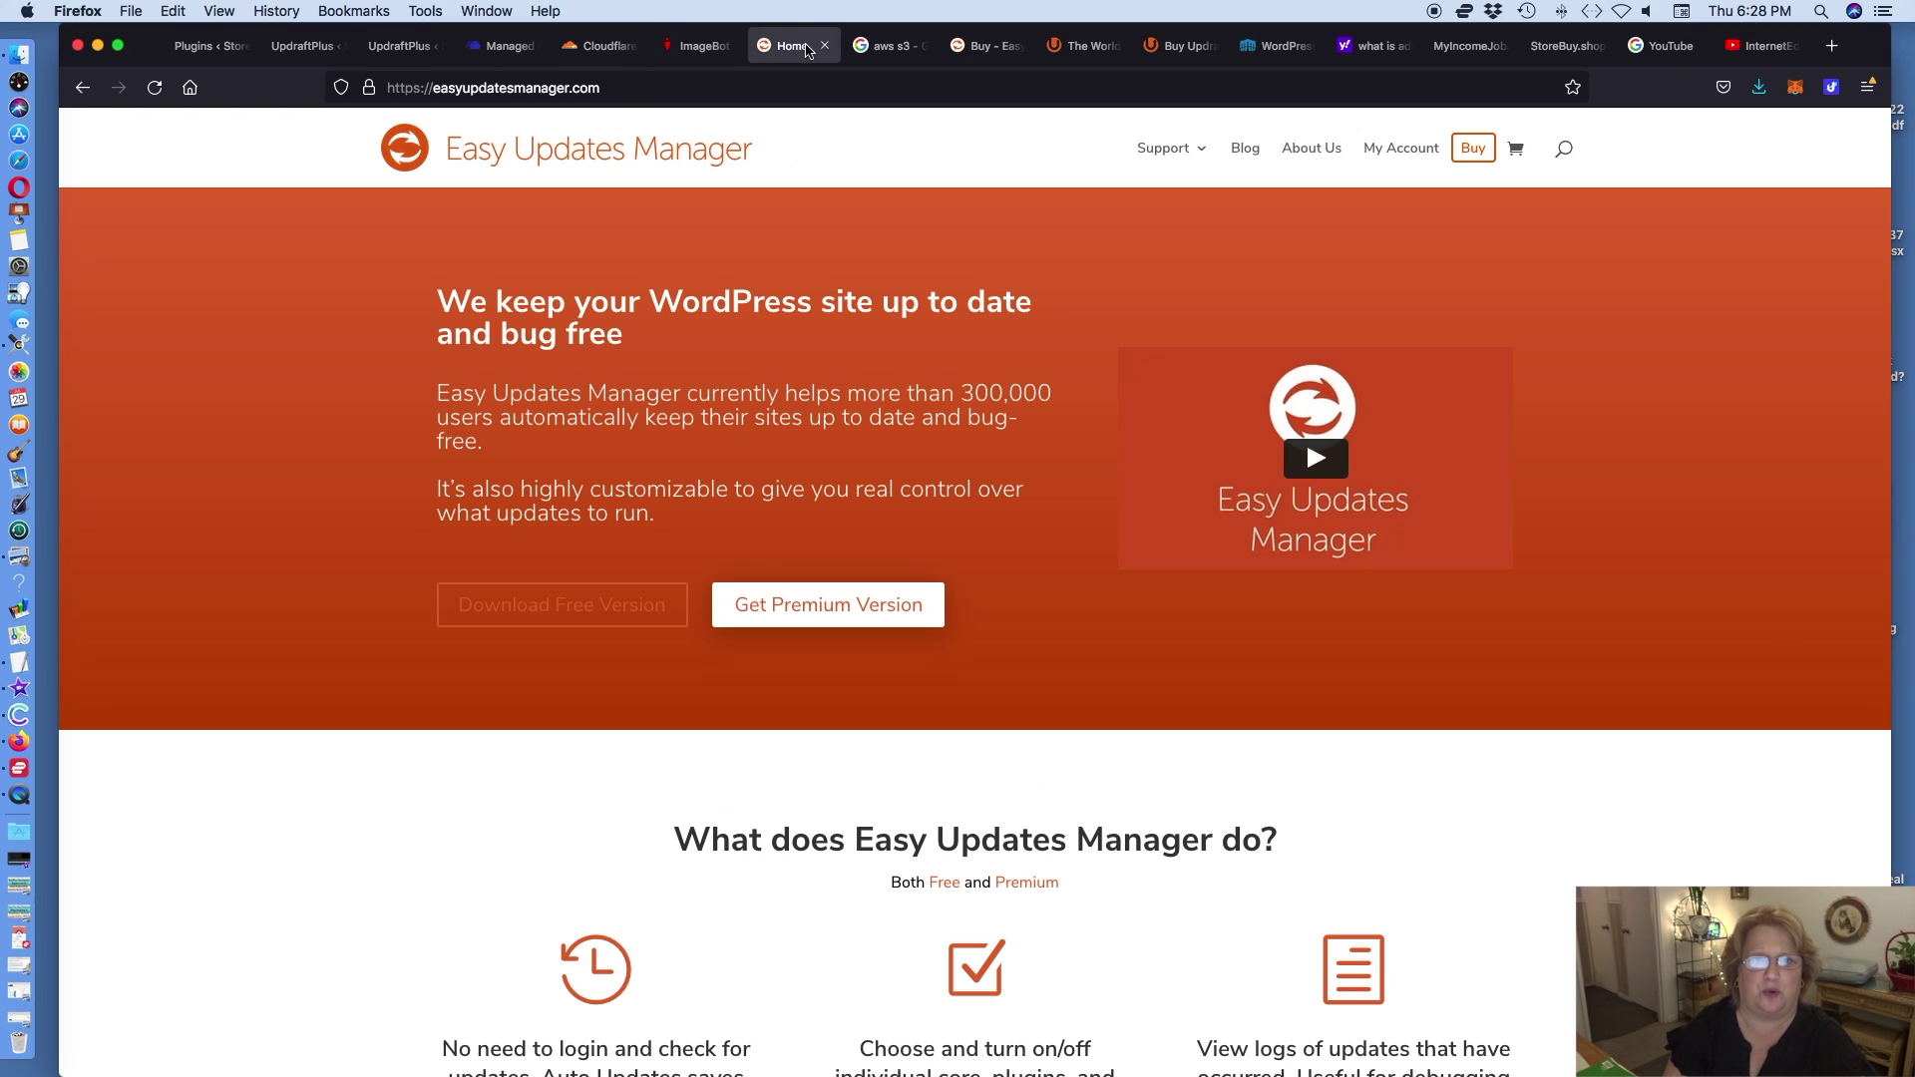
pyautogui.click(890, 46)
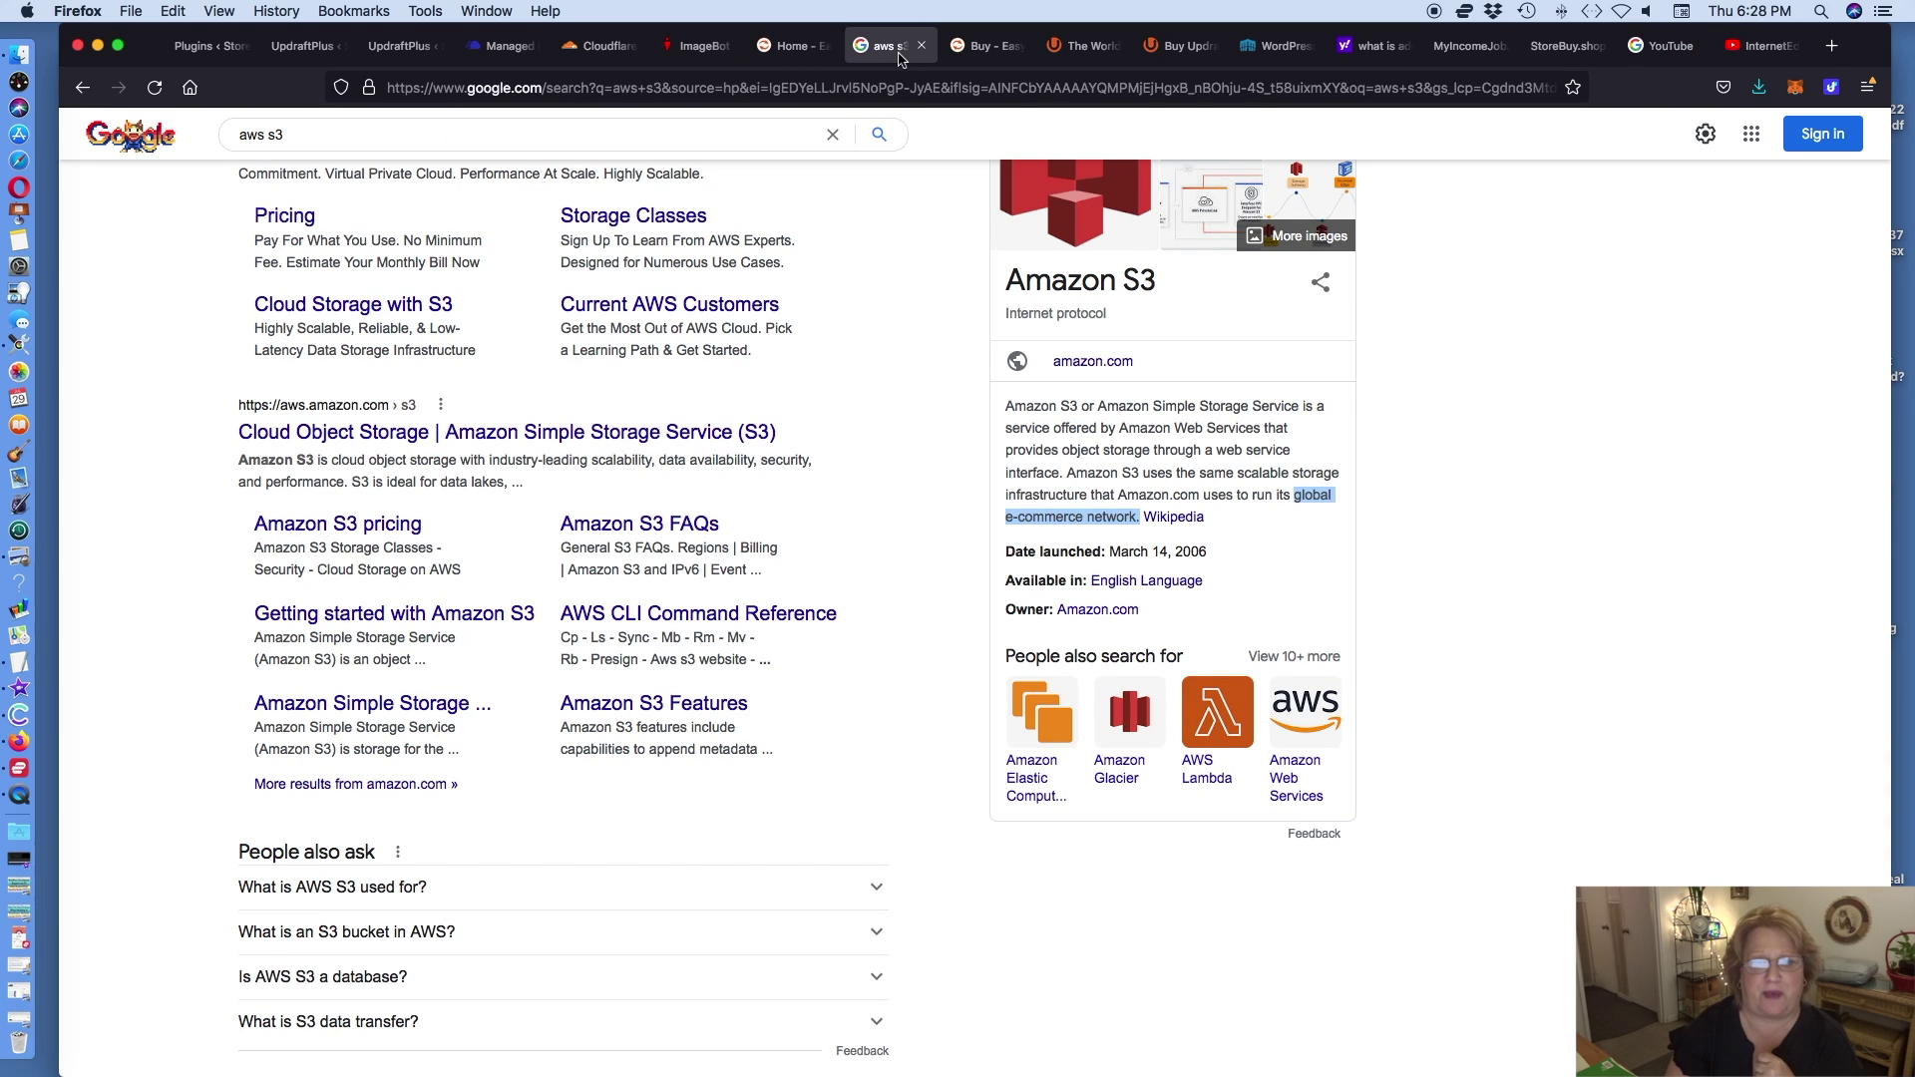
# - Examine the license options and yearly prices for Easy Updates Manager Premium
pyautogui.click(986, 46)
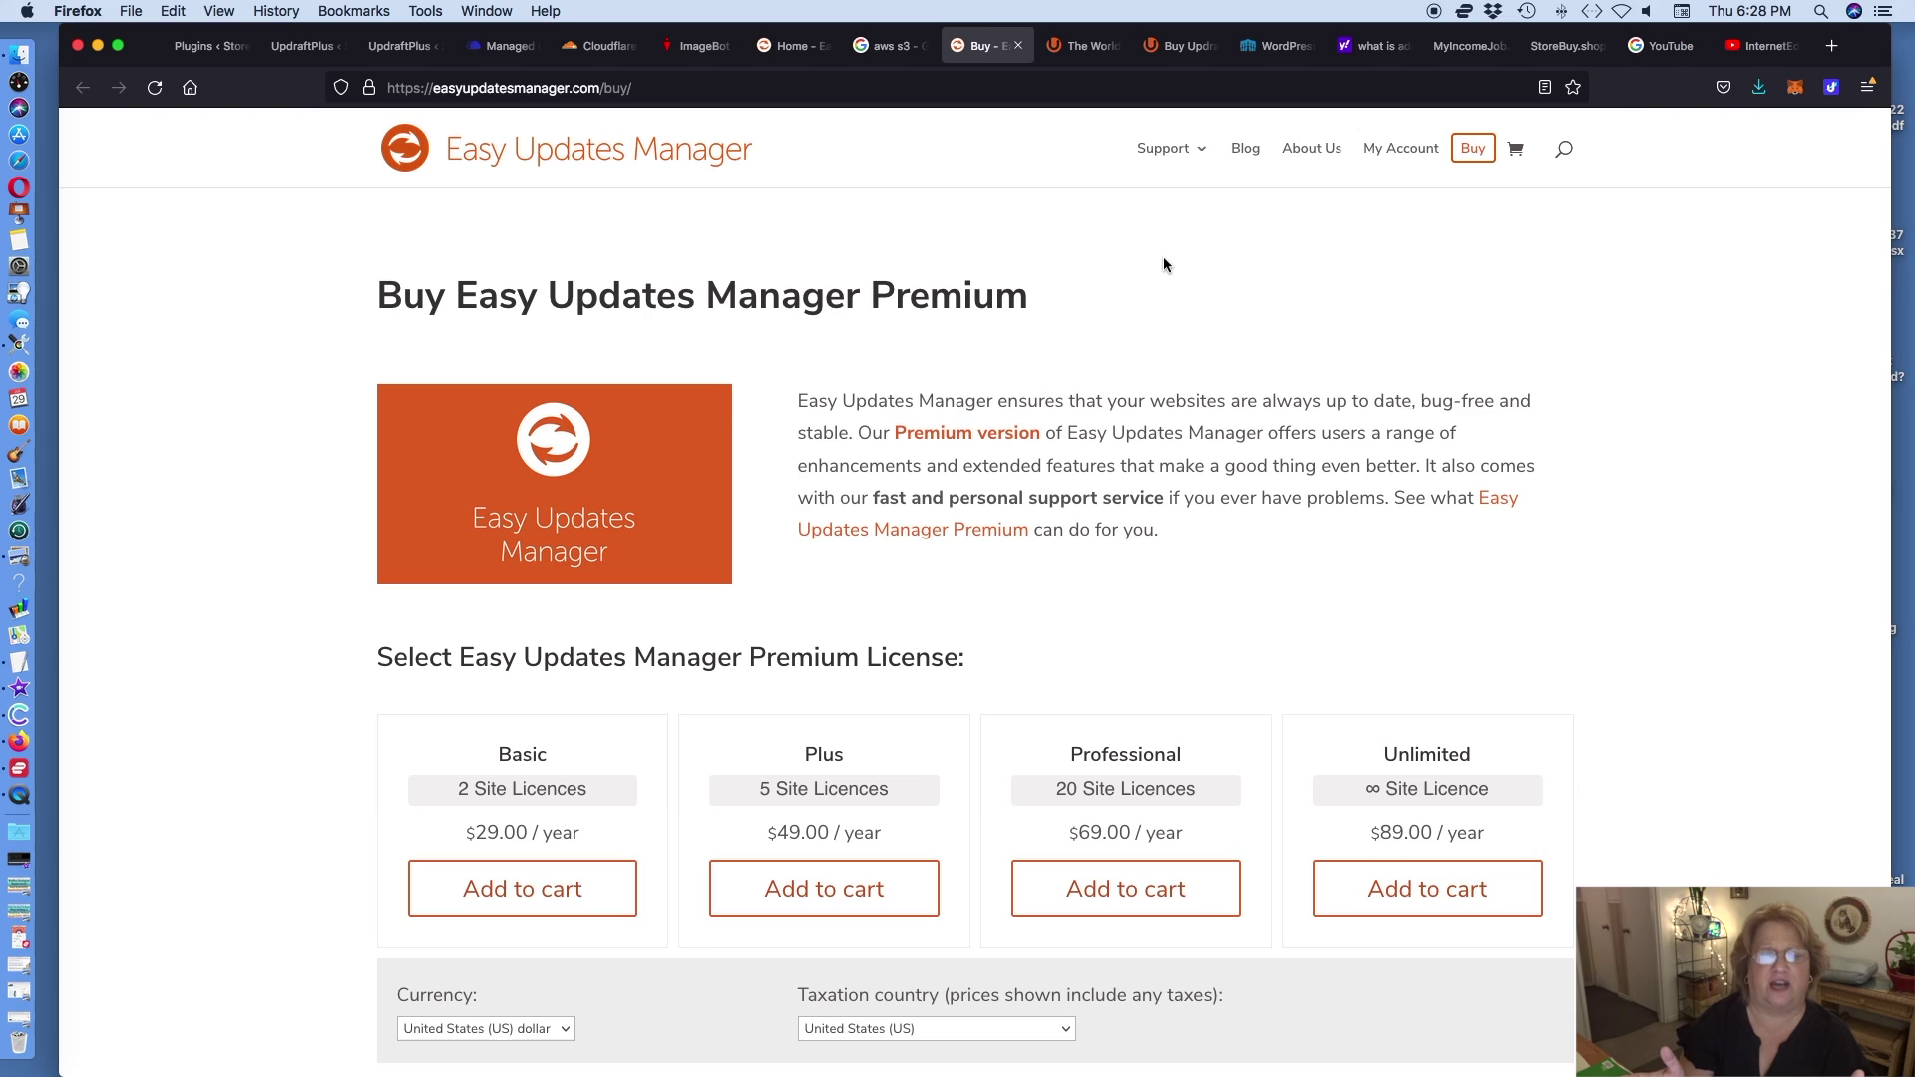
pyautogui.scroll(-5, 1616, 505)
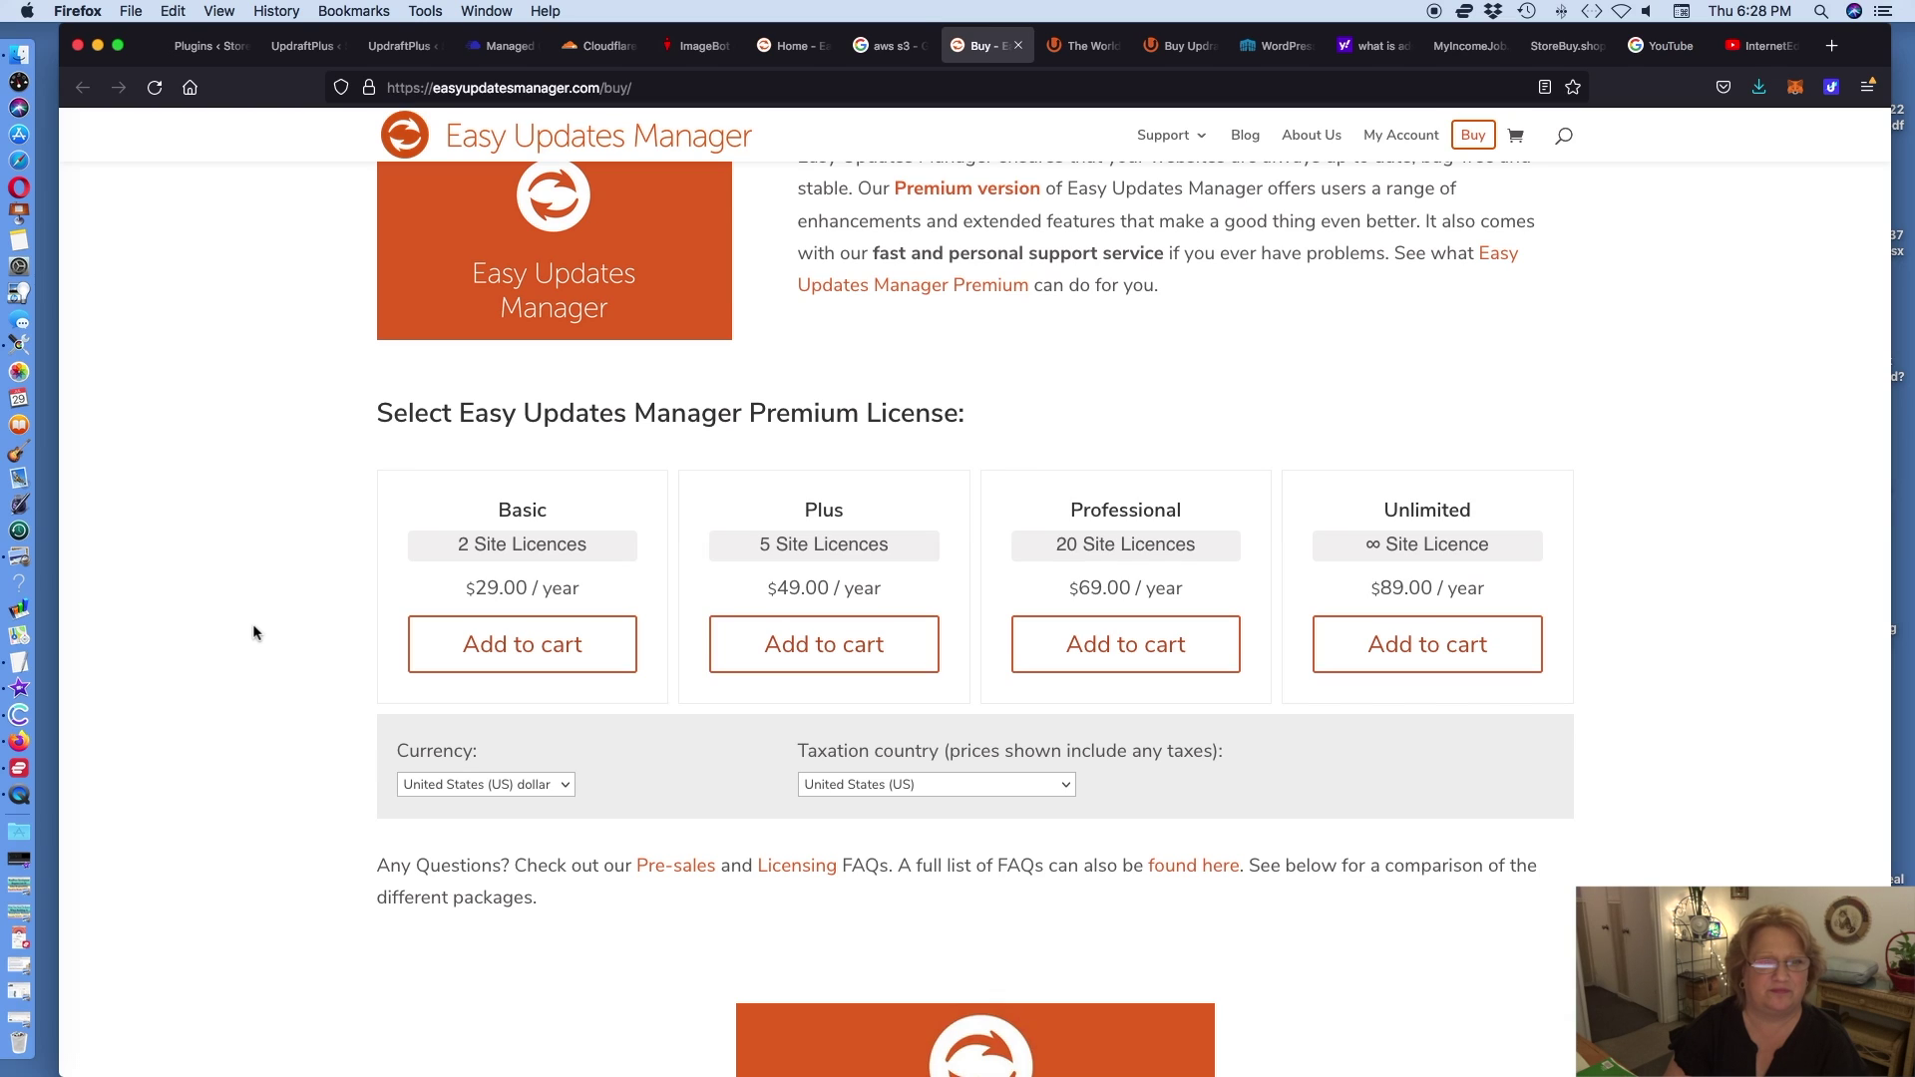
pyautogui.scroll(1, 638, 479)
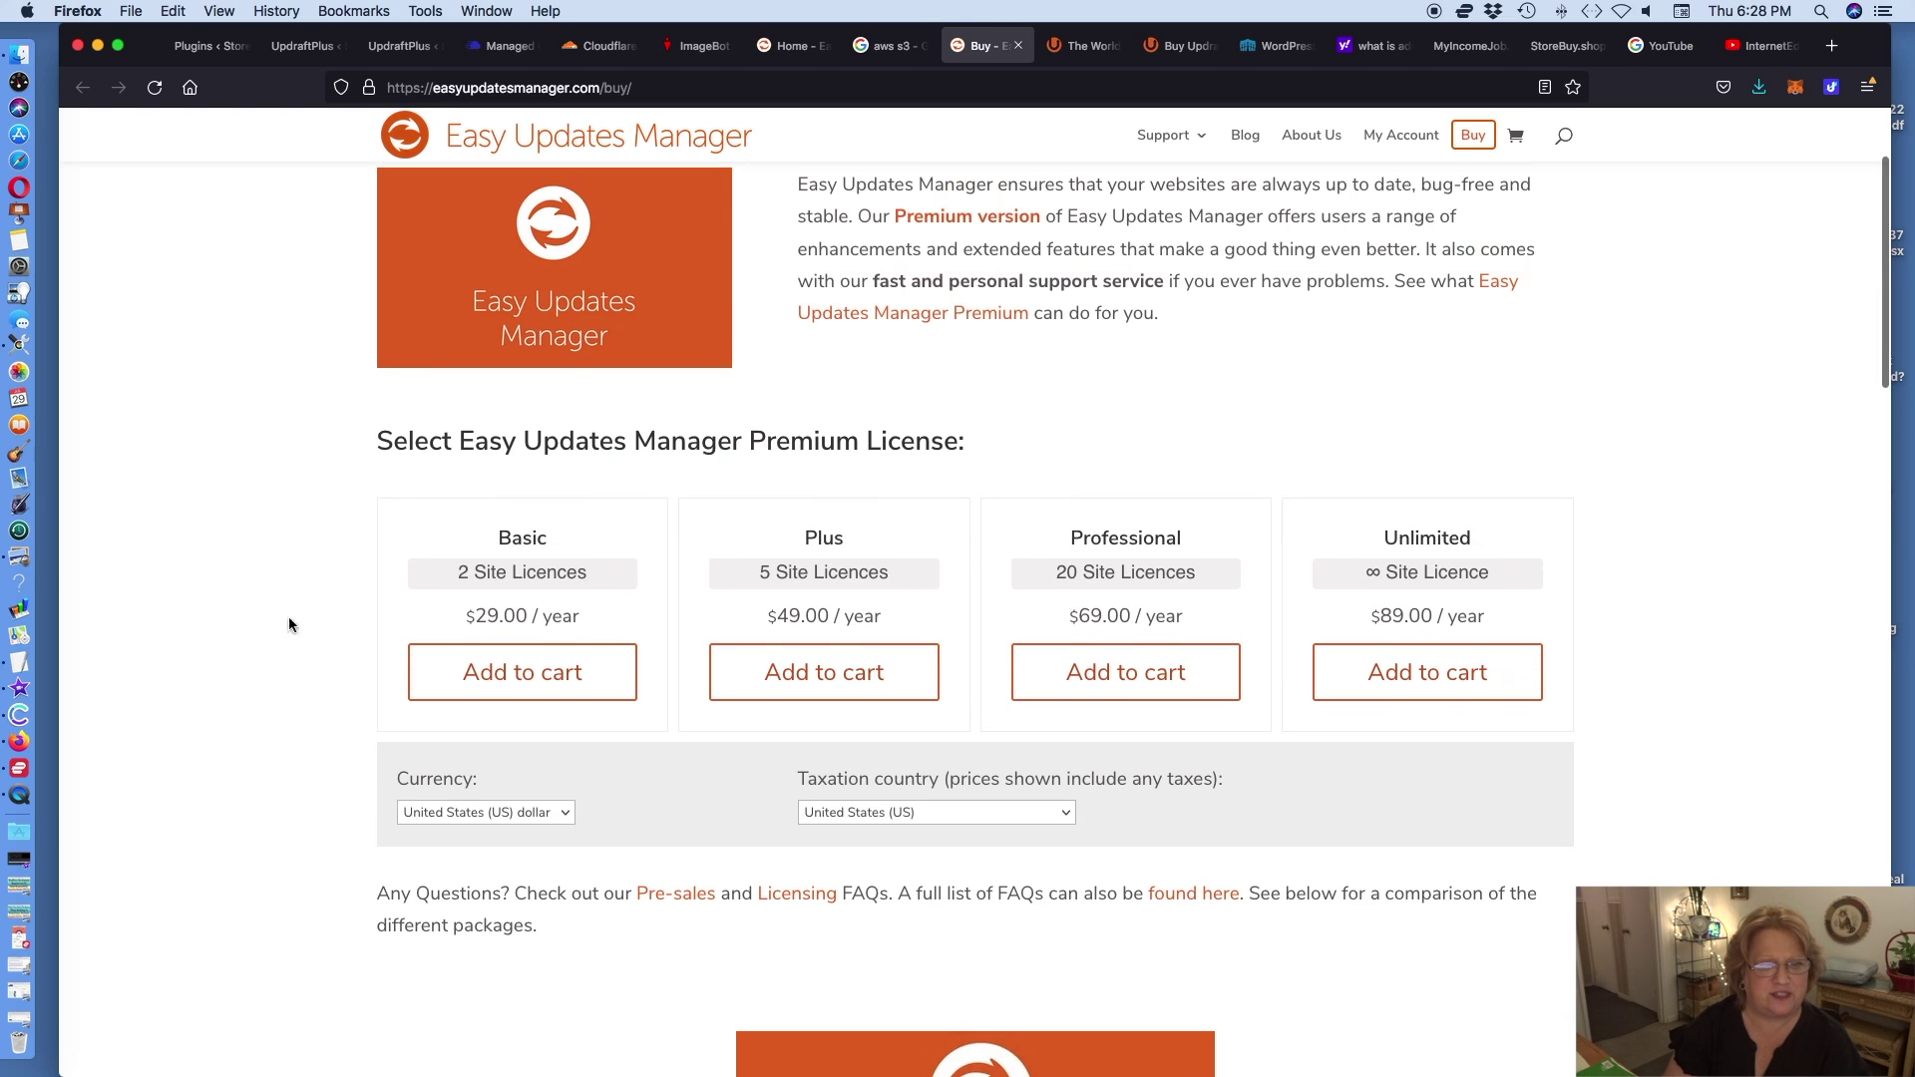
# - View the UpdraftPlus website's home page describing the backup, restore and clone plugin
pyautogui.click(1085, 46)
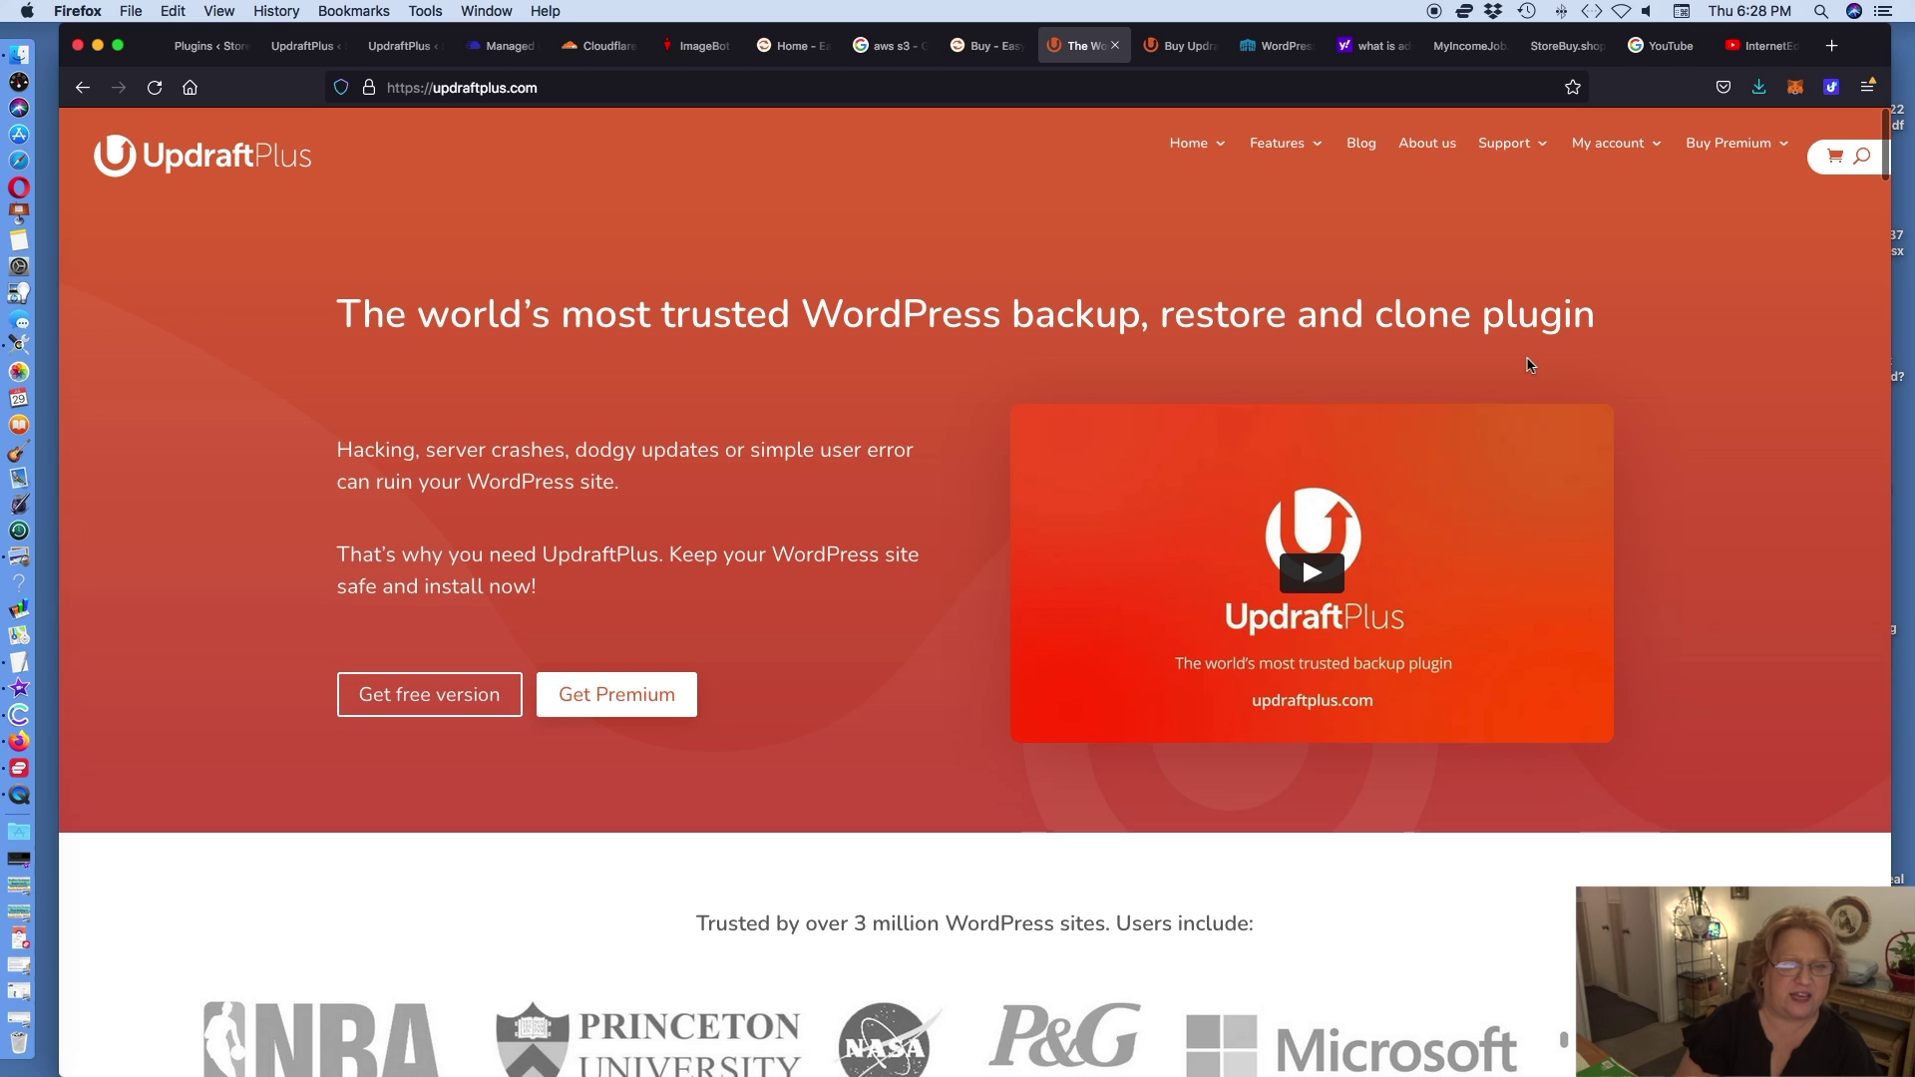
pyautogui.scroll(-1, 1466, 340)
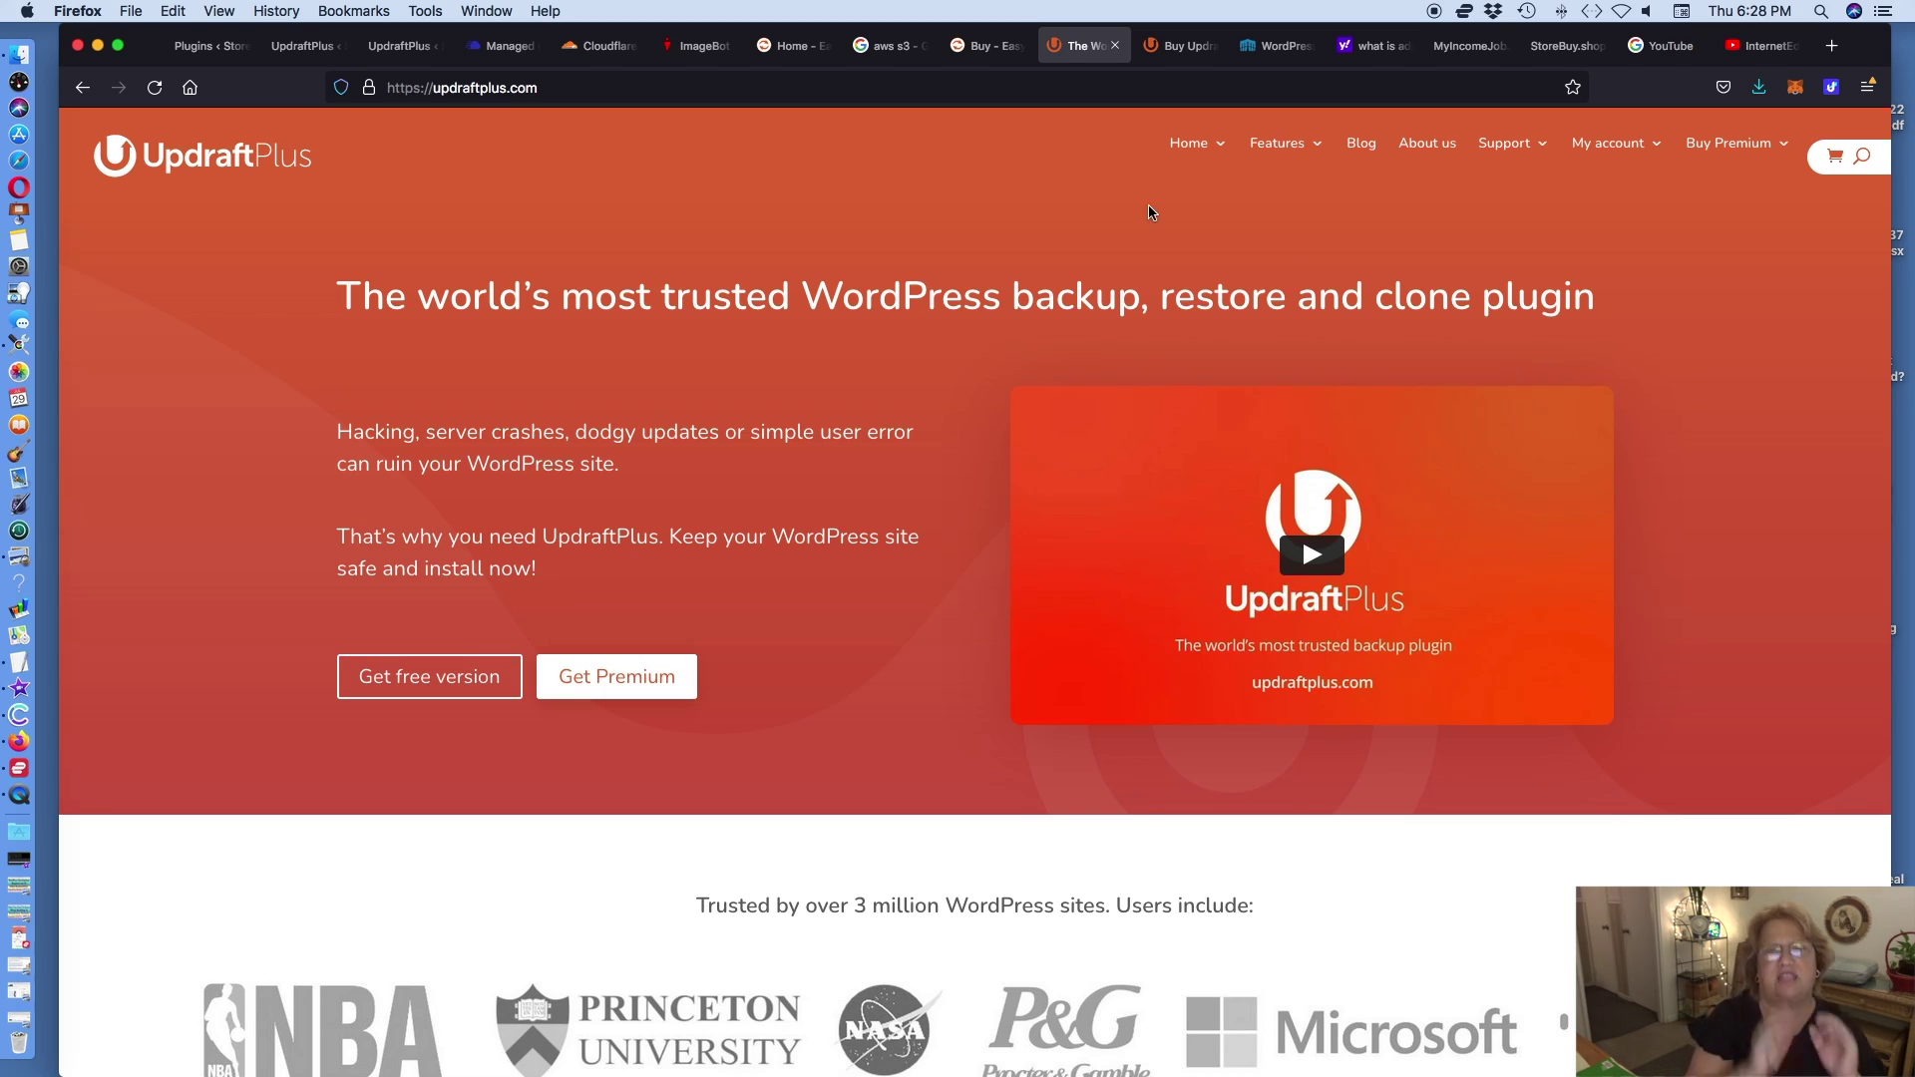
# - View the UpdraftPremium license options and prices, followed by the Wordfence home page
pyautogui.click(1187, 47)
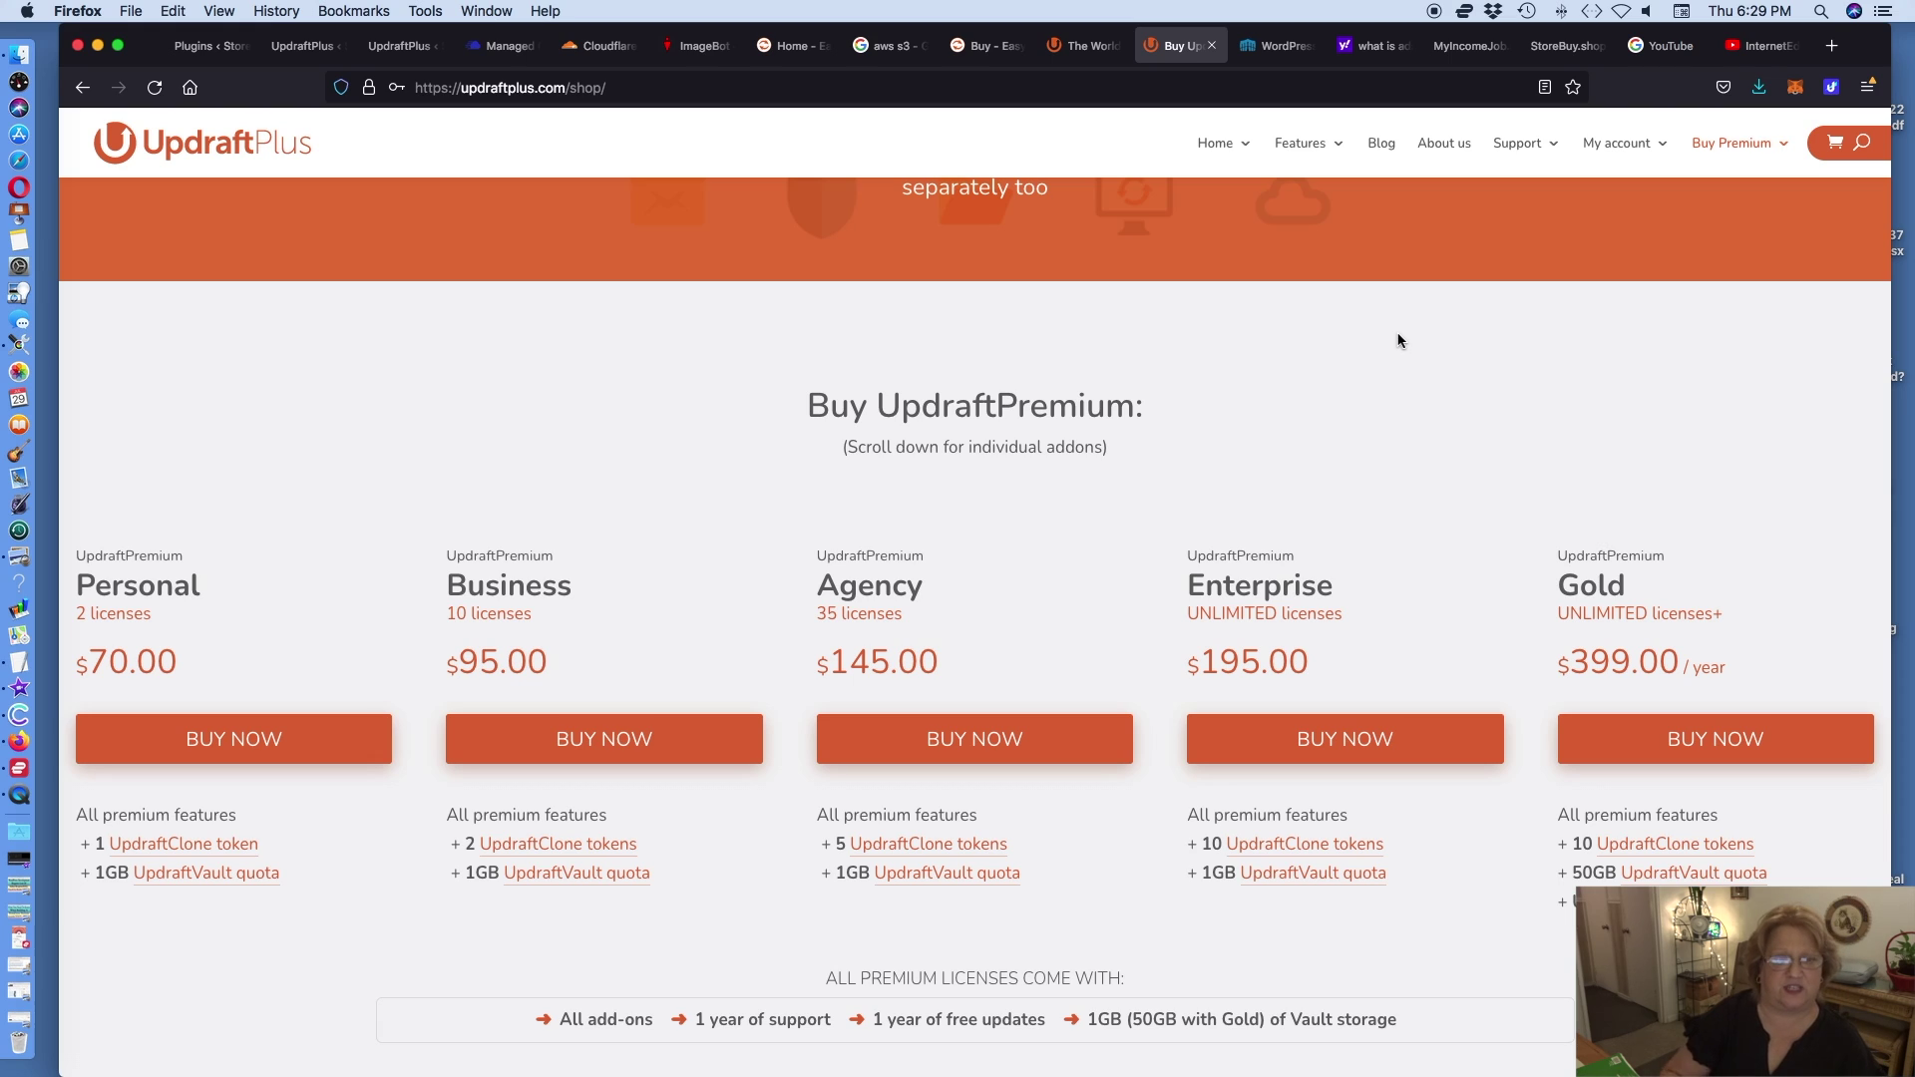
pyautogui.click(1279, 46)
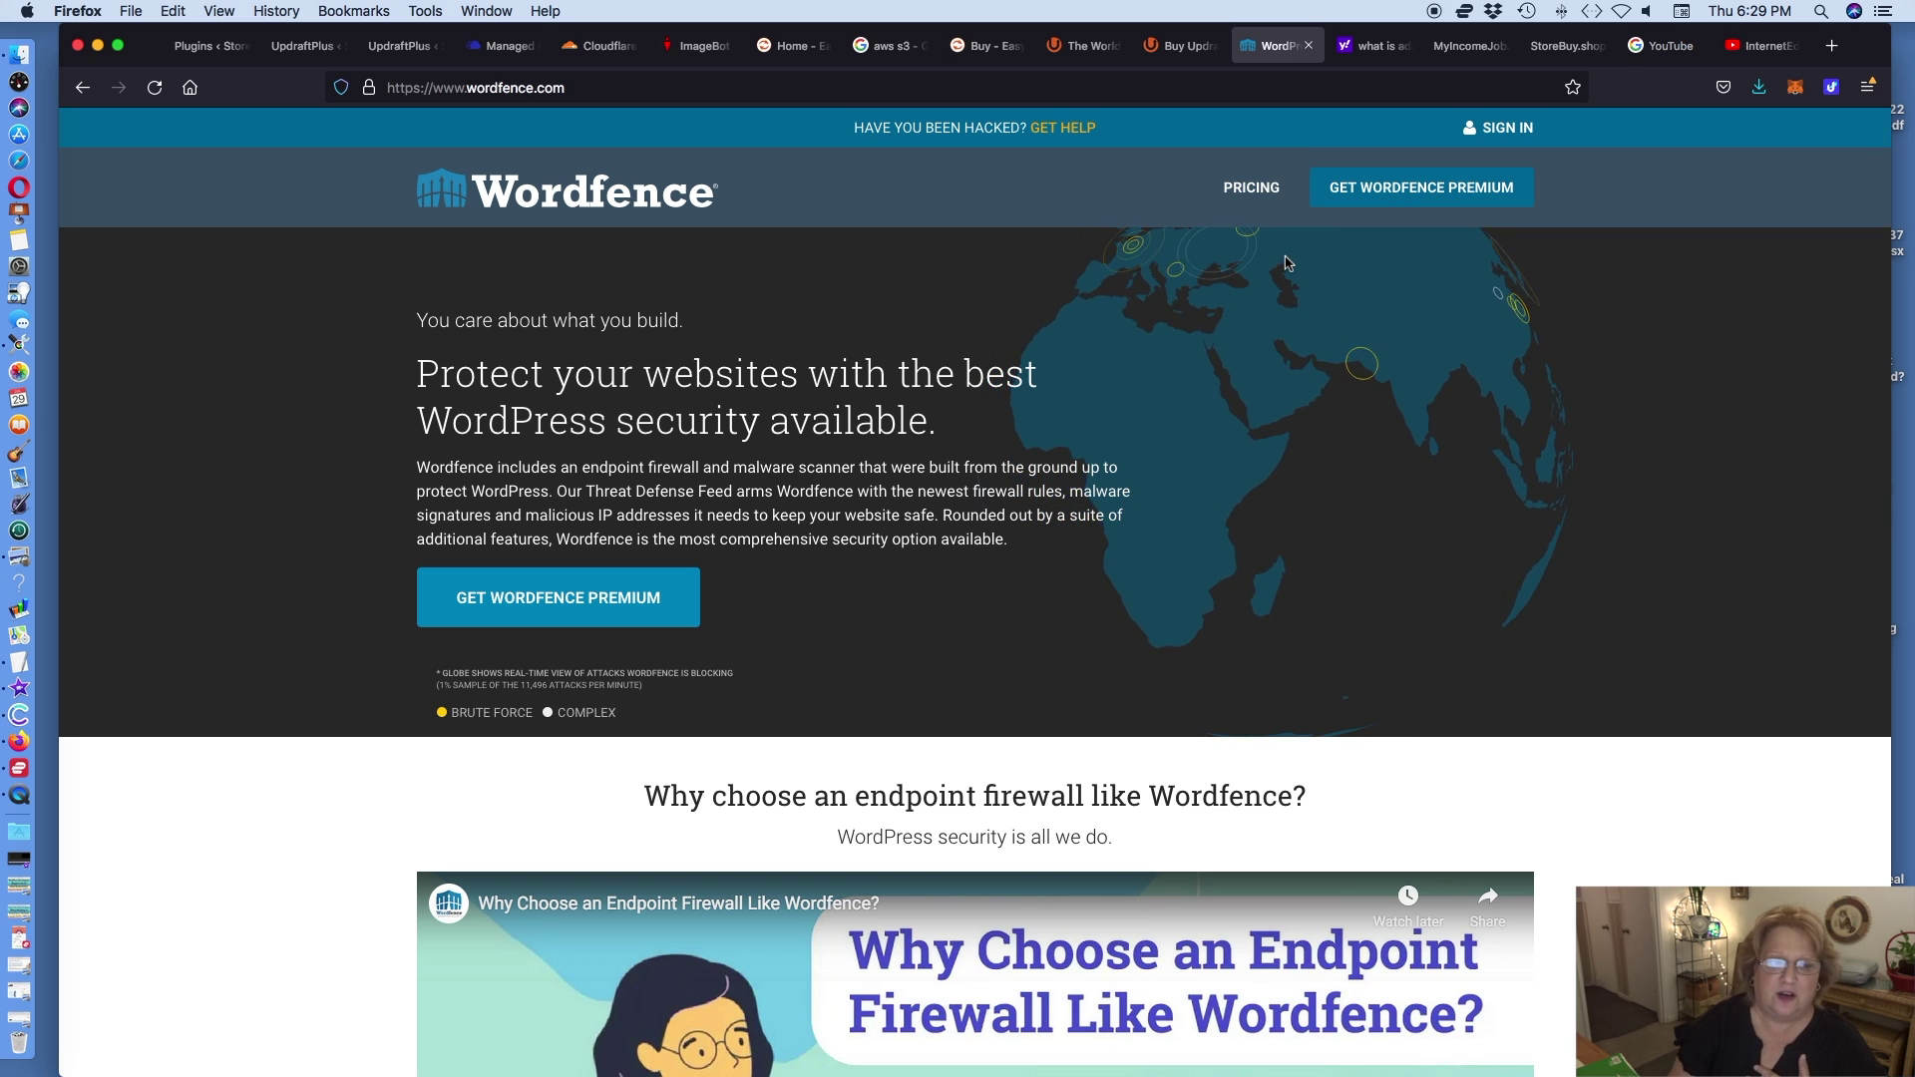
# - Highlight the Wordfence Security entry among the site's installed plugins and return to the Wordfence home page
pyautogui.click(205, 47)
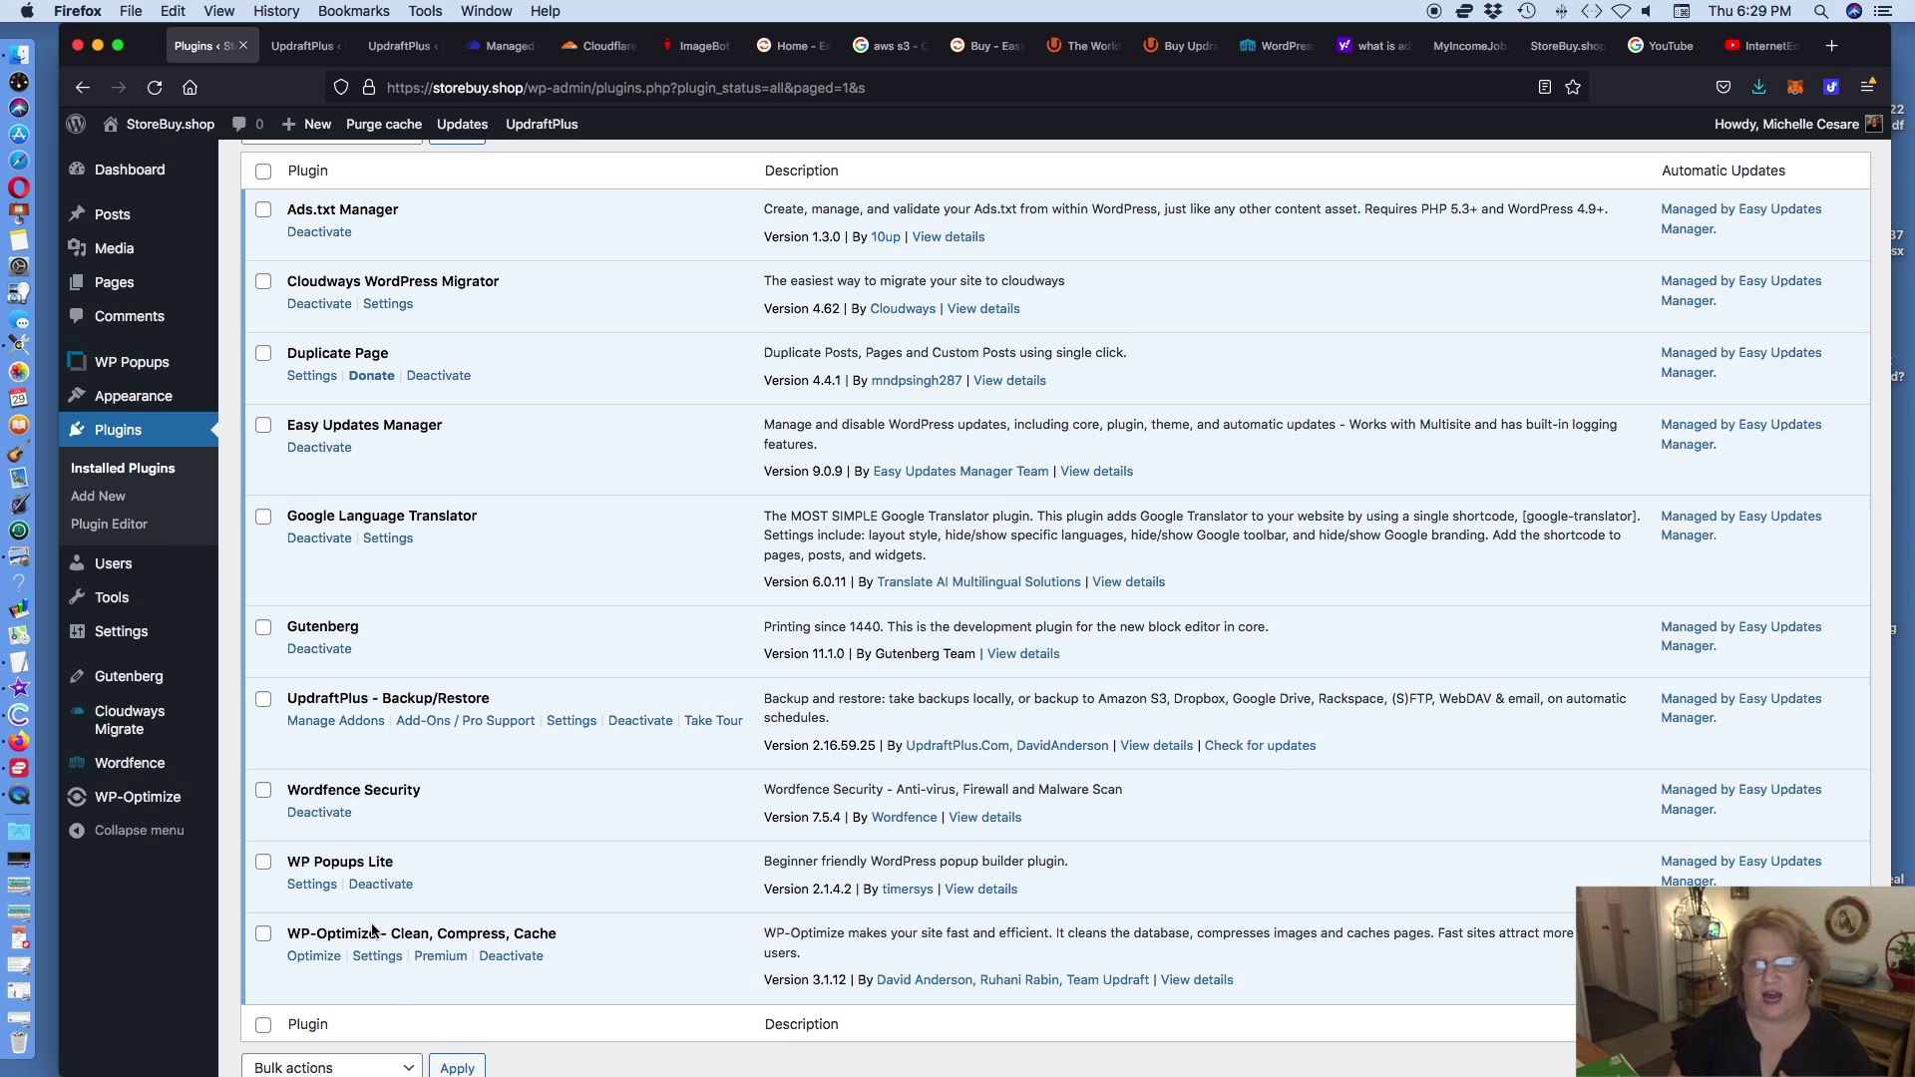
pyautogui.moveTo(446, 795); pyautogui.dragTo(288, 791)
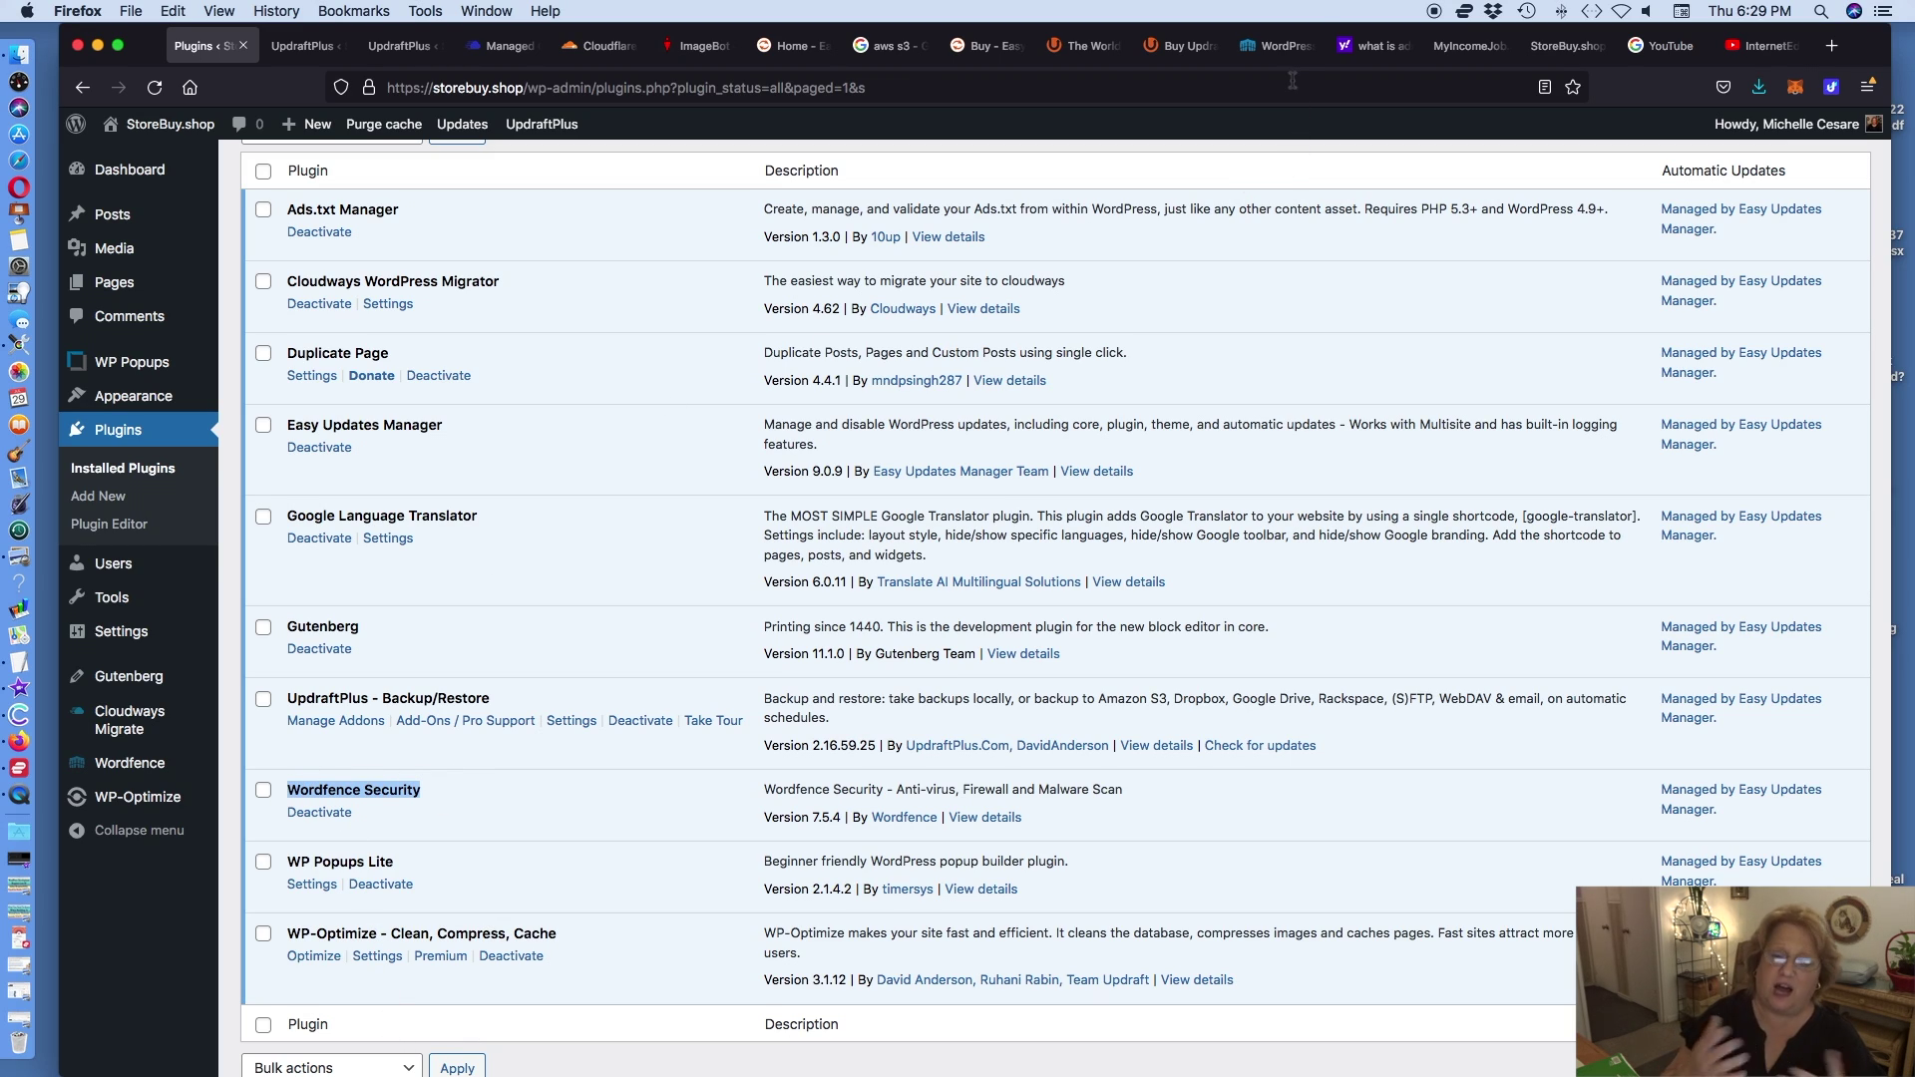
pyautogui.click(1280, 46)
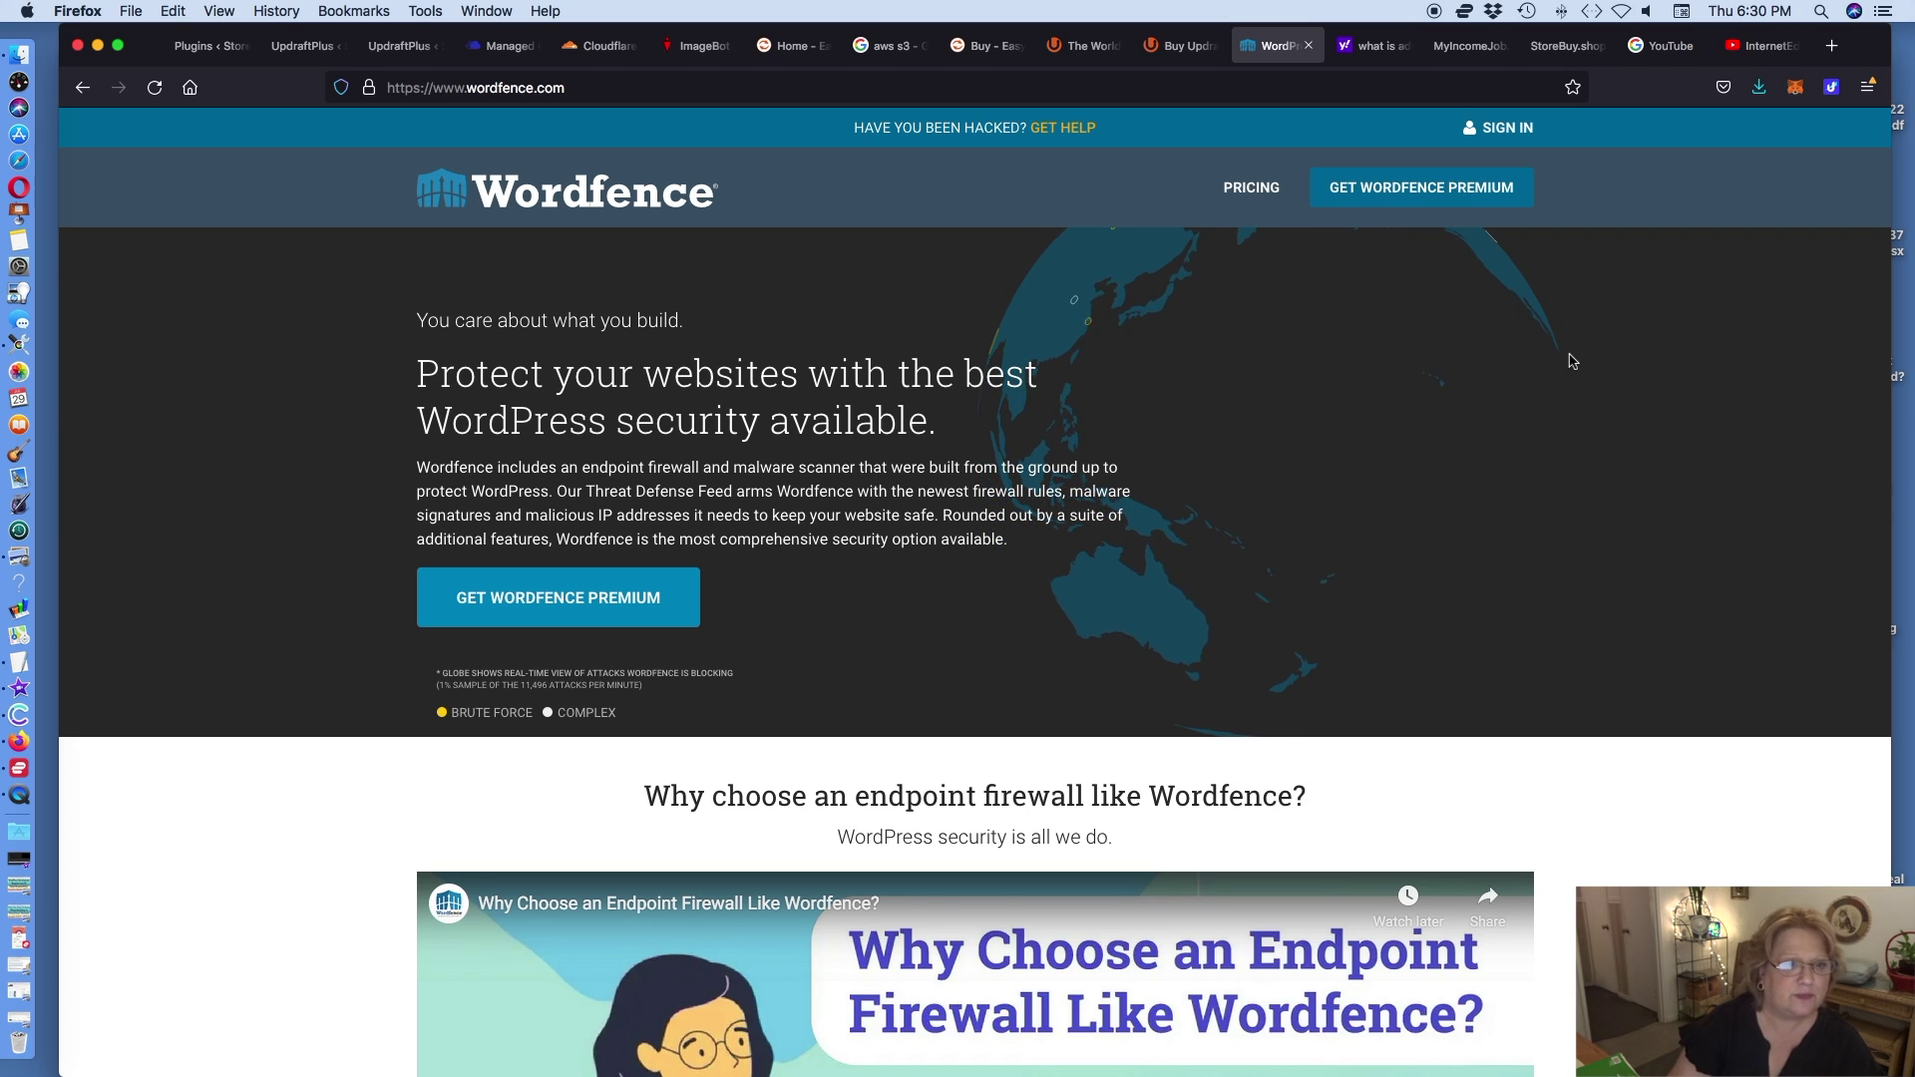
# - Read the Yahoo search results explaining what an ads.txt file is
pyautogui.click(1382, 46)
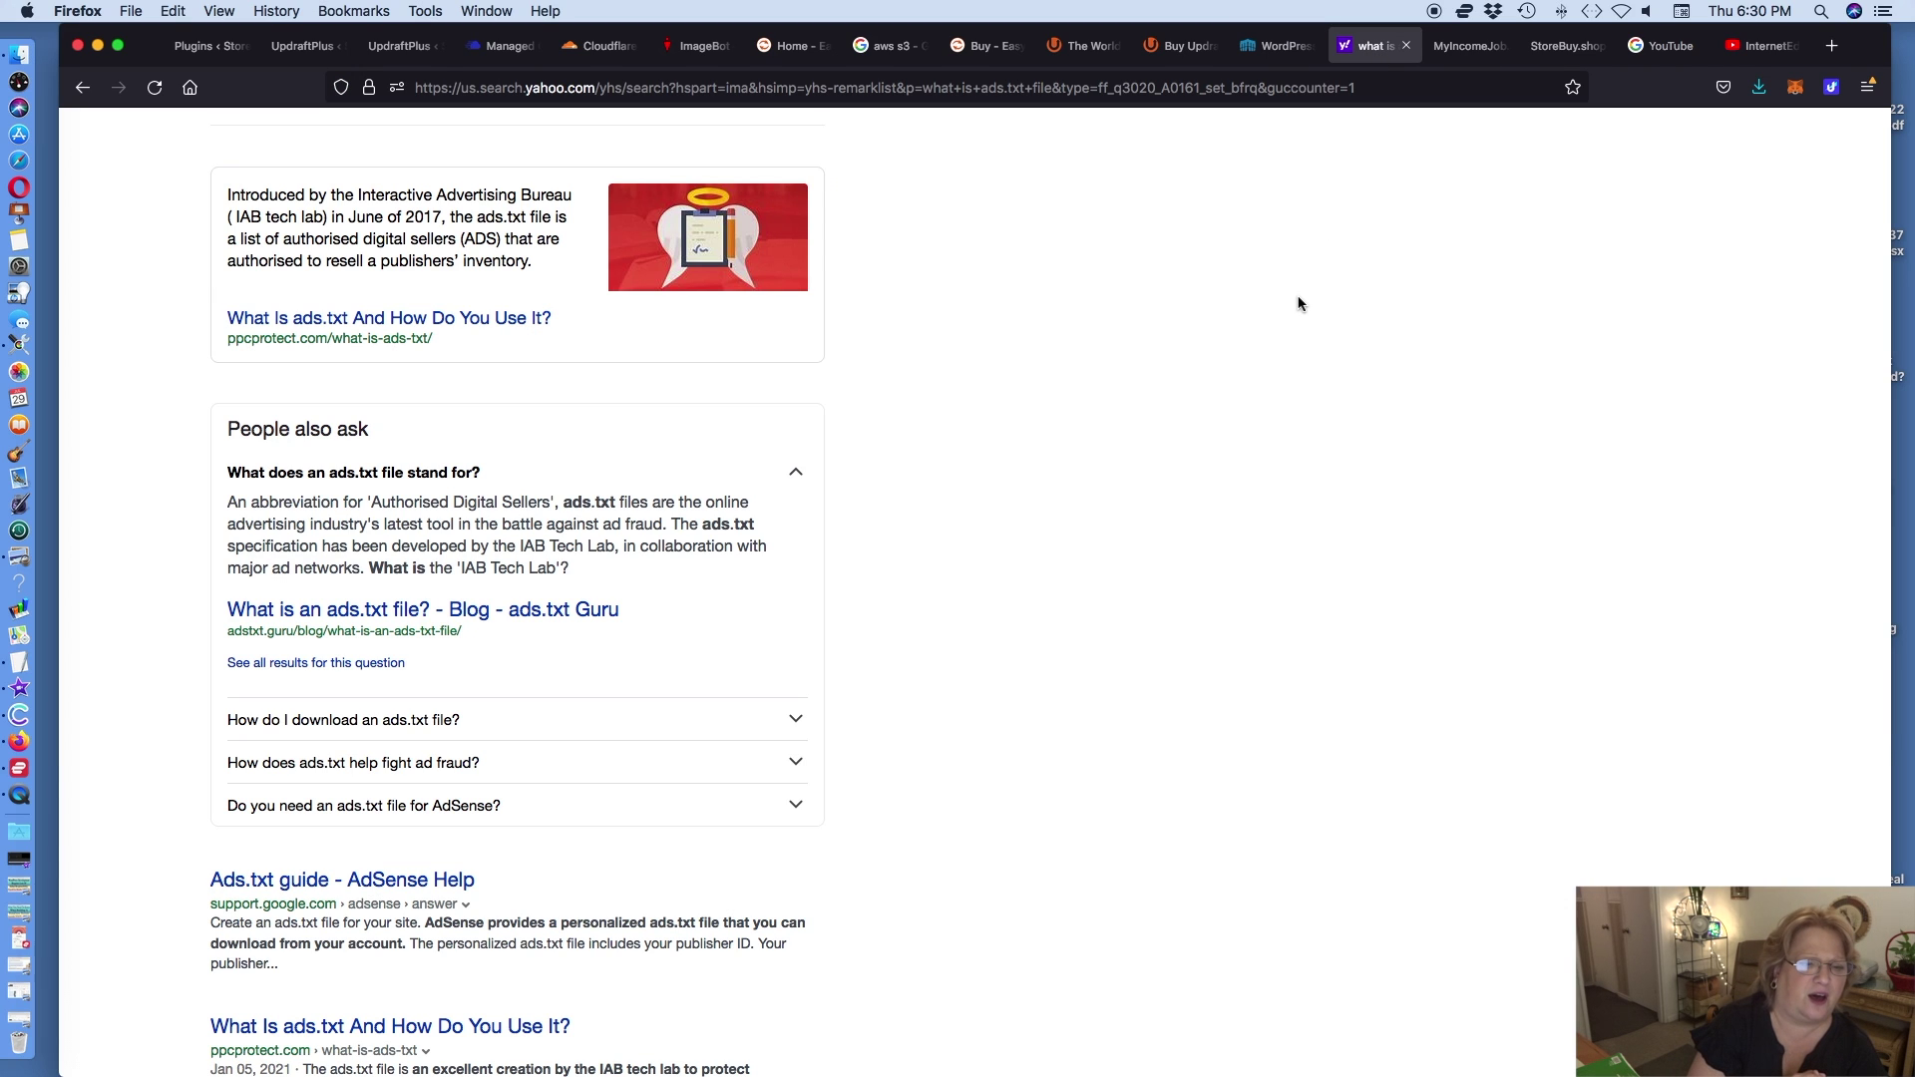
pyautogui.scroll(2, 1298, 303)
pyautogui.scroll(-1, 1298, 304)
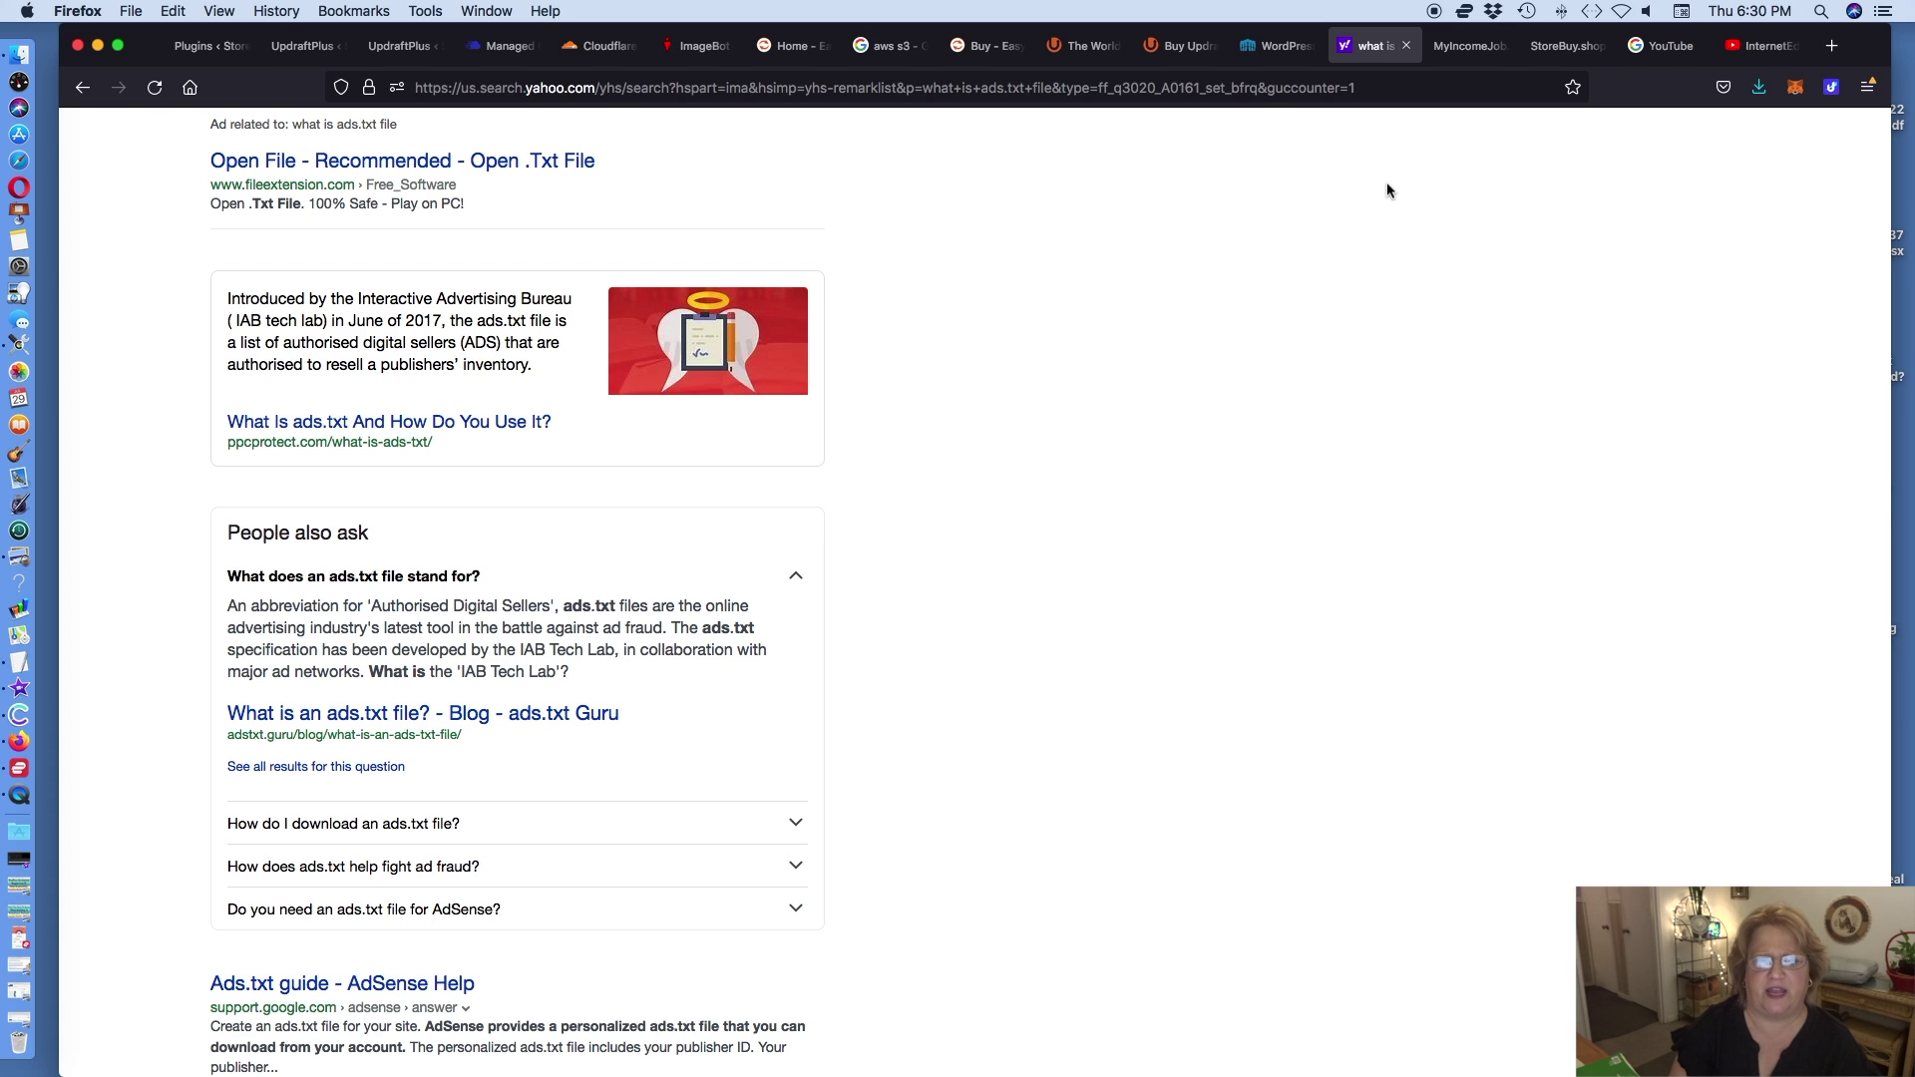
# - View the MyIncomeJob.com and StoreBuy.shop home pages, dismissing the GetUpSide cashback popup on StoreBuy.shop
pyautogui.click(1470, 47)
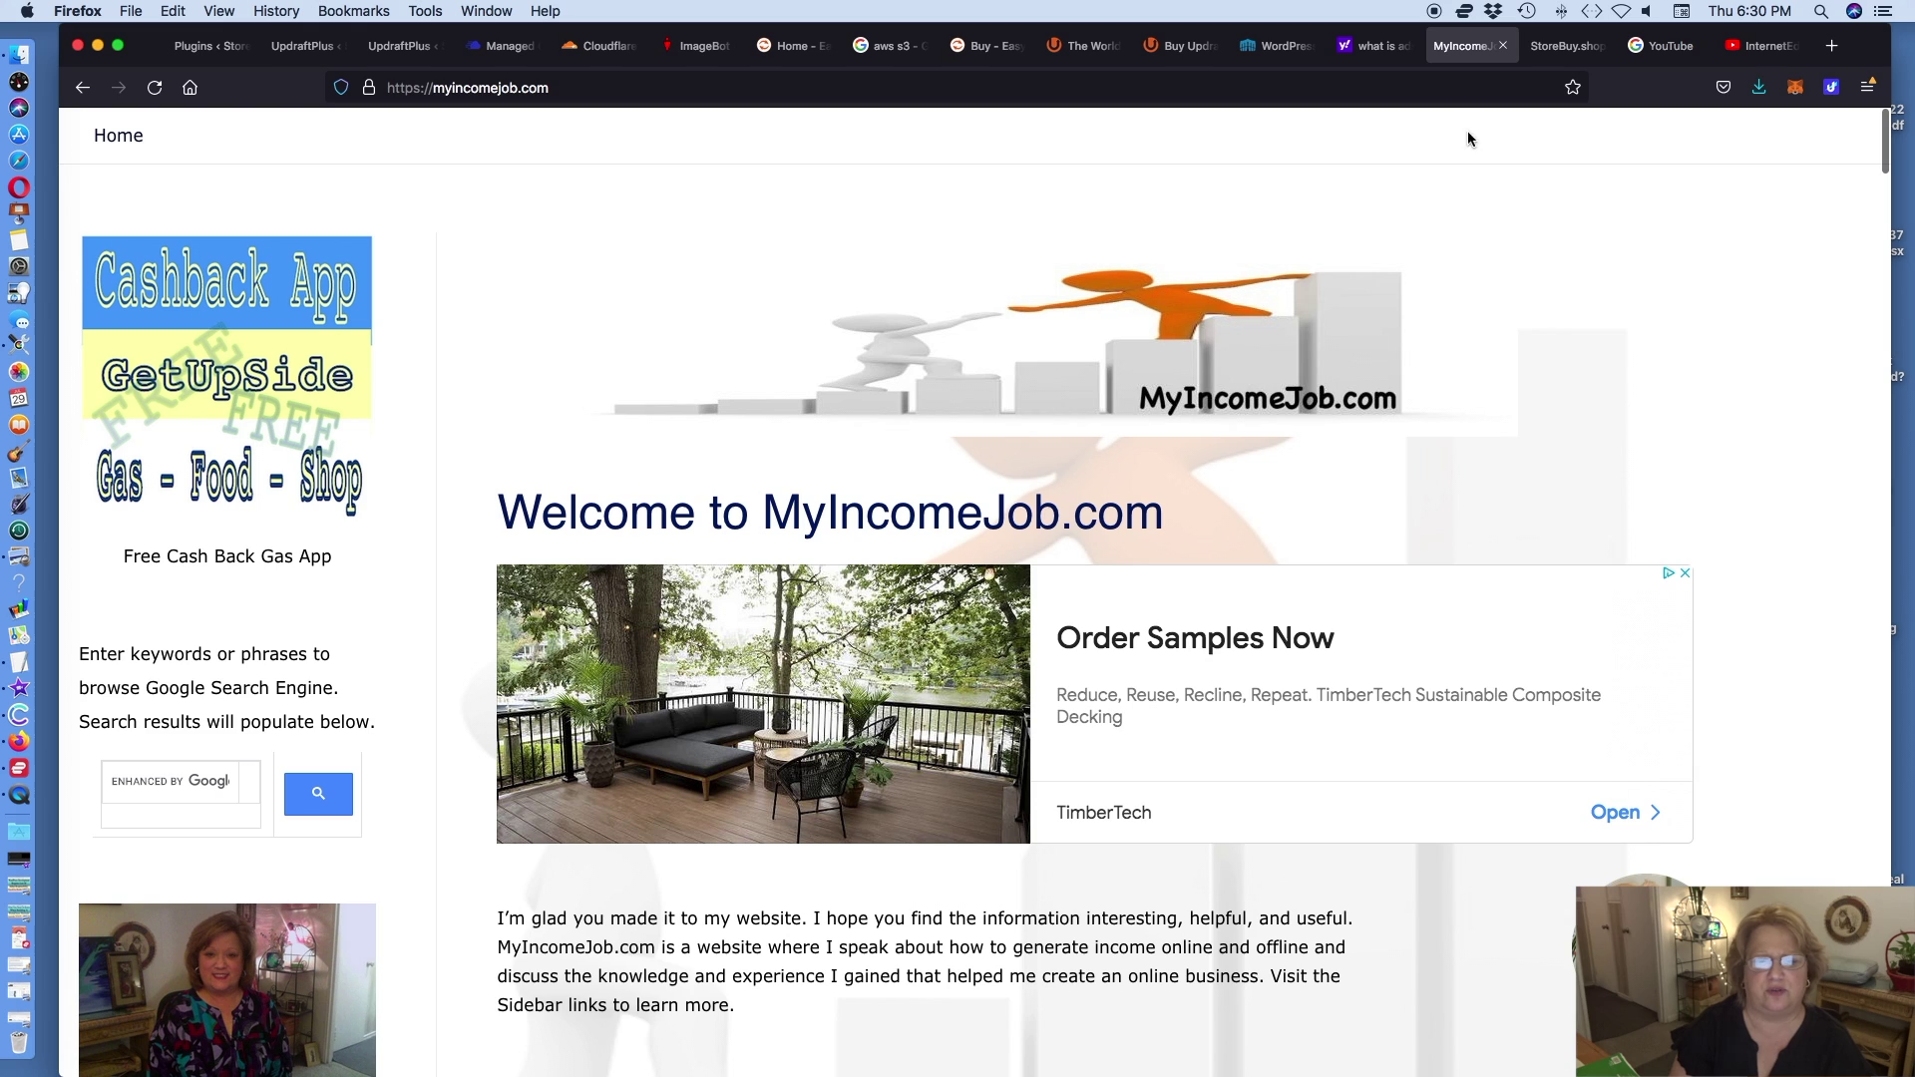
pyautogui.click(1562, 45)
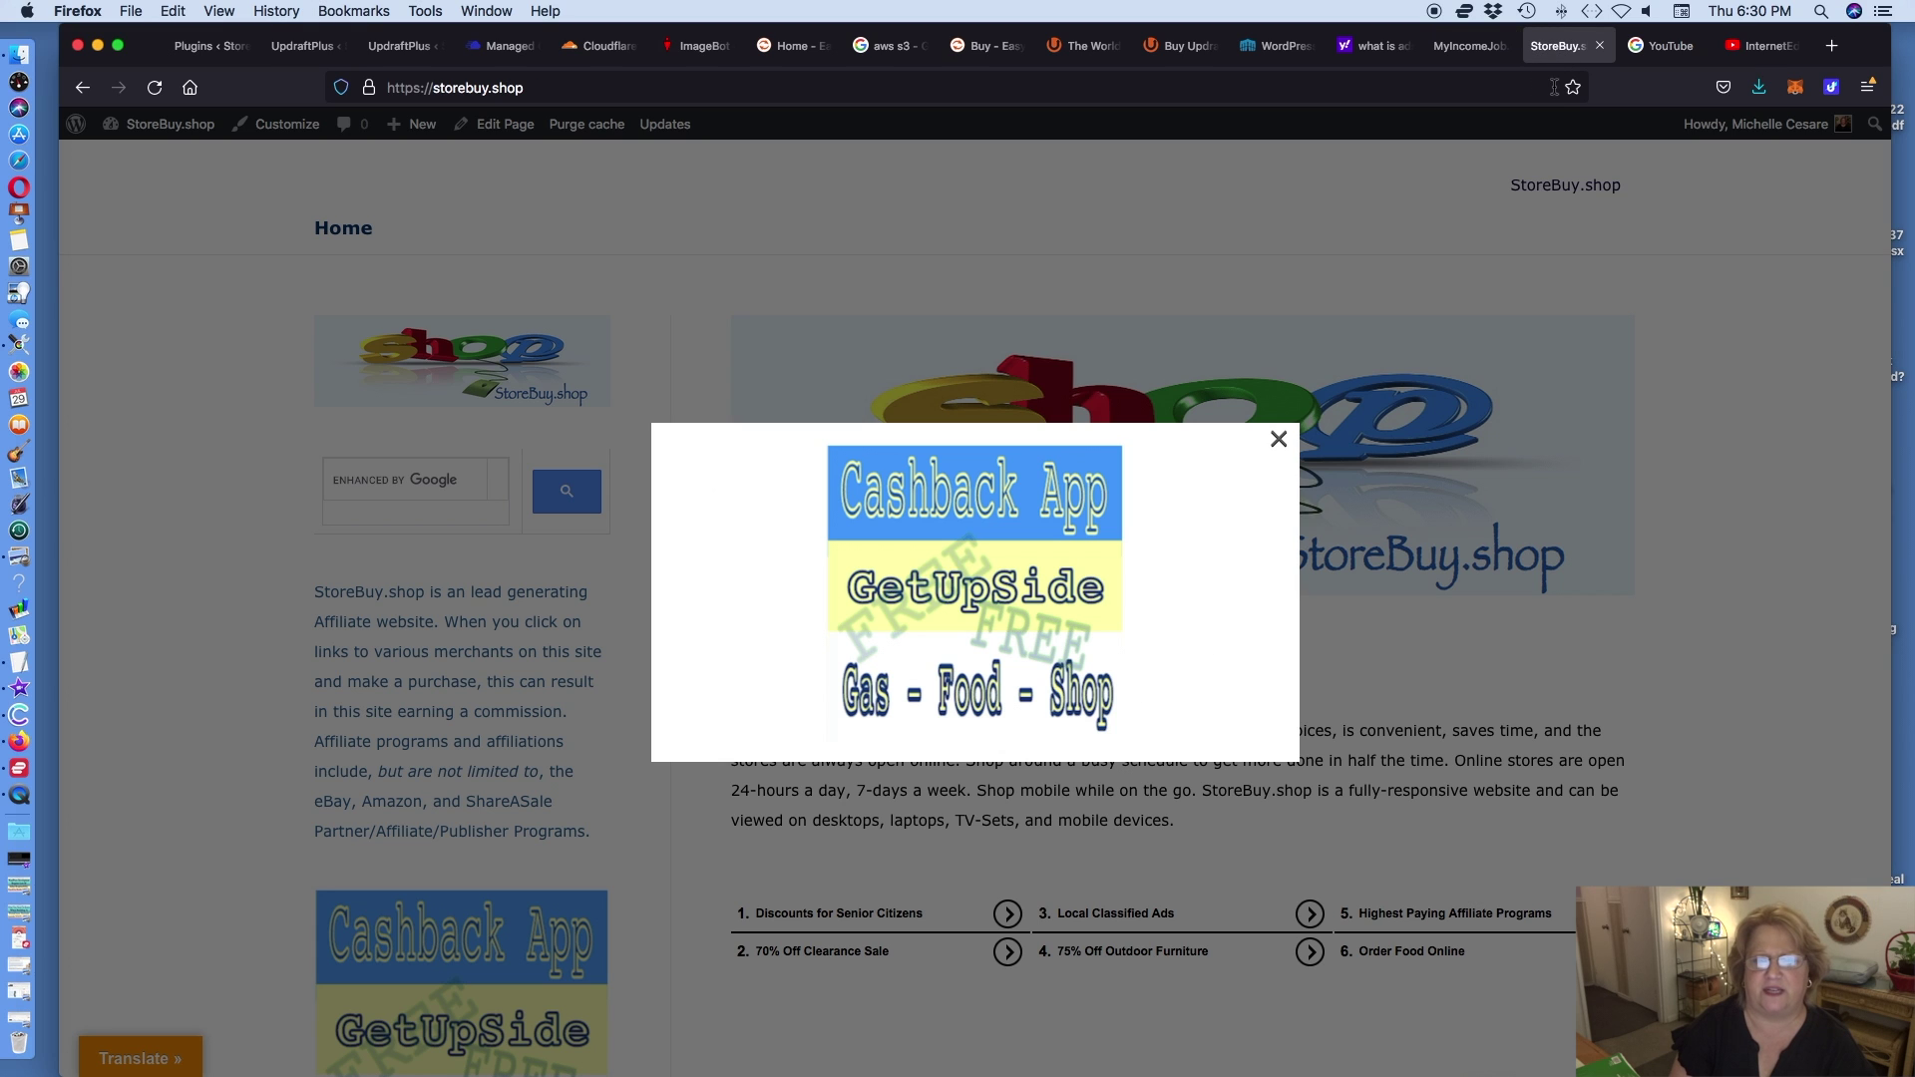
pyautogui.click(1277, 439)
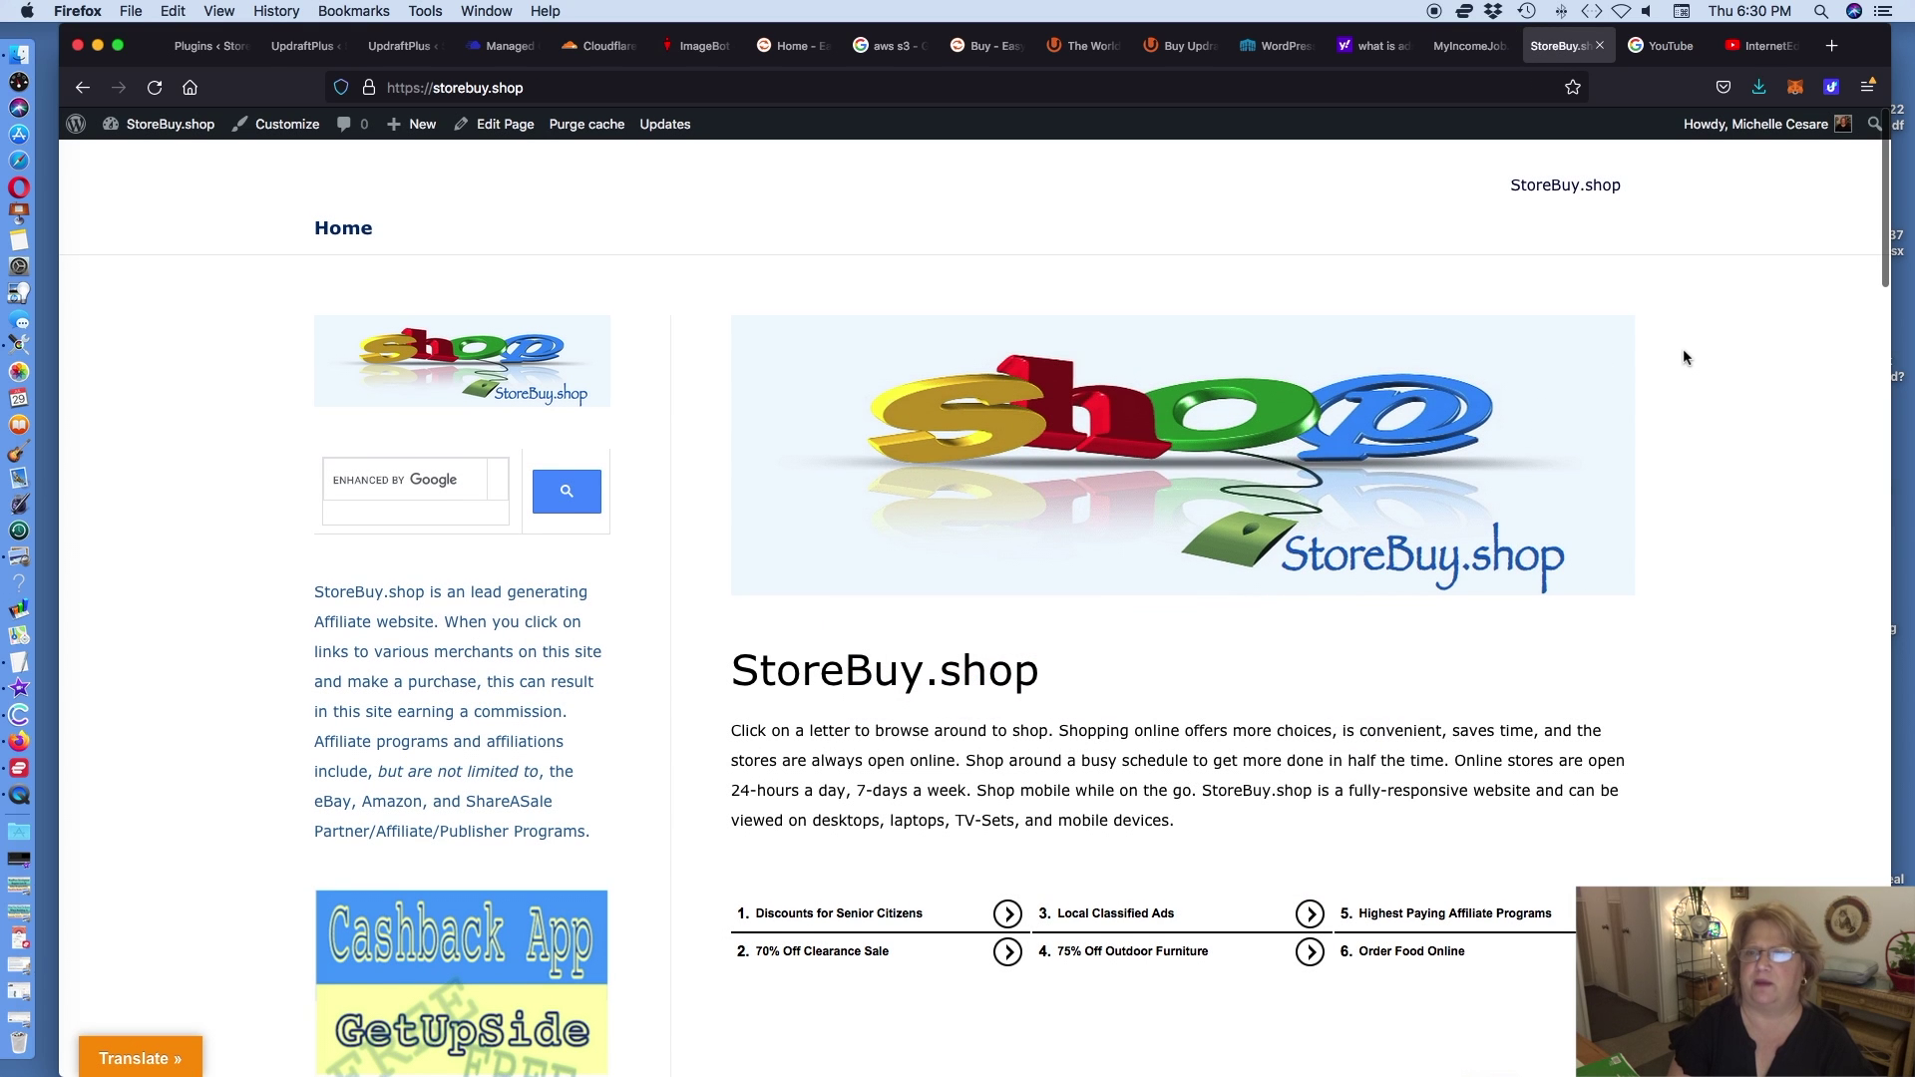
pyautogui.scroll(-1, 1684, 352)
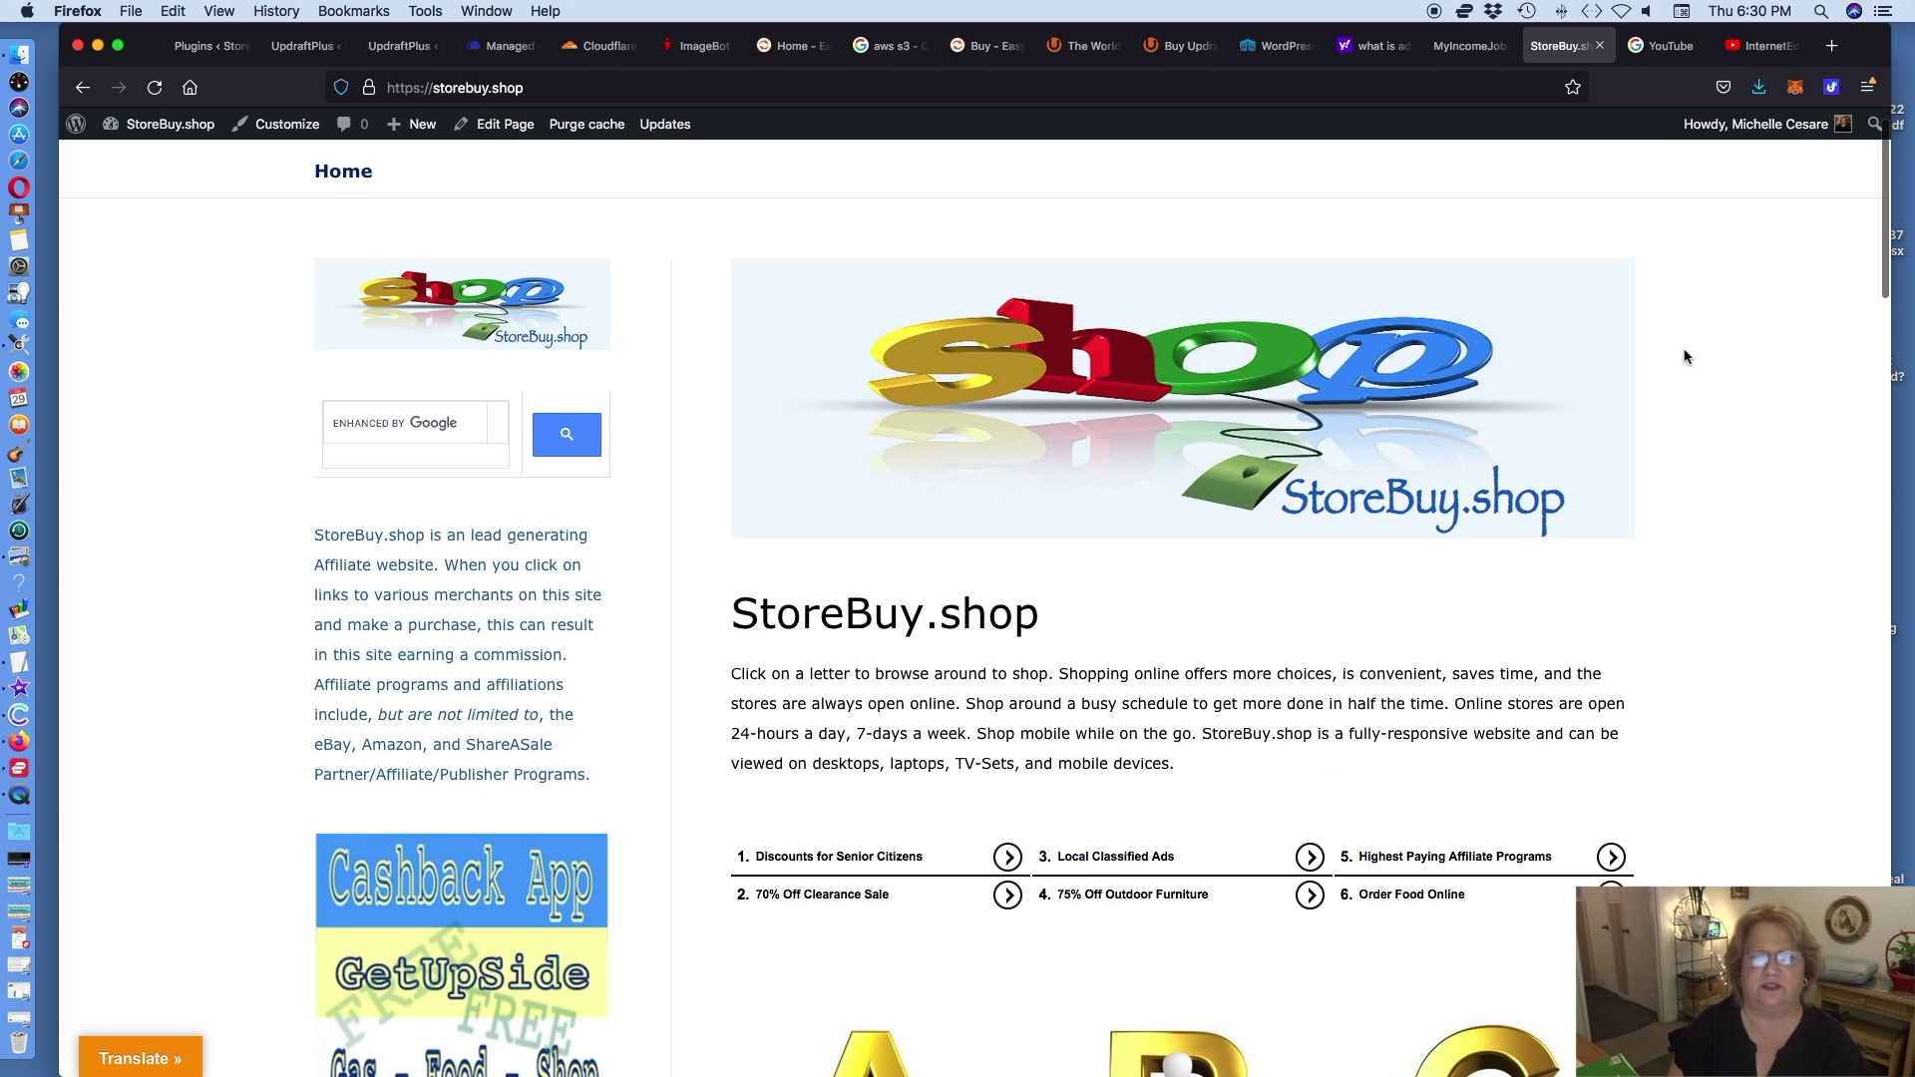
# - View the InternetEducation101 YouTube channel, return to the installed plugins list and clear the text highlight there
pyautogui.click(1664, 46)
pyautogui.click(1760, 46)
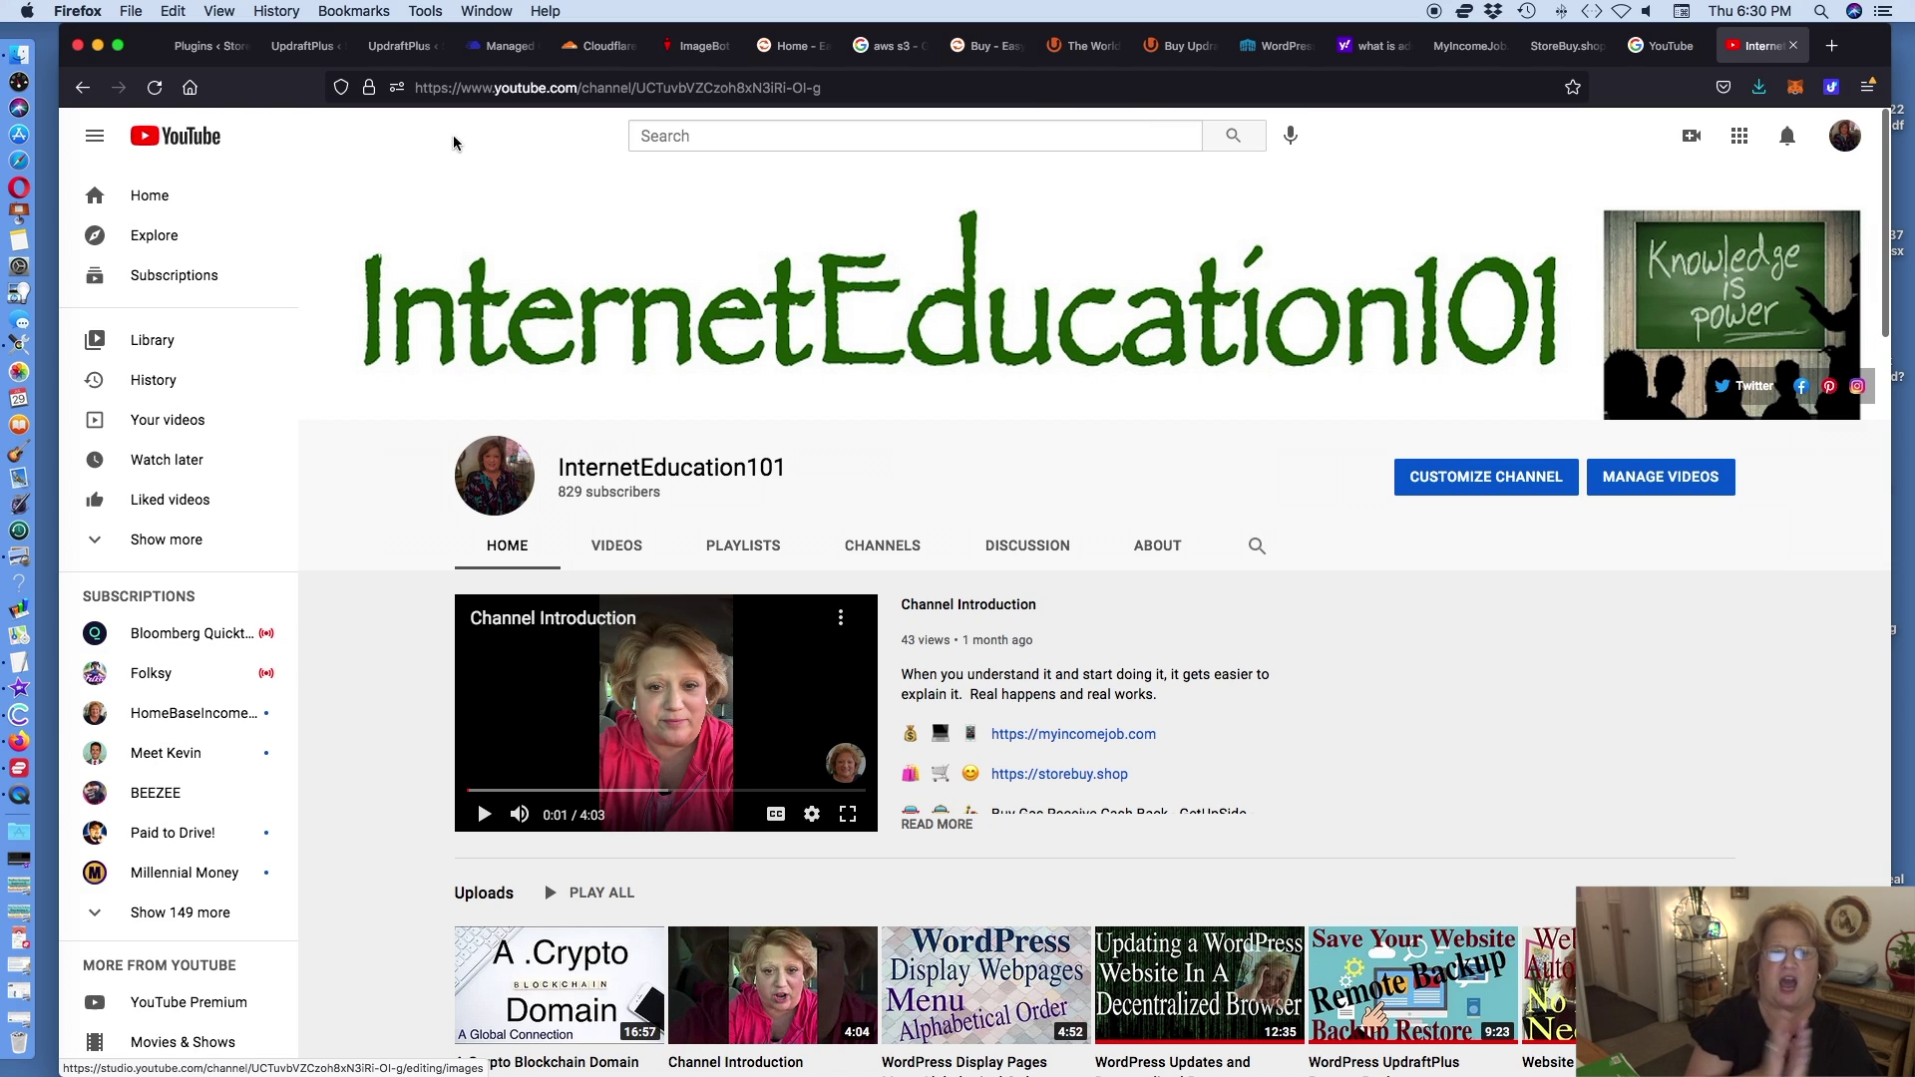
pyautogui.click(213, 51)
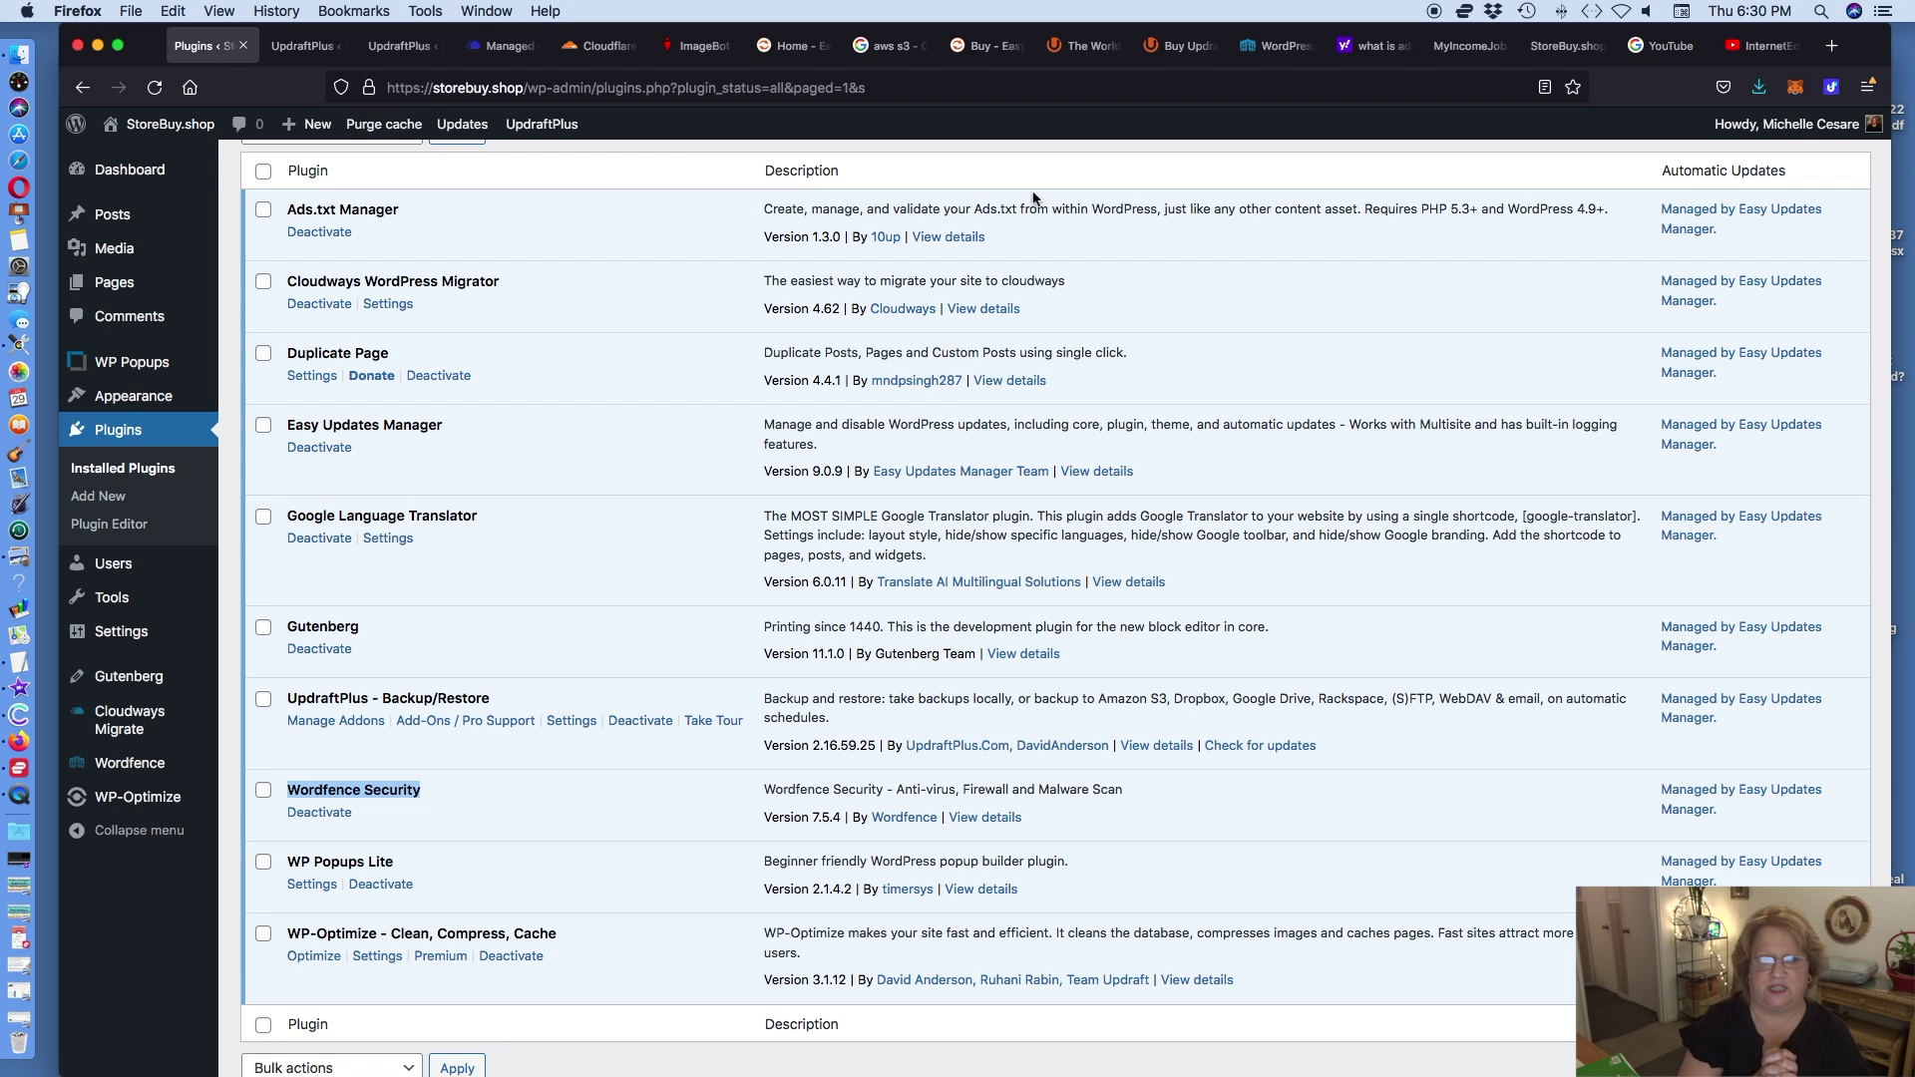
pyautogui.click(1061, 177)
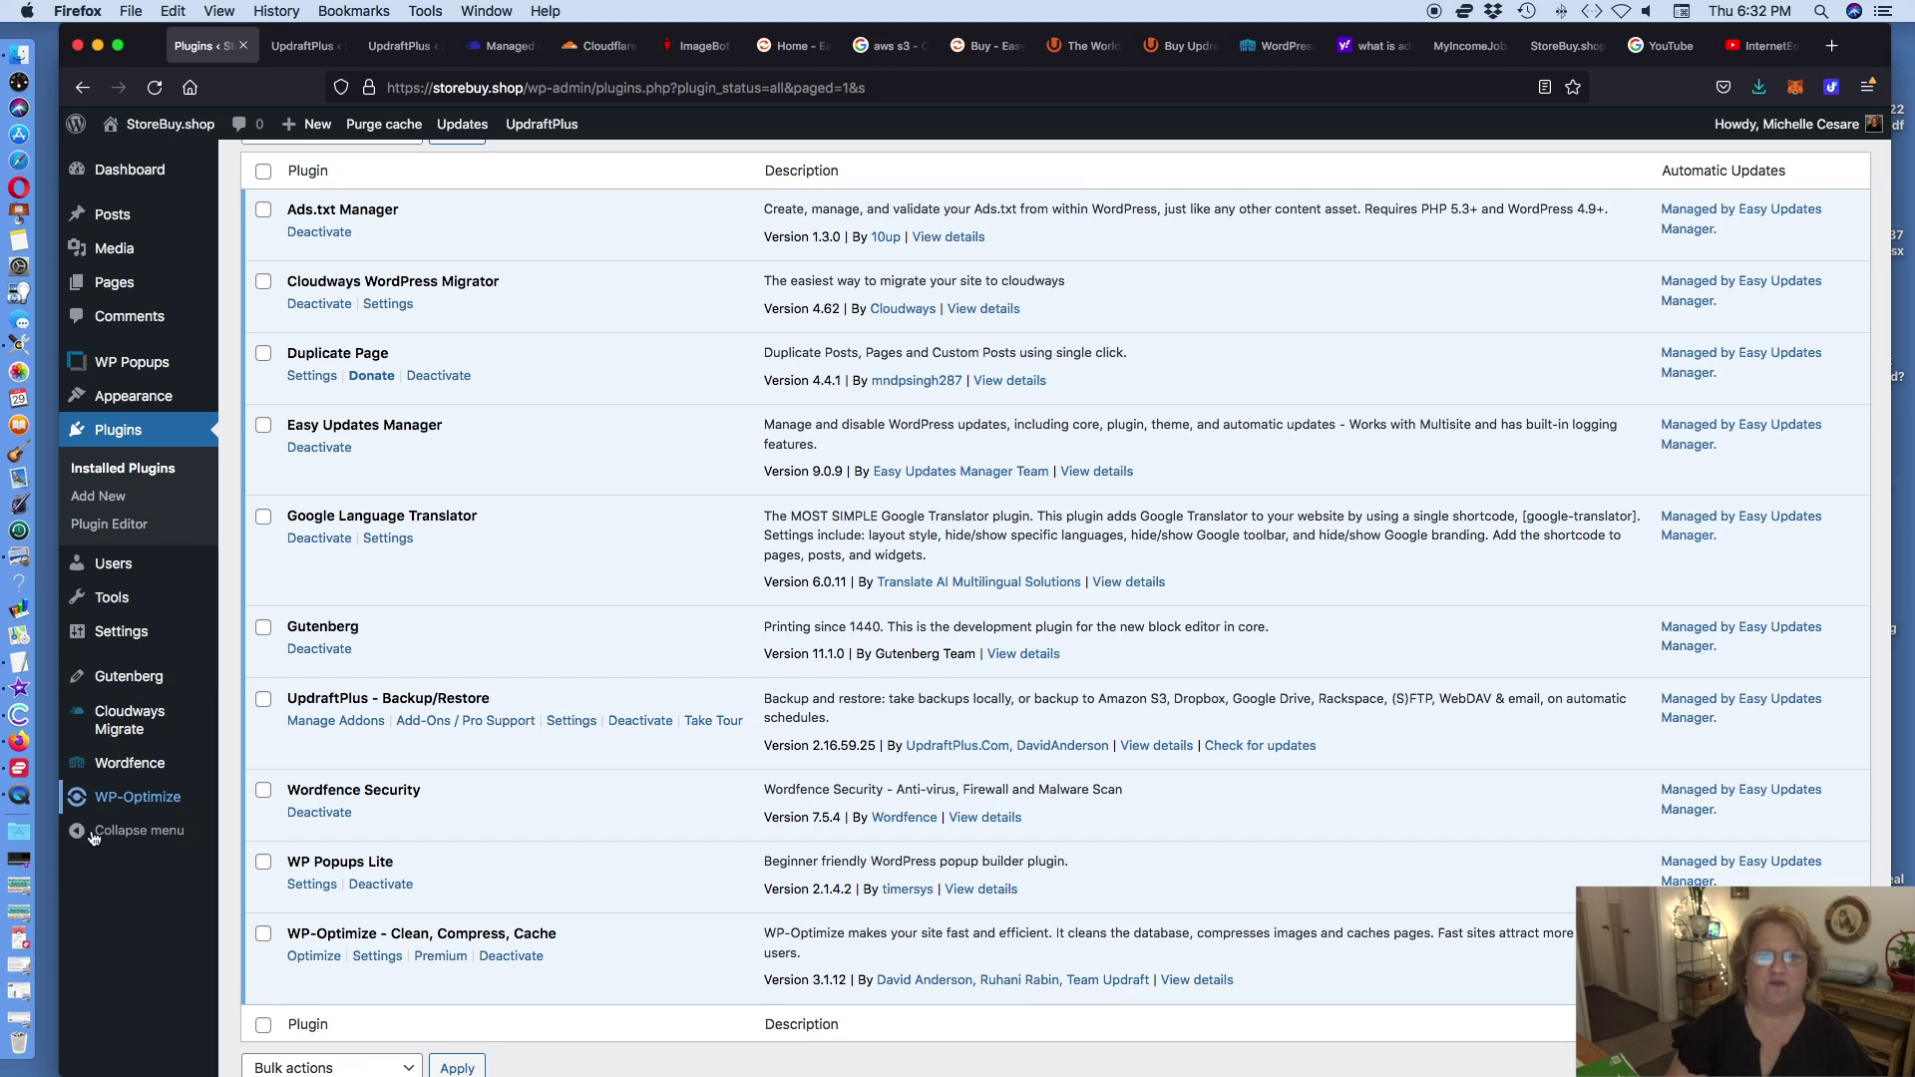
# - Show the screenshot image about WordPress development requiring added responsibility in Preview and minimize its window
pyautogui.doubleClick(27, 891)
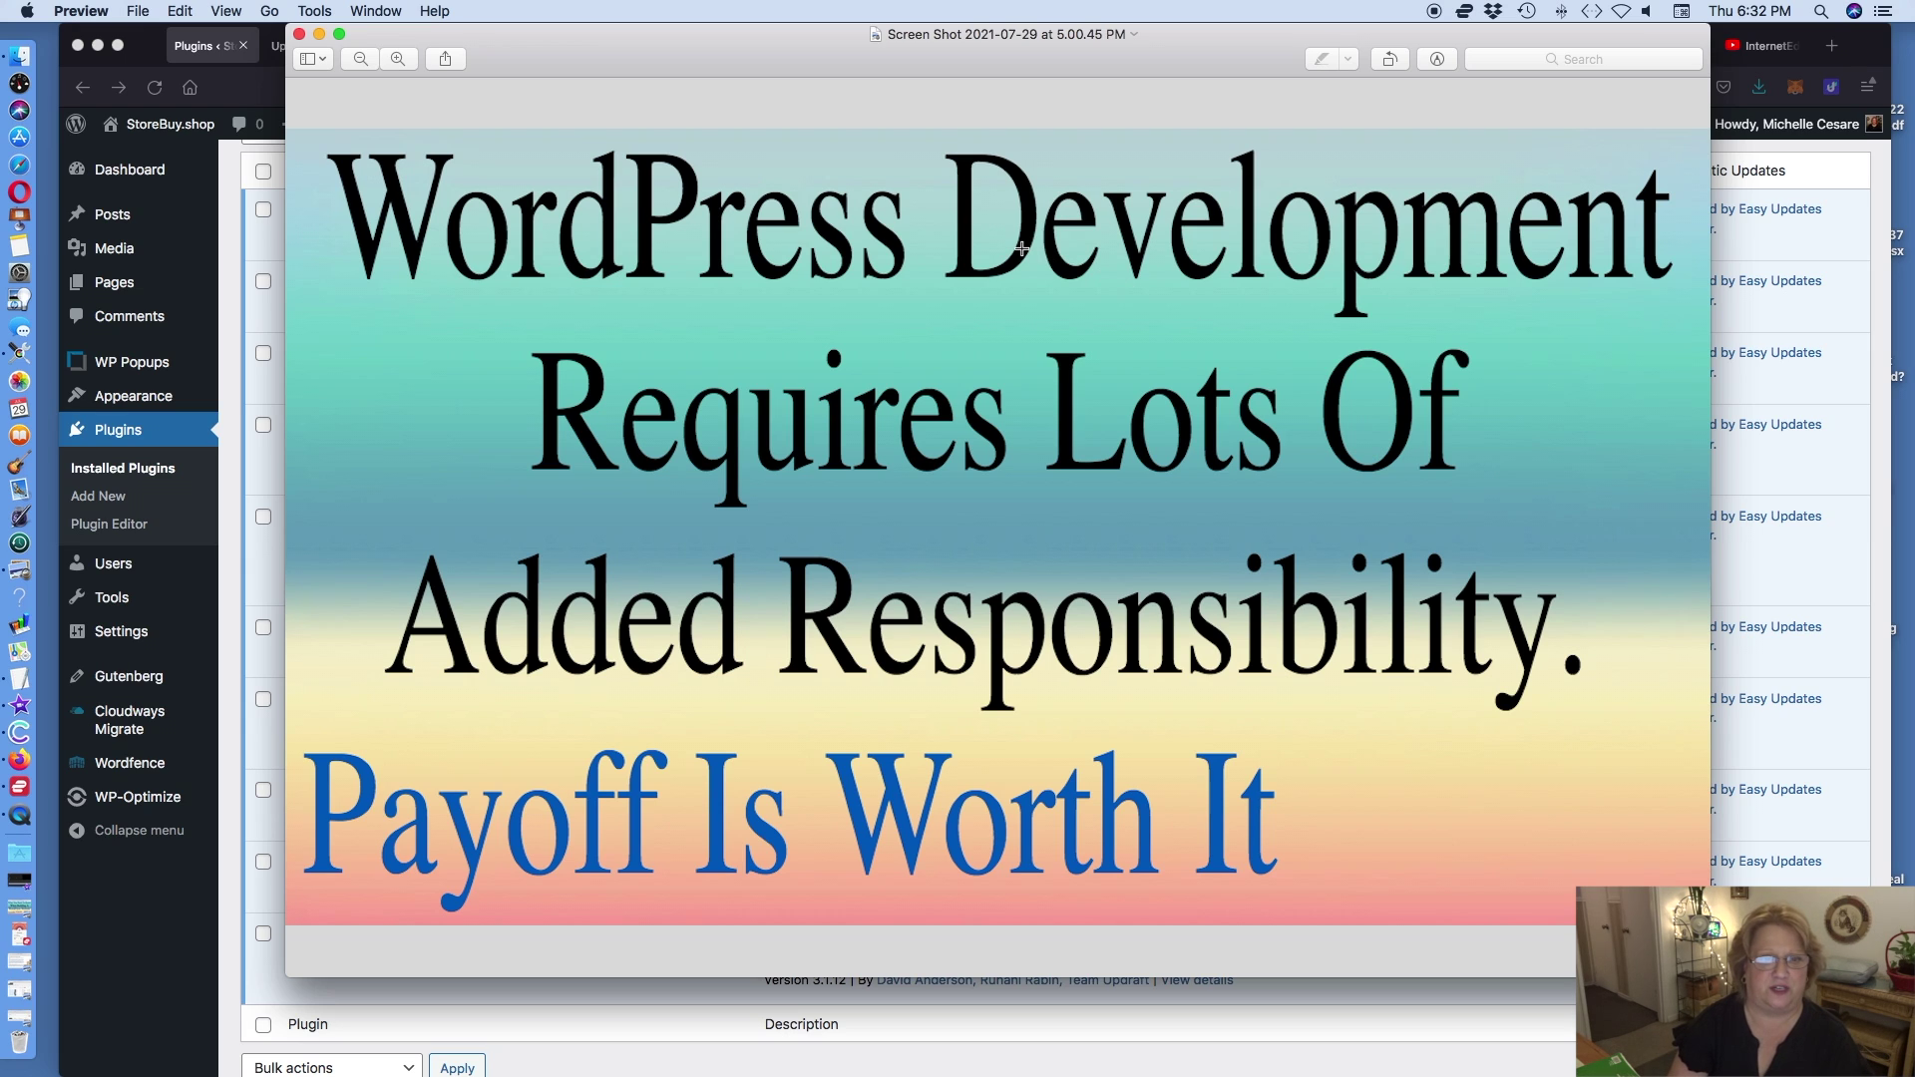
pyautogui.click(319, 35)
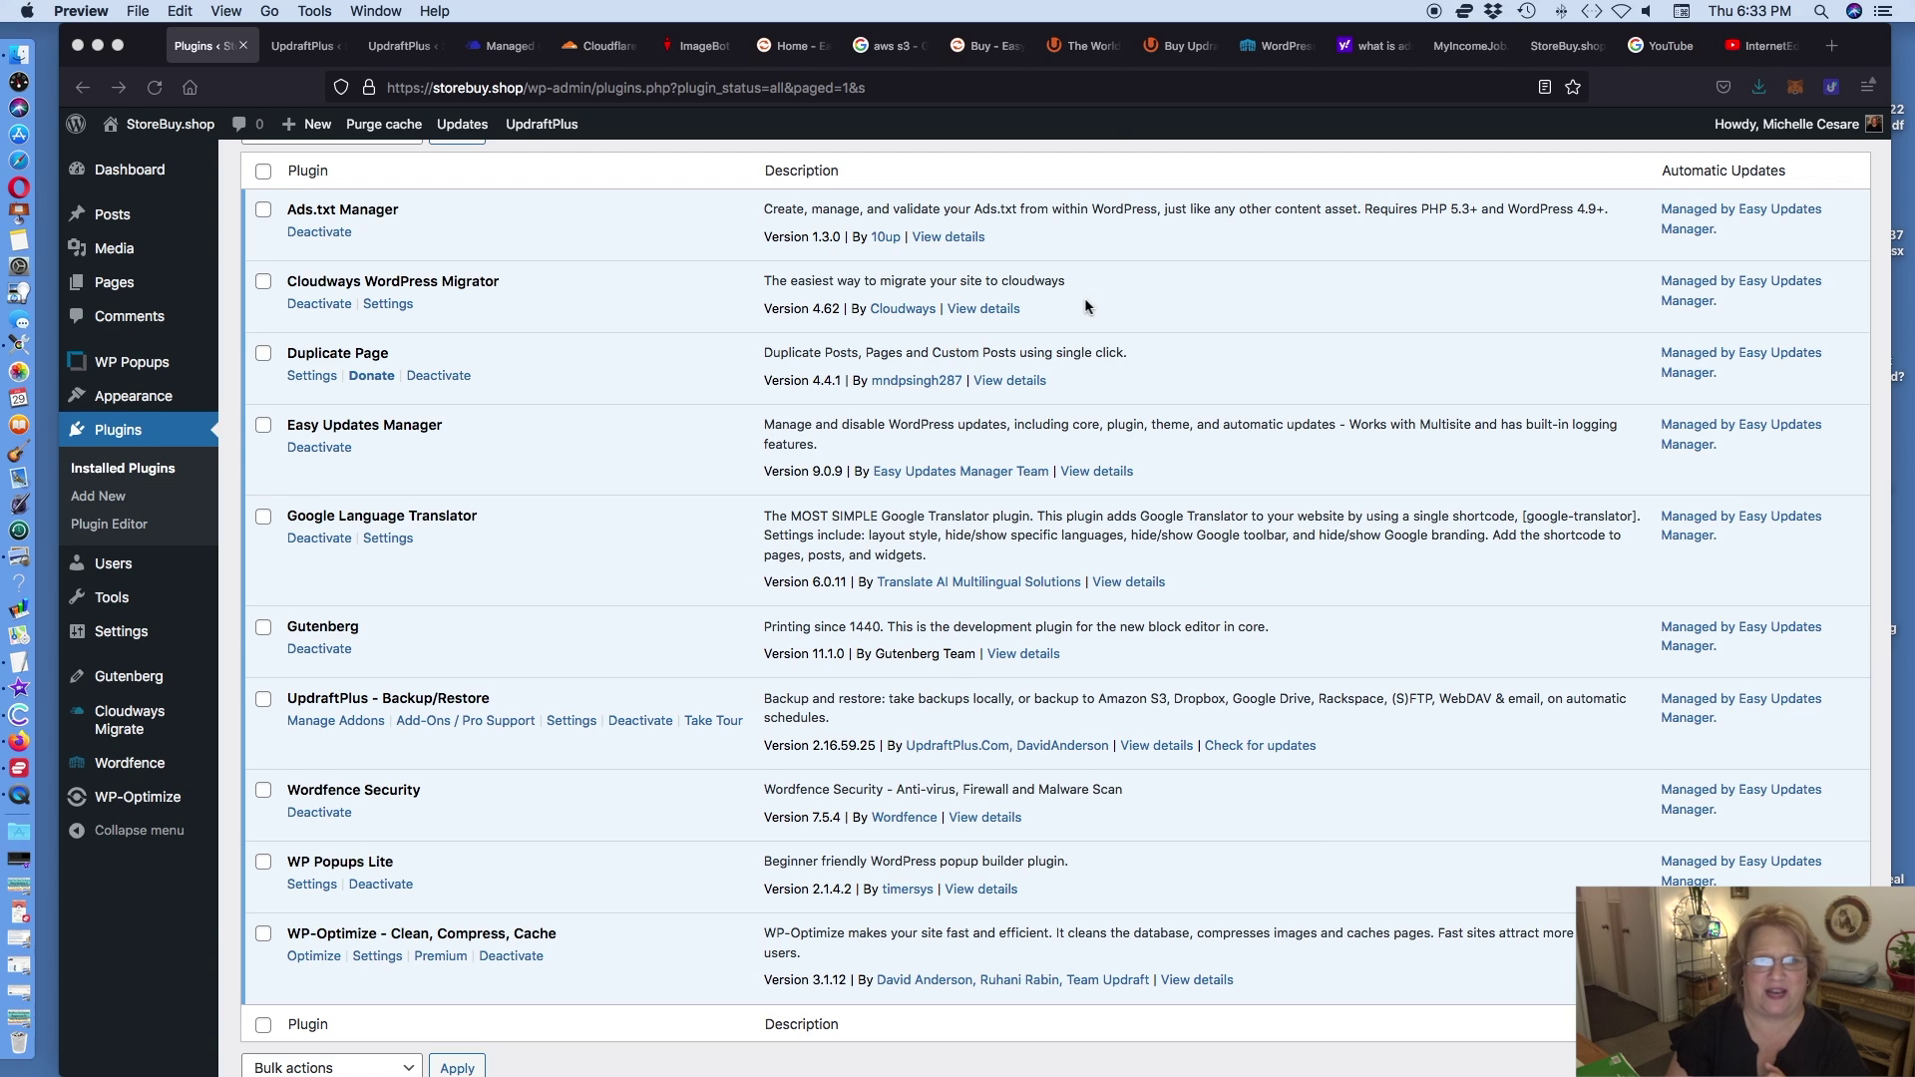
# - Revisit the aws s3 search results and the InternetEducation101 YouTube channel page
pyautogui.click(901, 52)
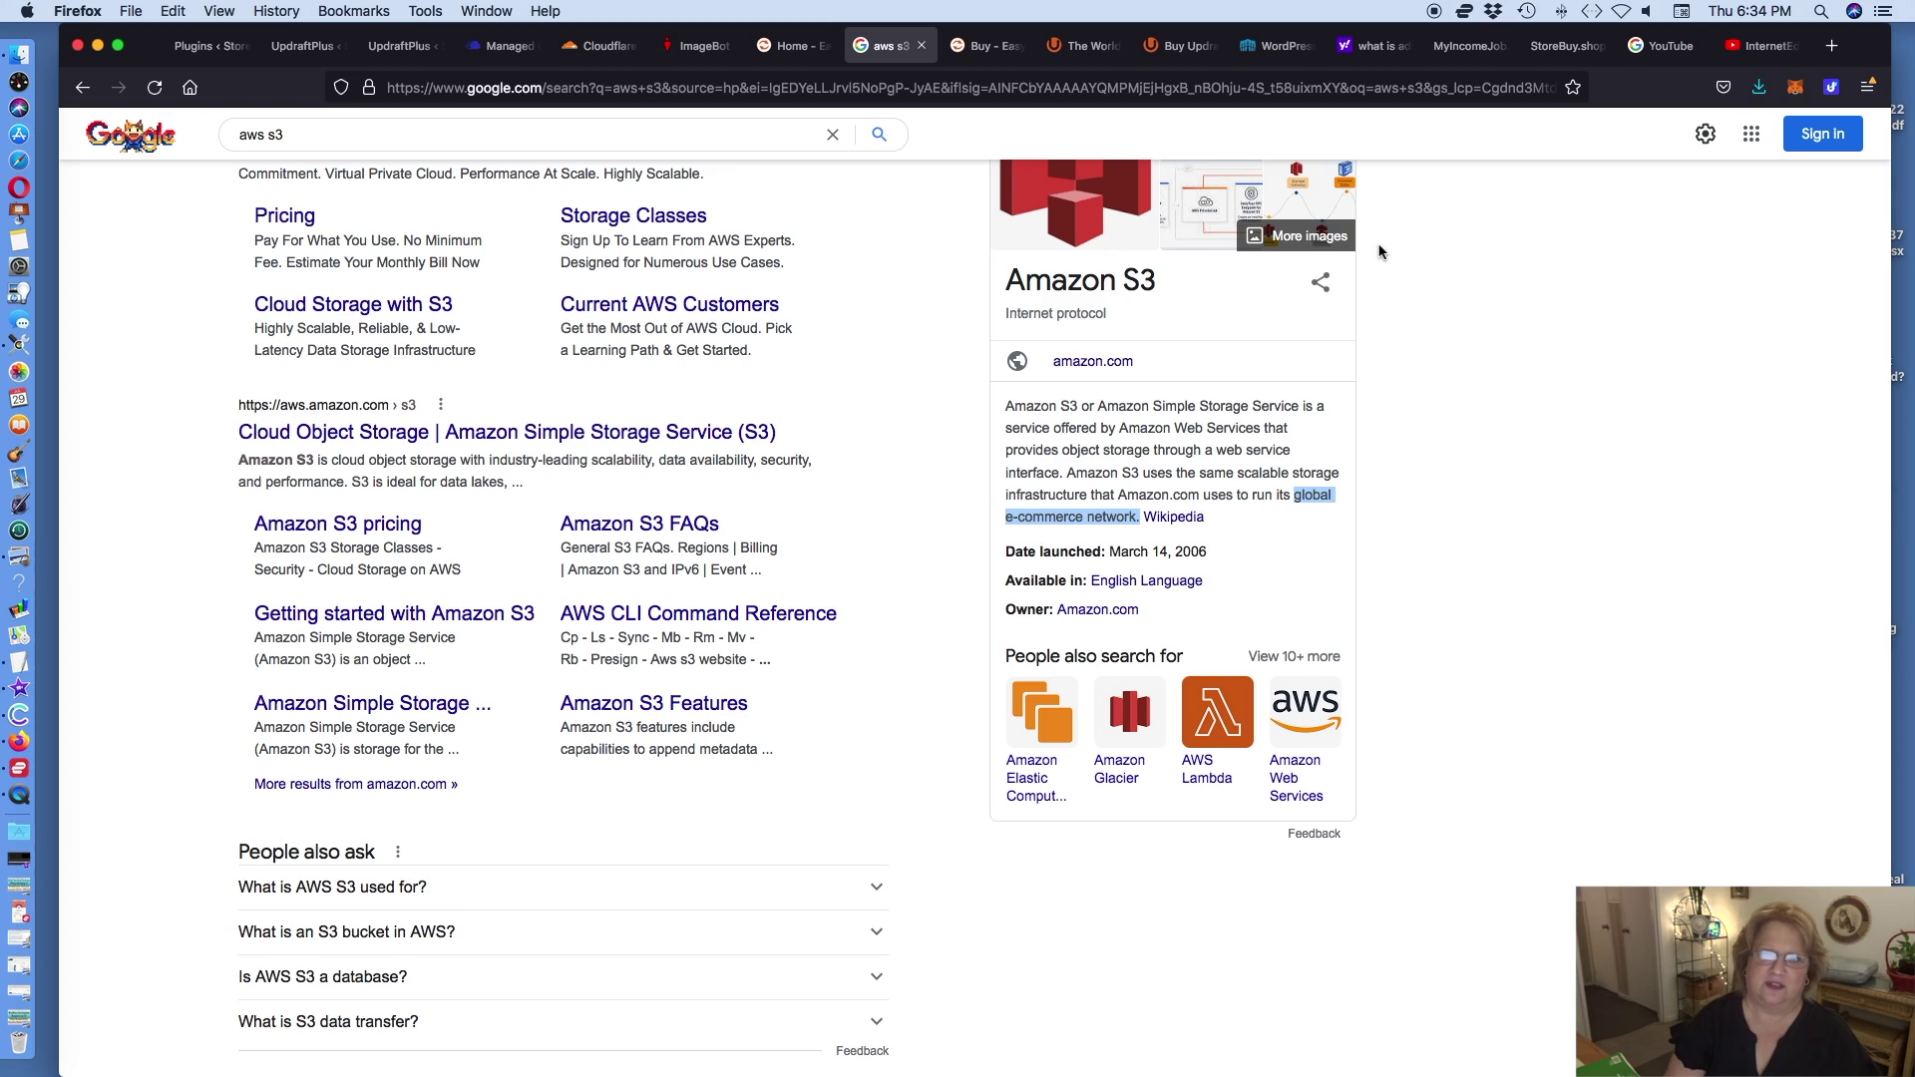
pyautogui.scroll(-1, 1382, 249)
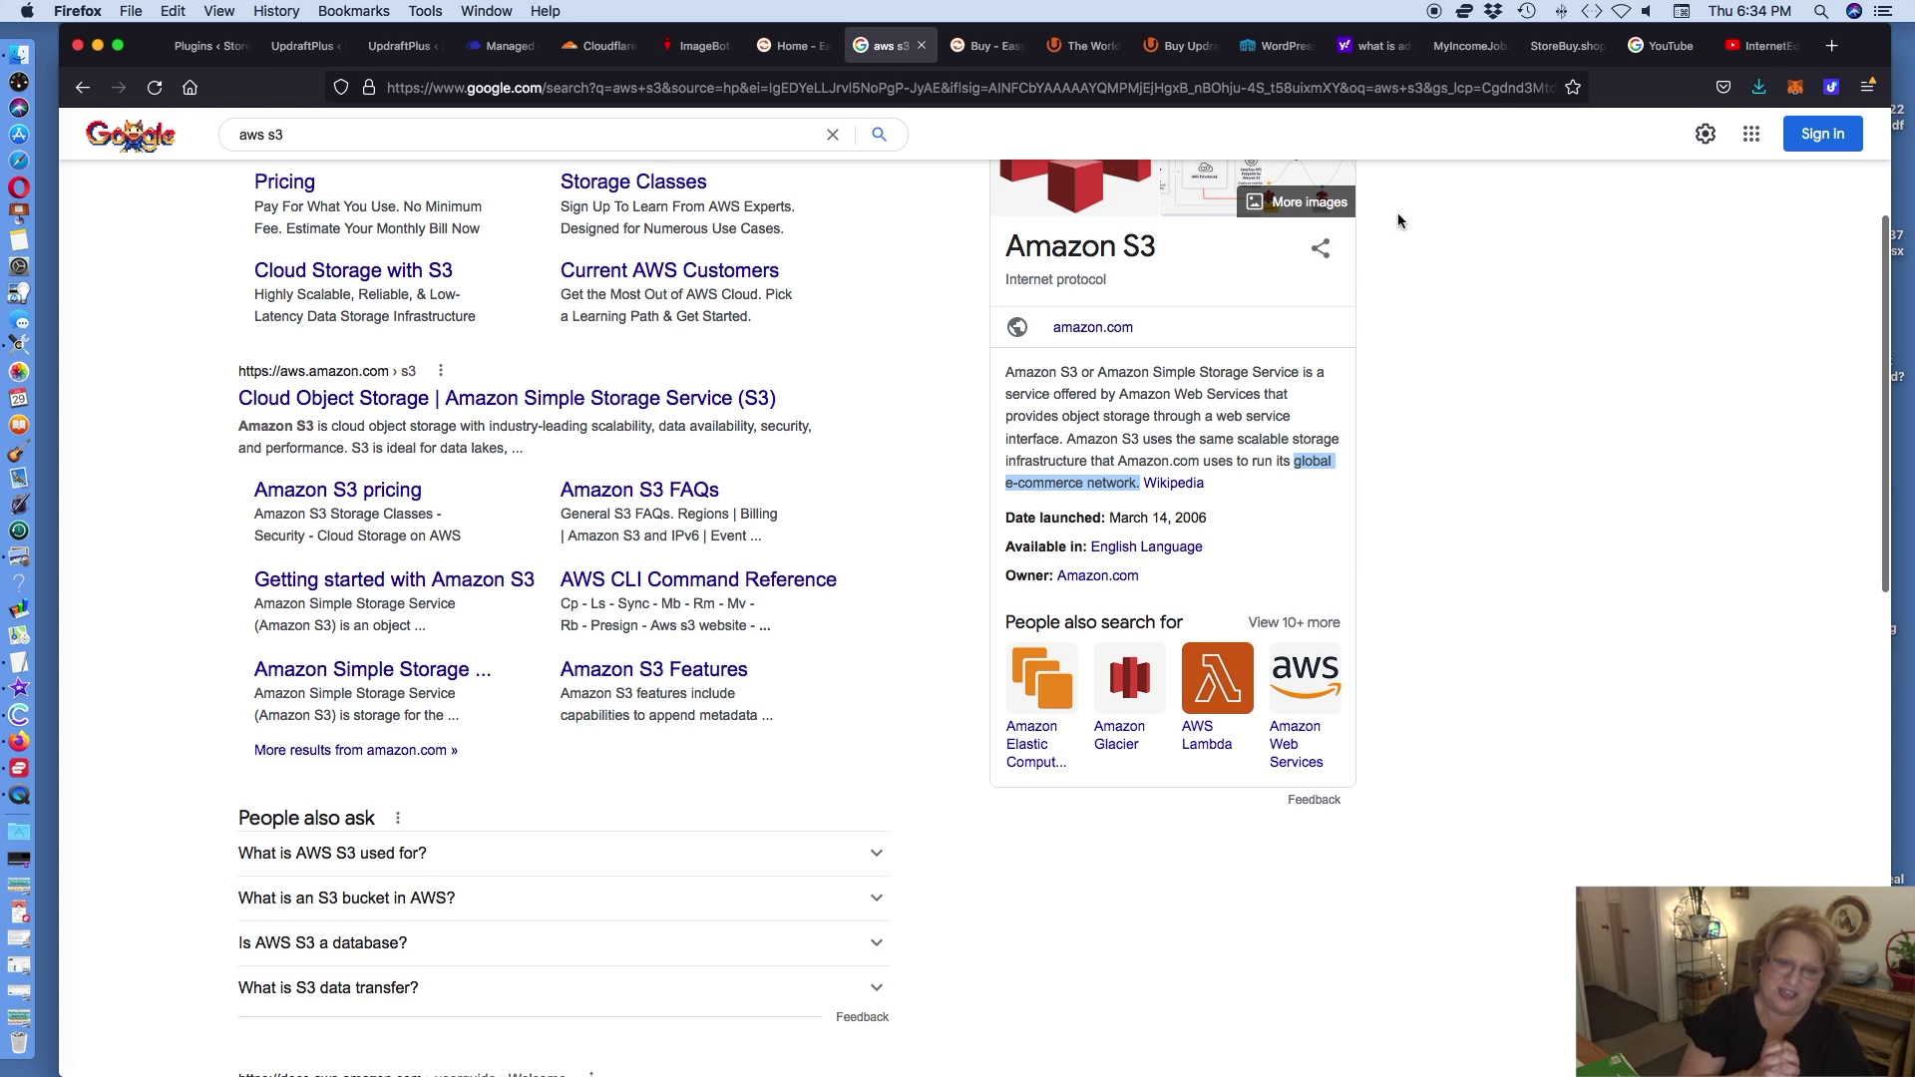
pyautogui.click(1777, 54)
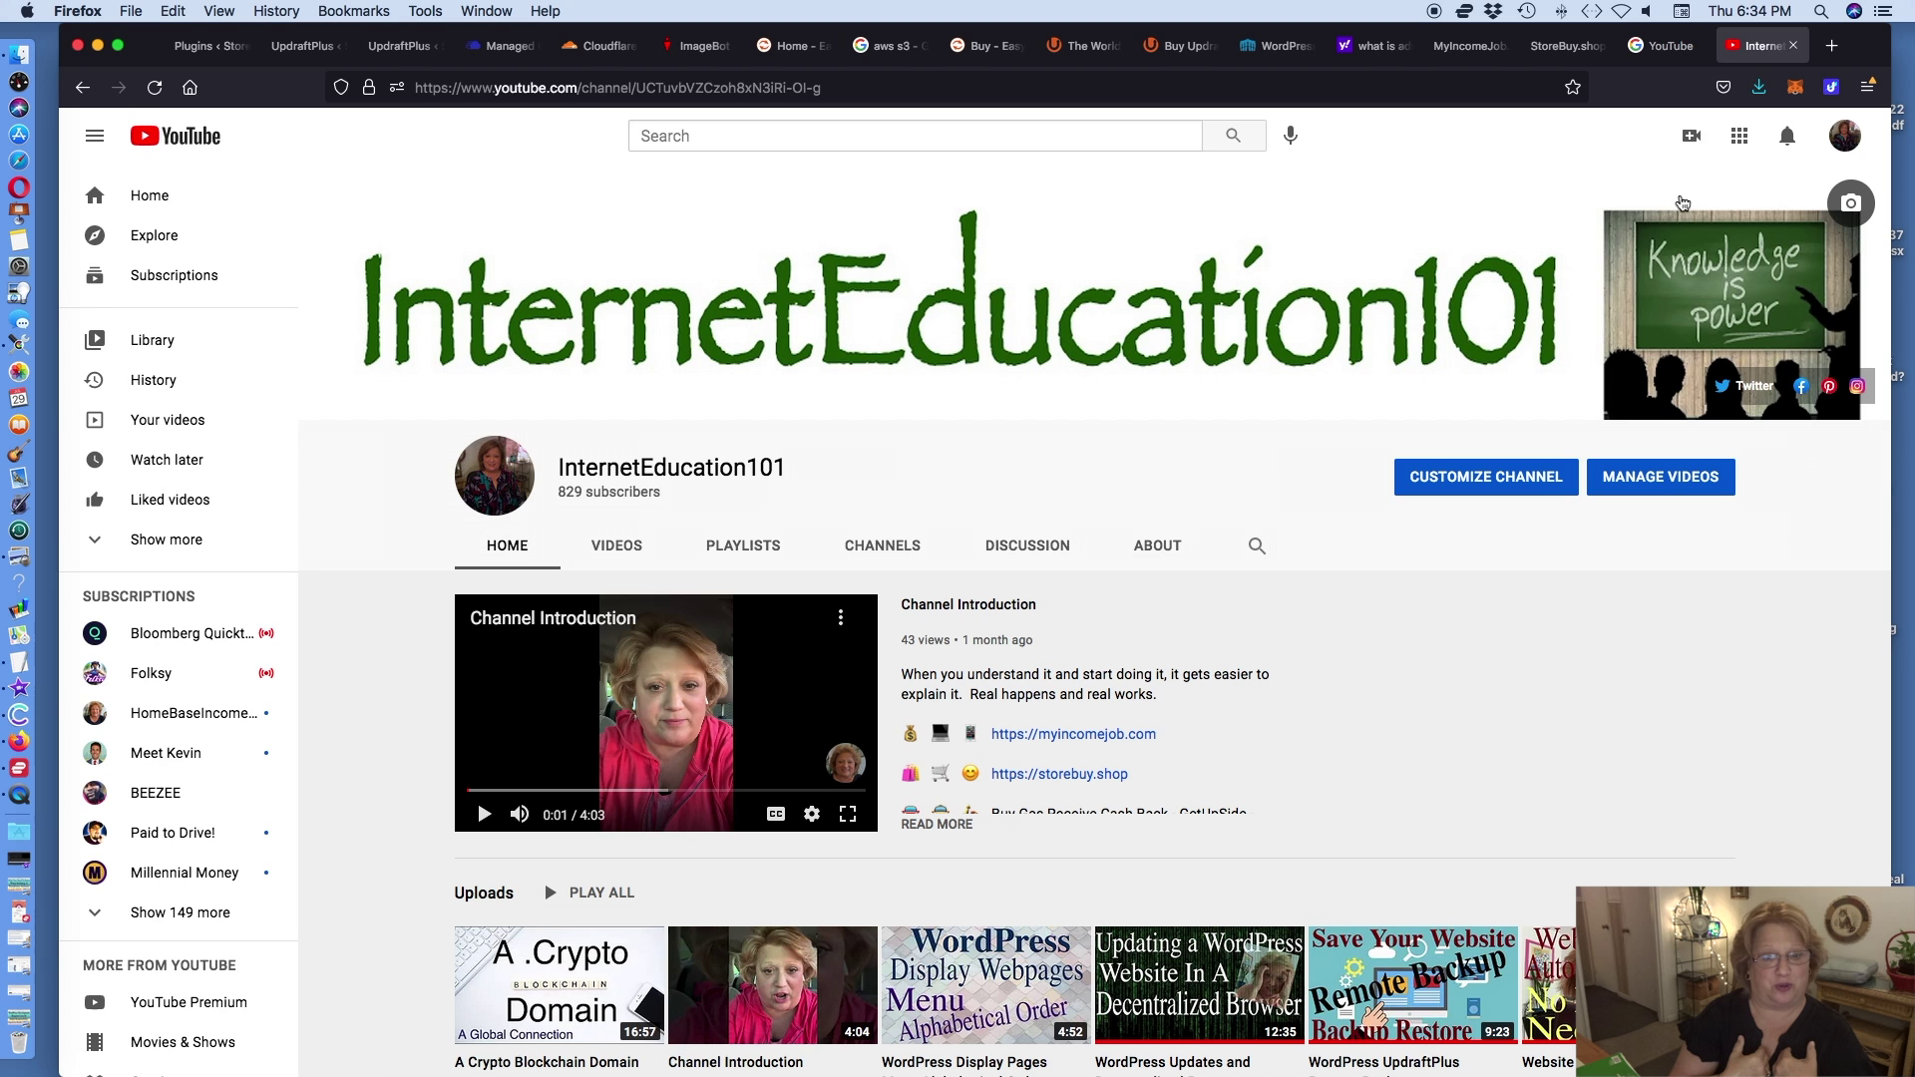